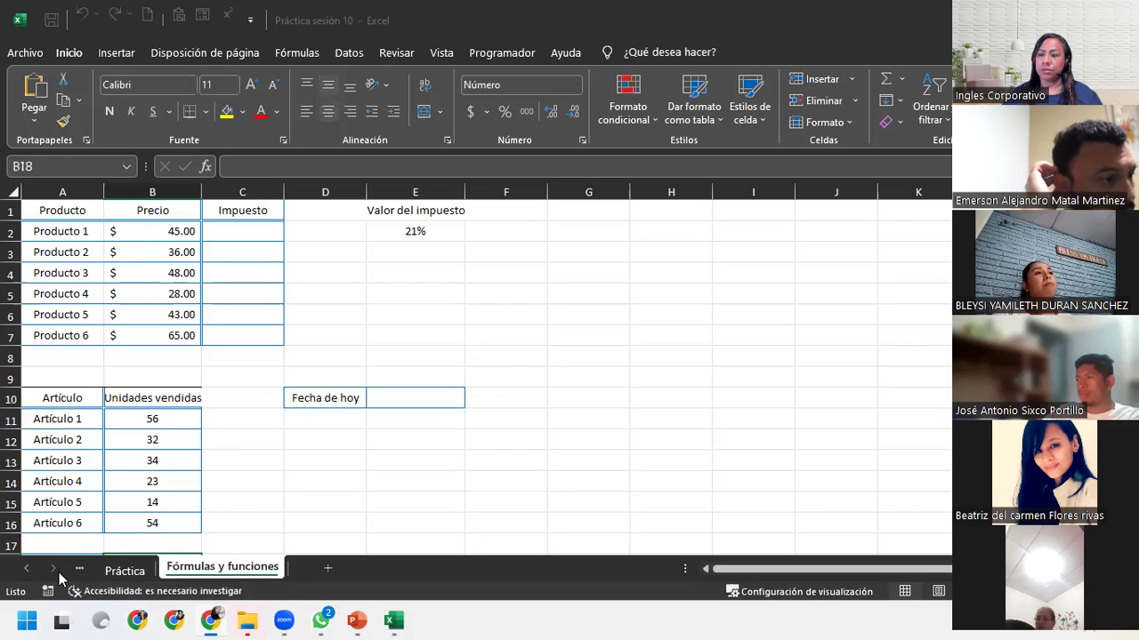
# - Open the Errores Comunes sheet, look over its error examples, and inspect the lookup formula in B9 up close
pyautogui.click(30, 577)
pyautogui.click(124, 571)
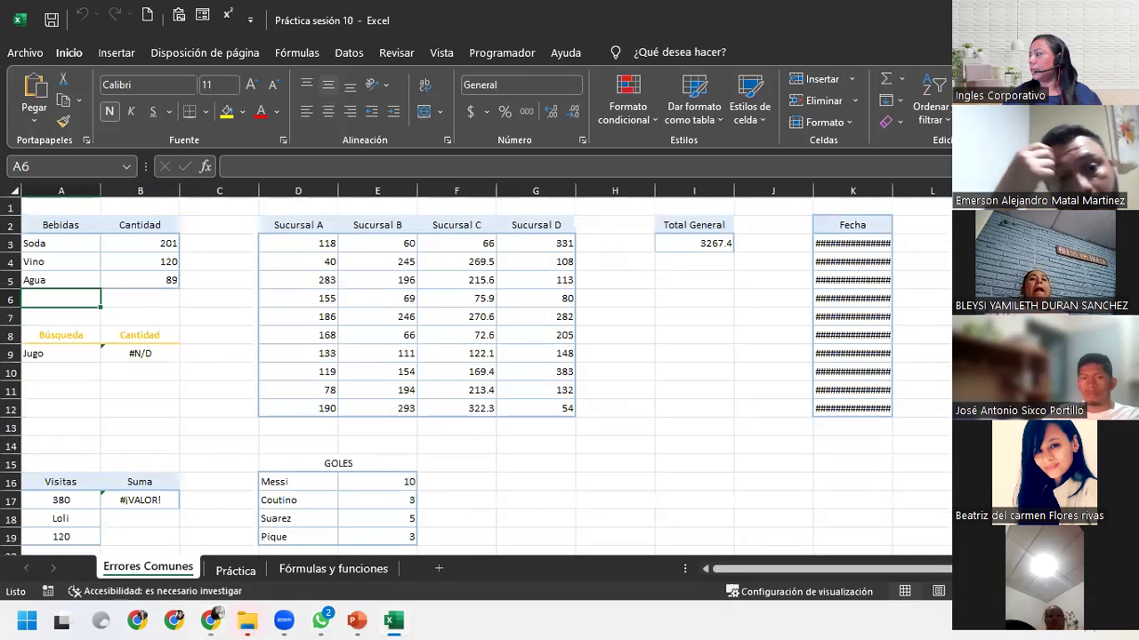
pyautogui.scroll(-3, 135, 369)
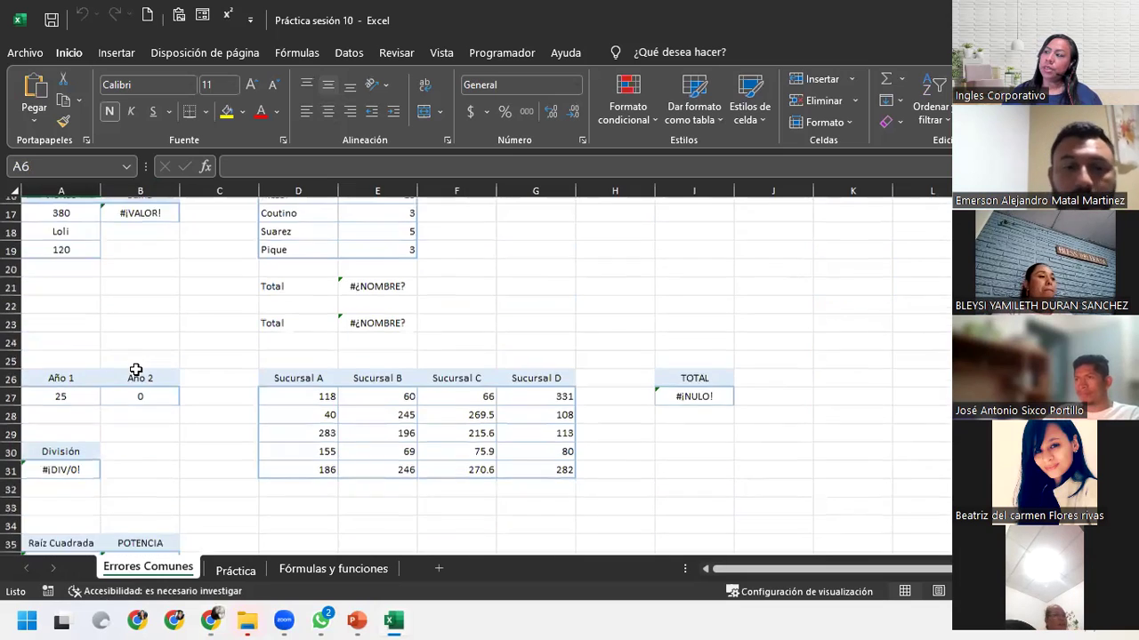
pyautogui.scroll(8, 135, 369)
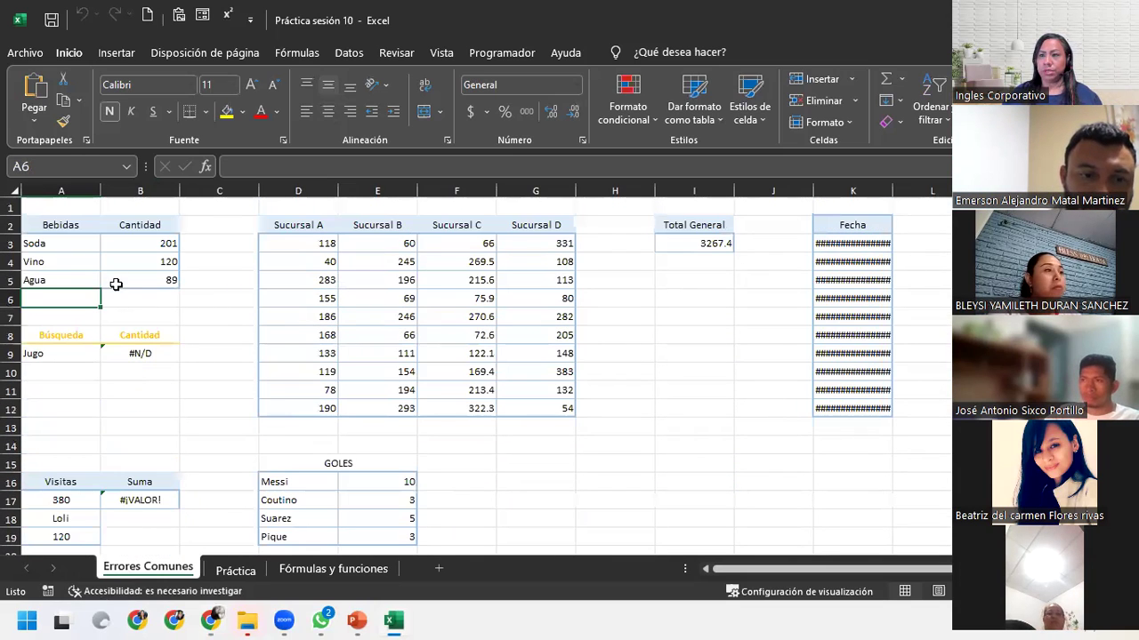
pyautogui.click(136, 356)
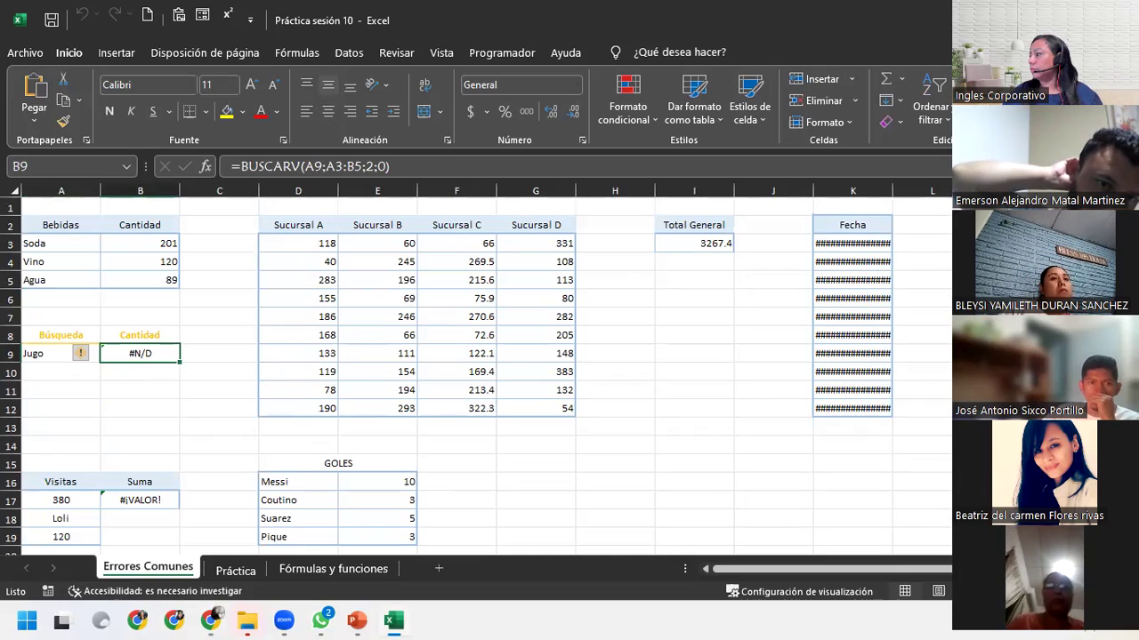
pyautogui.scroll(2, 477, 370)
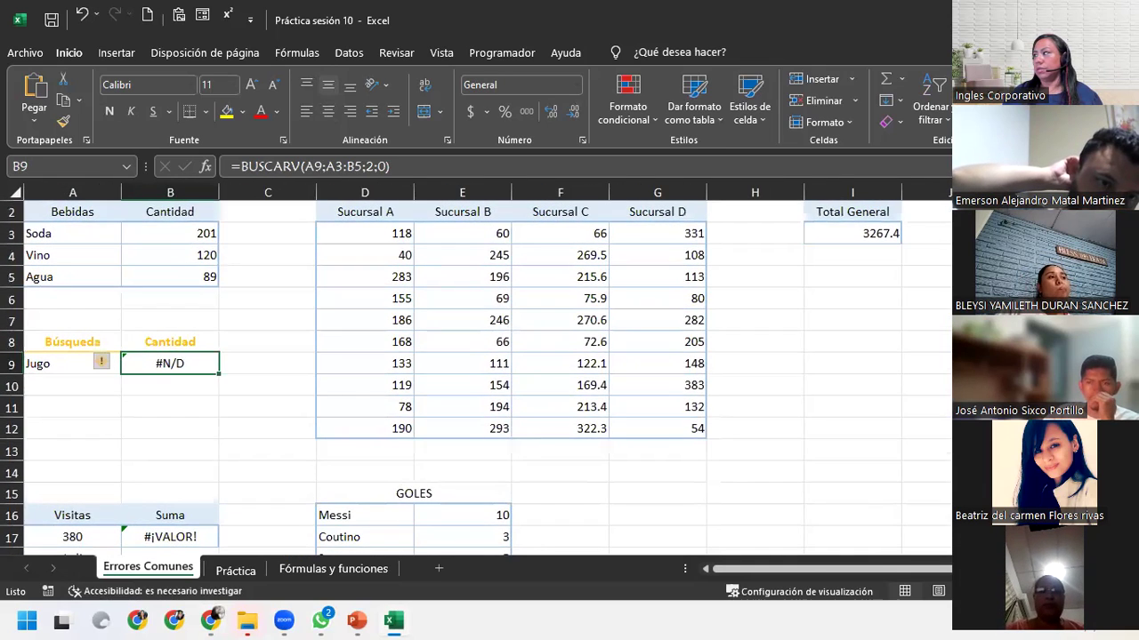
pyautogui.scroll(3, 44, 357)
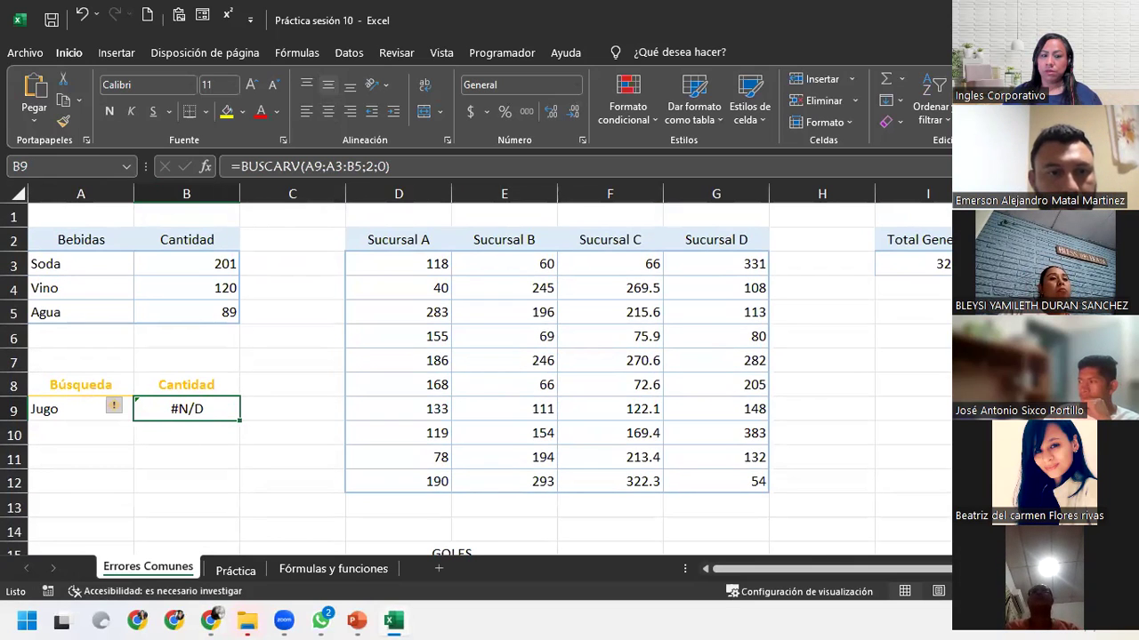
# - Dismiss the warning about opening two workbooks with the same name and keep the Práctica sesión 10 window maximized
pyautogui.hotkey('alt', 'Tab')
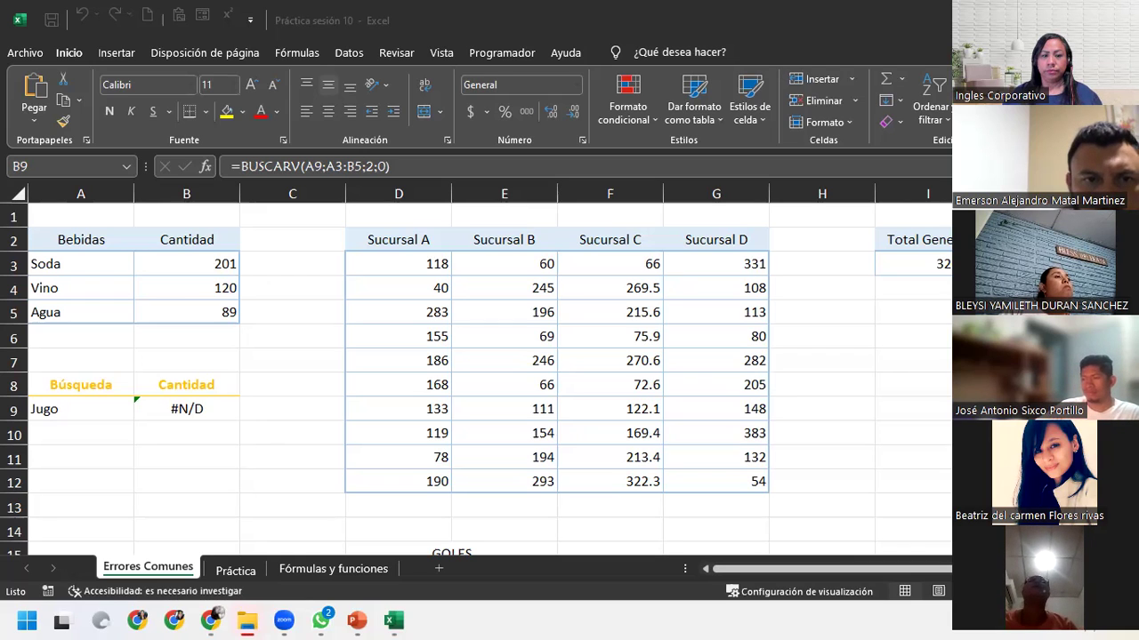
pyautogui.click(186, 408)
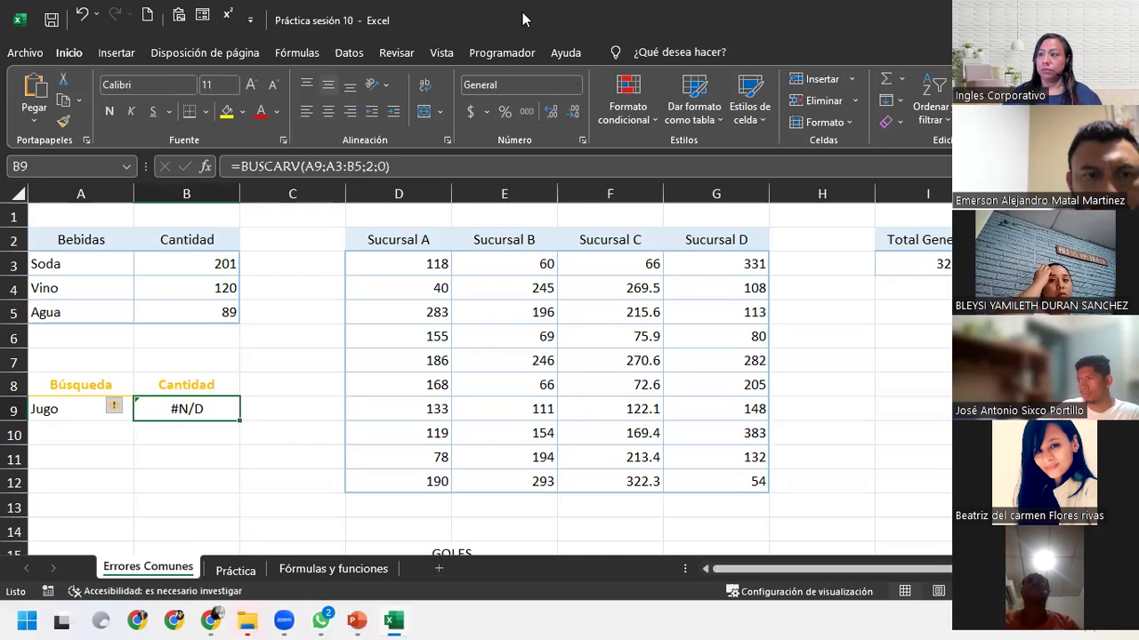
pyautogui.moveTo(523, 18); pyautogui.dragTo(494, 140)
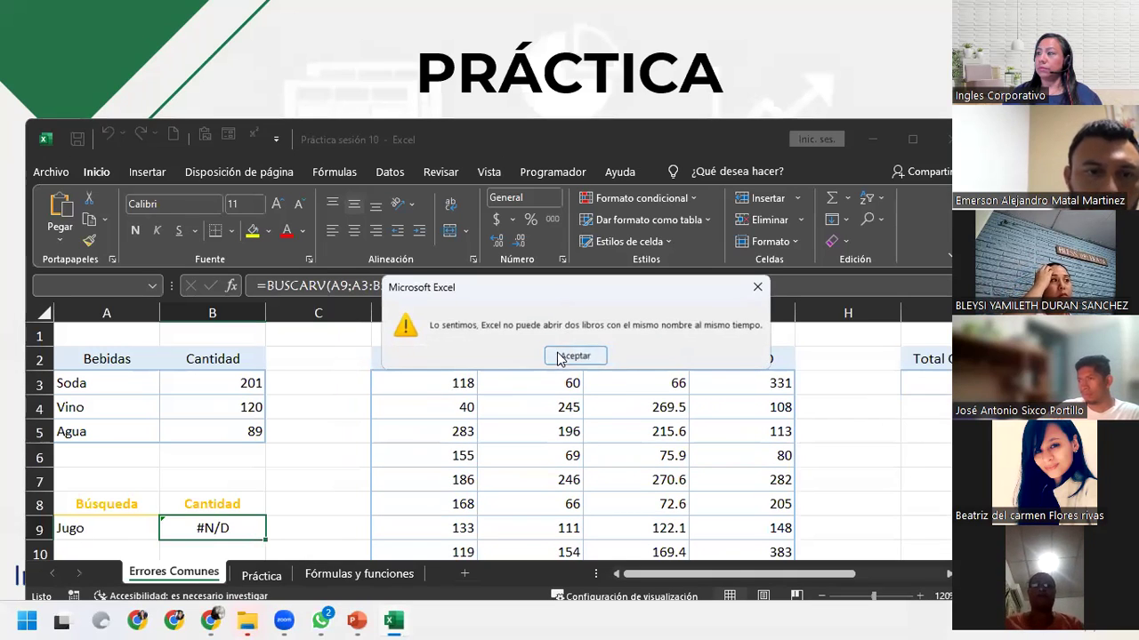
pyautogui.press('Return')
pyautogui.doubleClick(465, 122)
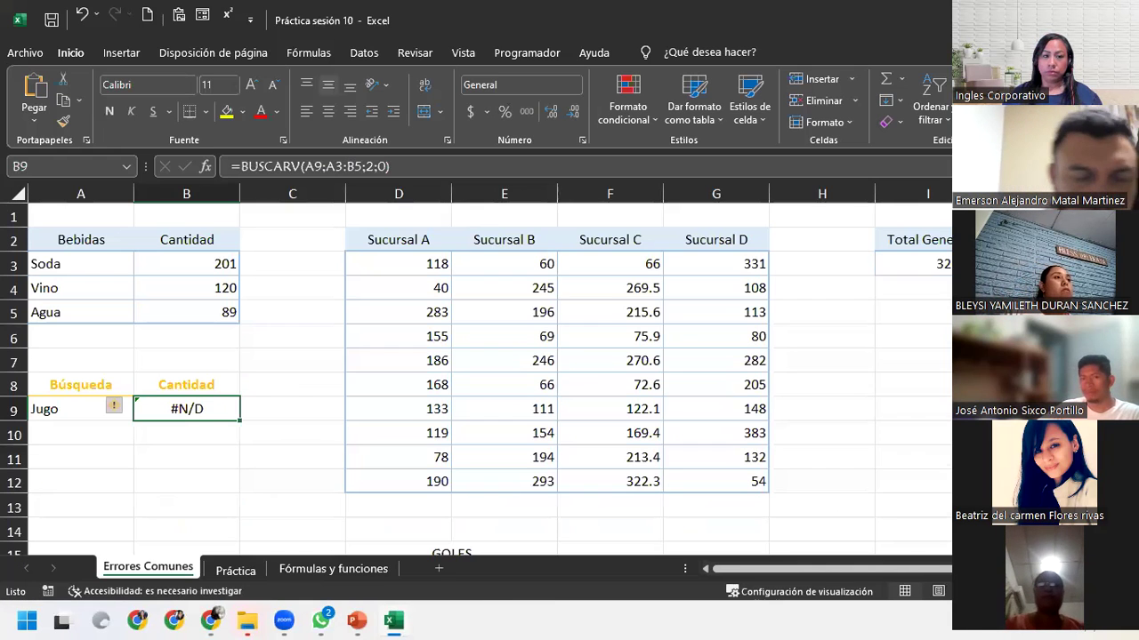
pyautogui.hotkey('alt', 'Tab')
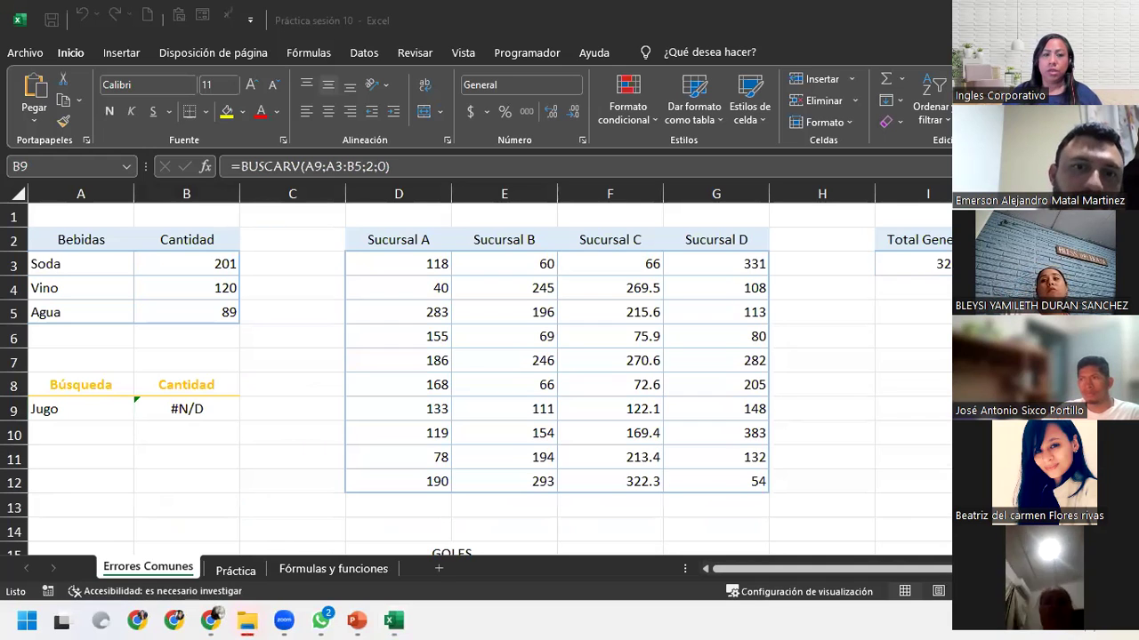
pyautogui.click(572, 11)
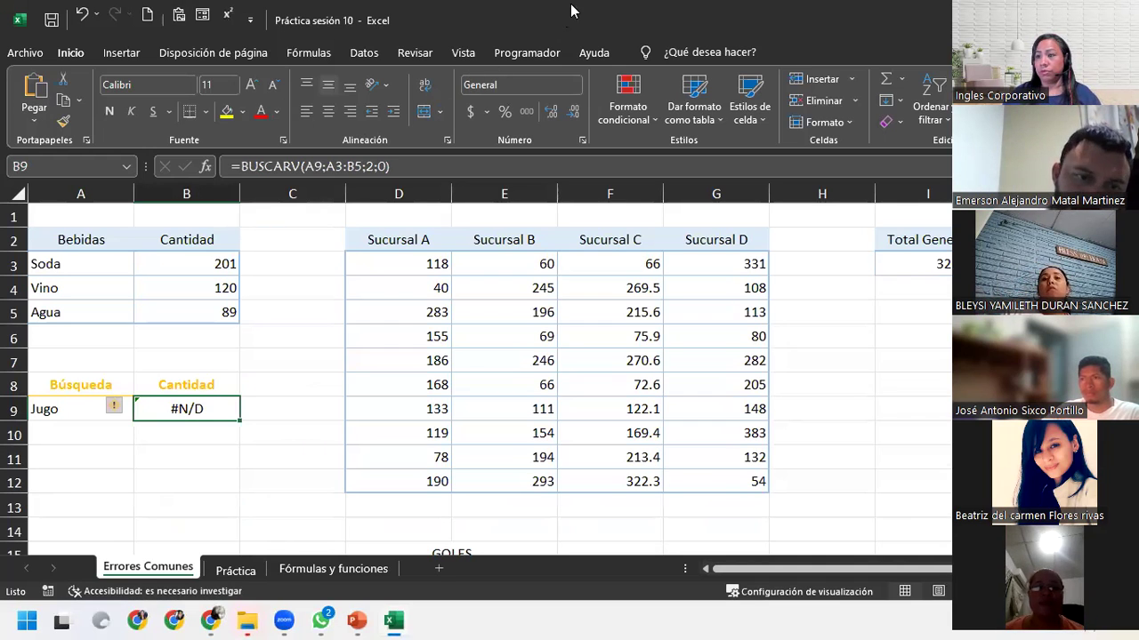
pyautogui.hotkey('alt', 'Tab')
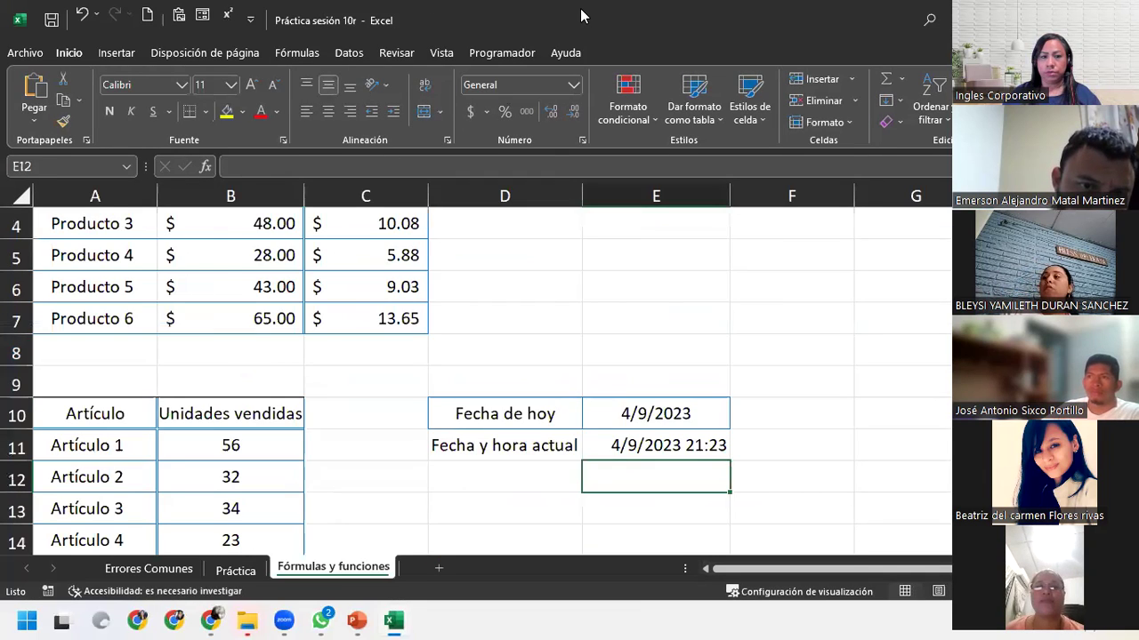
pyautogui.hotkey('alt', 'Tab')
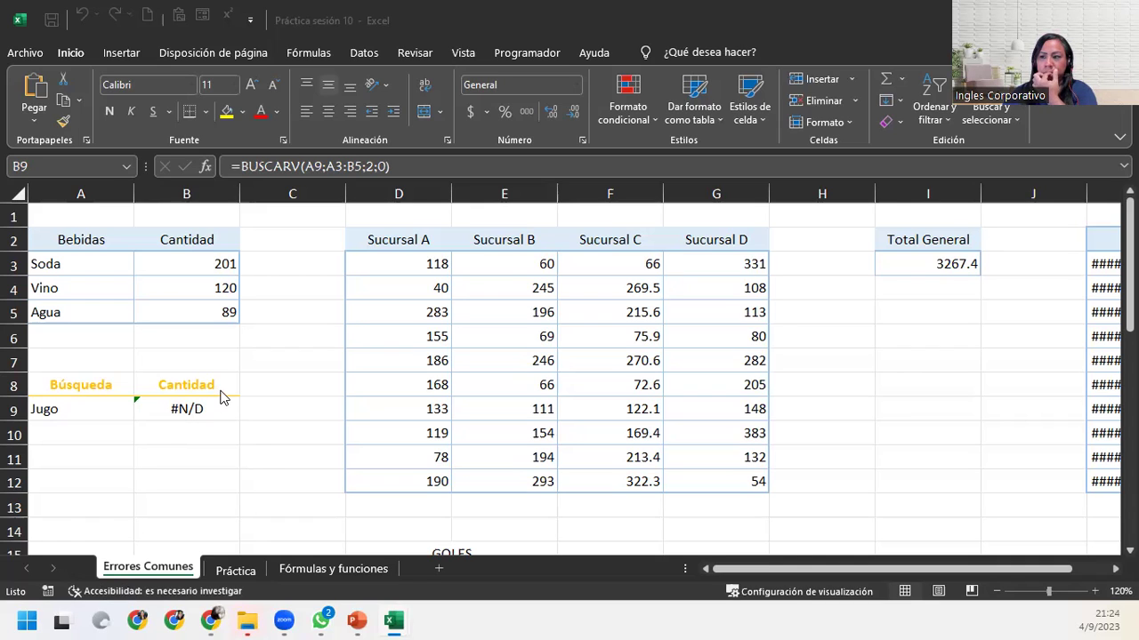
# - Examine the Bebidas and Cantidad table in A2:B5, the search value in A9 and the lookup formula in B9
pyautogui.click(222, 420)
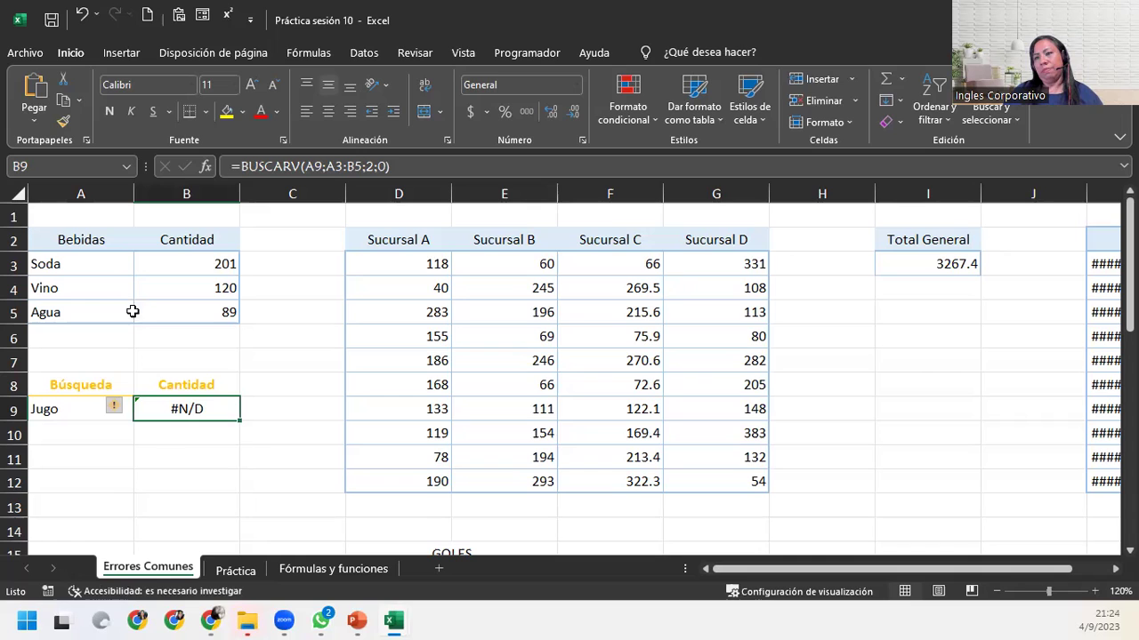
pyautogui.moveTo(73, 259); pyautogui.dragTo(175, 308)
pyautogui.click(65, 238)
pyautogui.moveTo(66, 237); pyautogui.dragTo(169, 311)
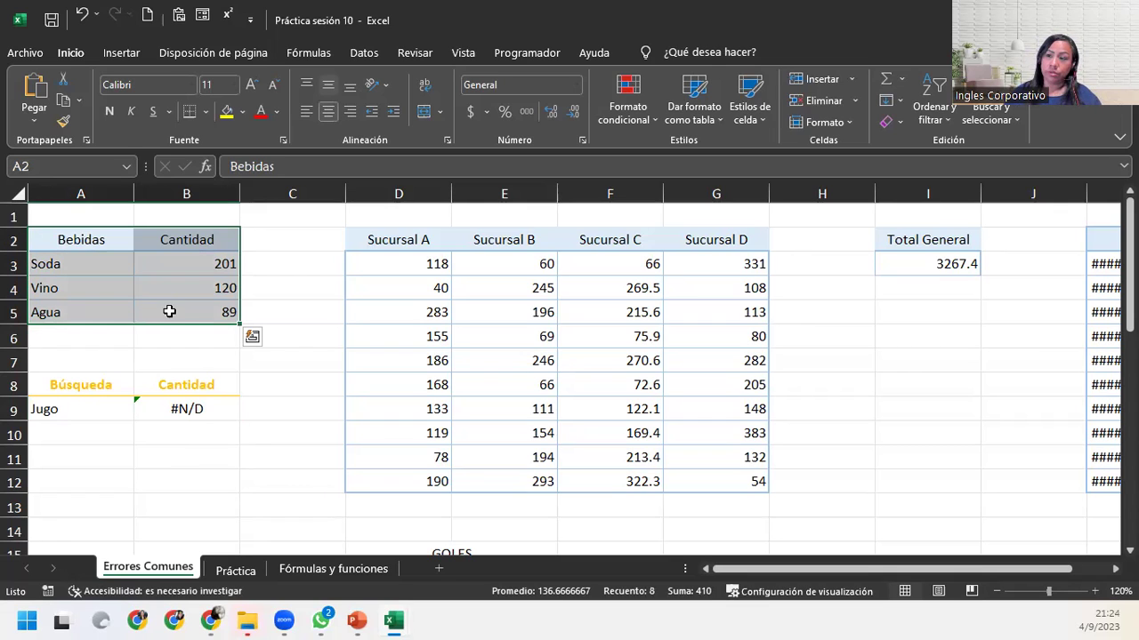
pyautogui.click(76, 409)
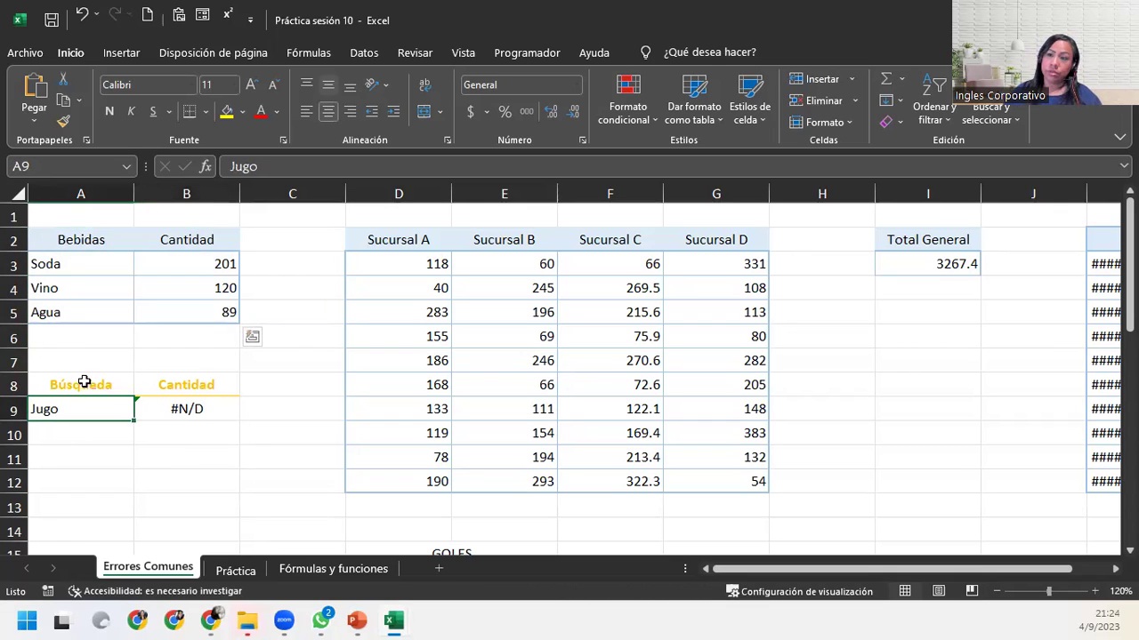
pyautogui.click(162, 408)
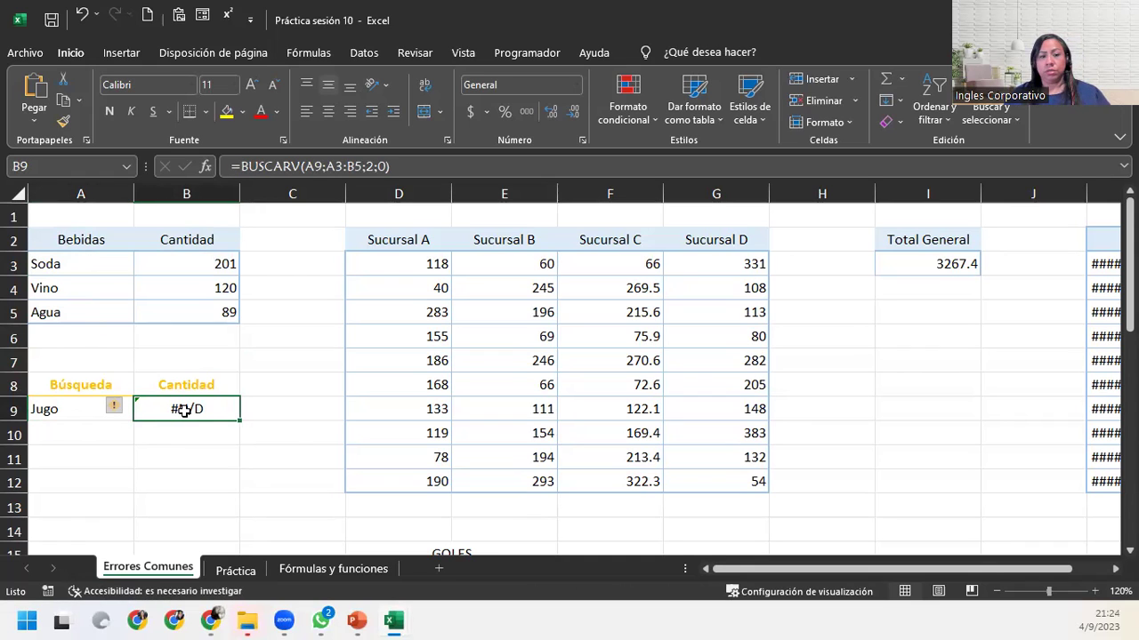
# - Try Agua as the search value in A9, check the lookup in B9, and undo the entry
pyautogui.click(60, 410)
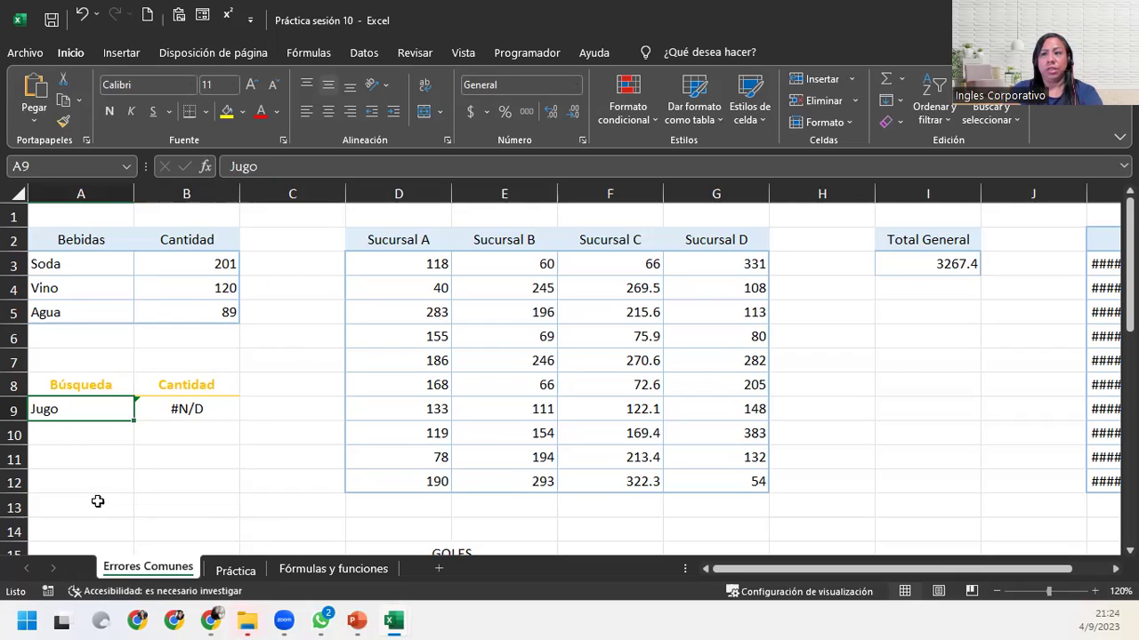
pyautogui.write('Agua')
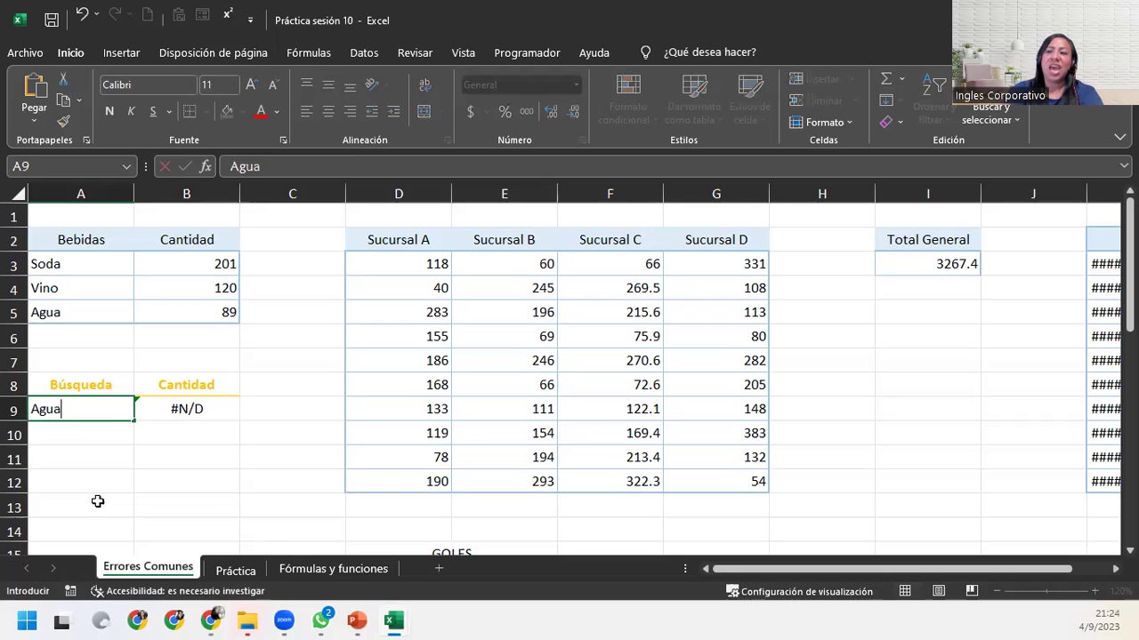
pyautogui.press('Return')
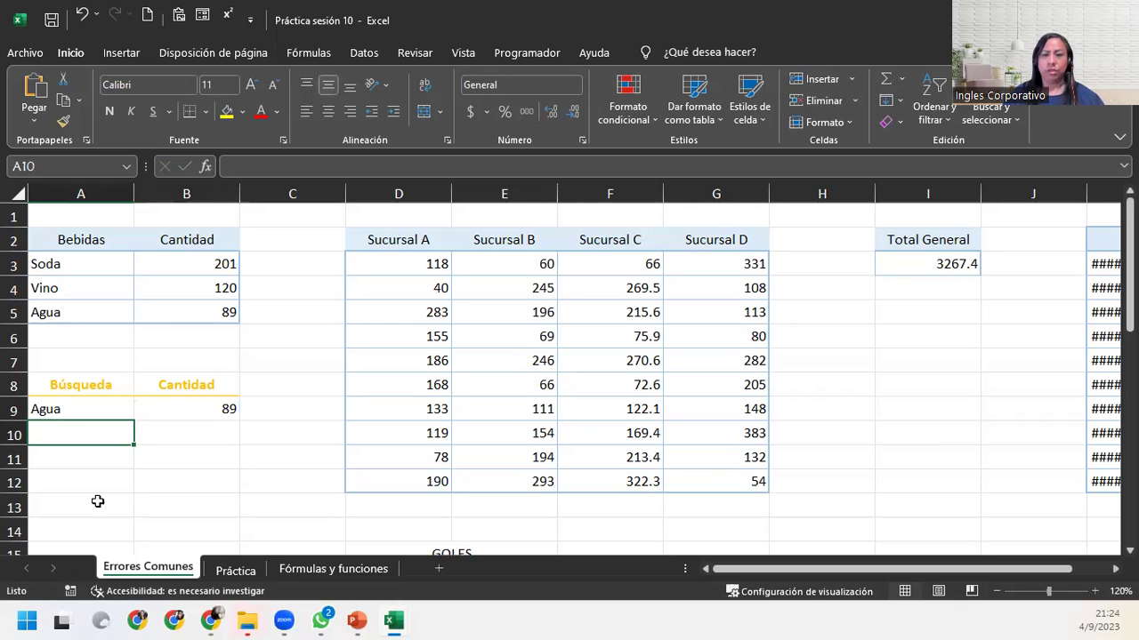
pyautogui.click(221, 409)
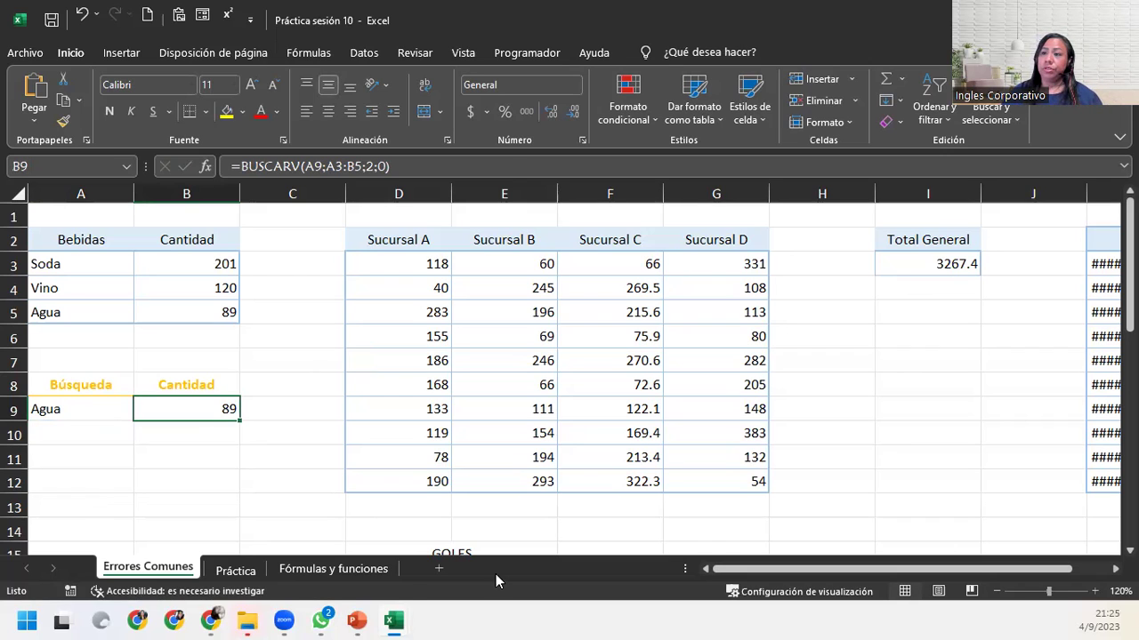
pyautogui.click(101, 408)
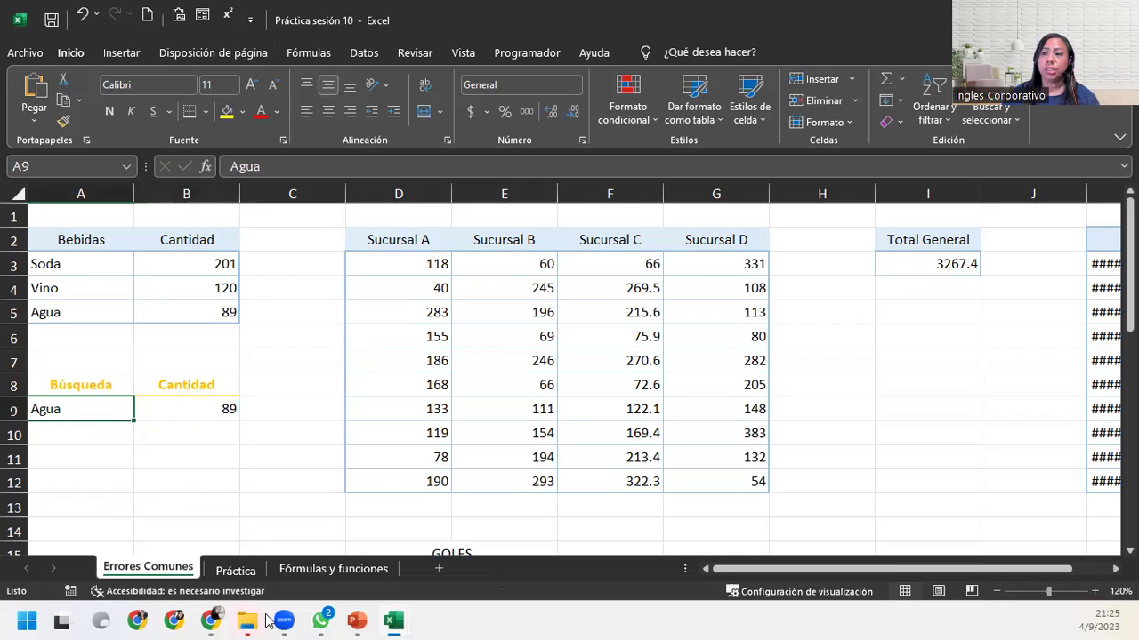
pyautogui.moveTo(267, 620)
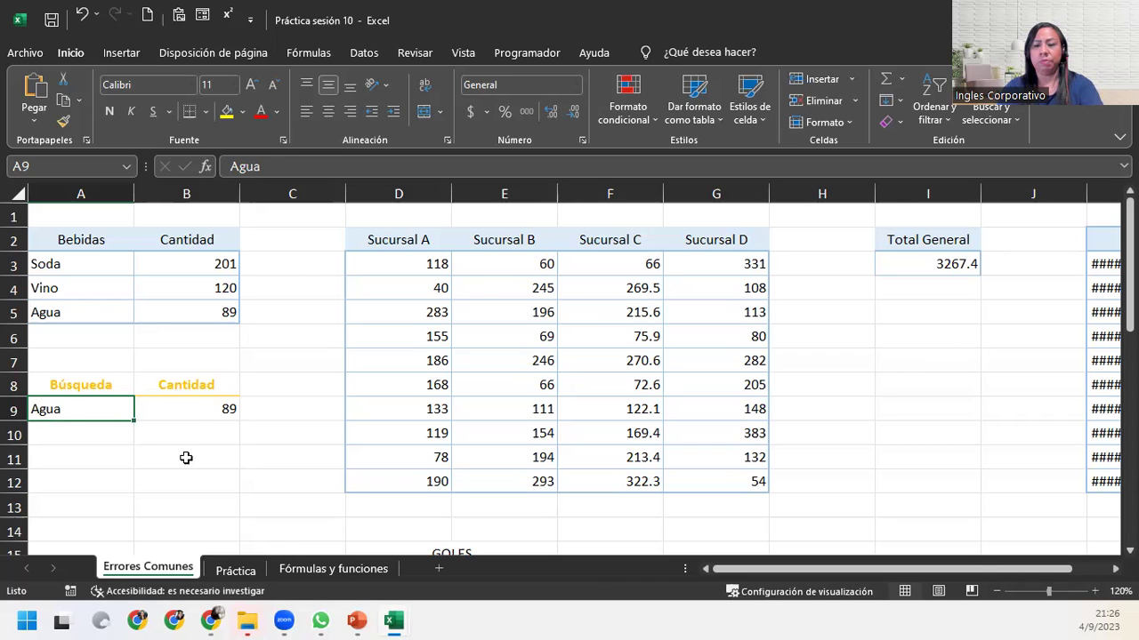
pyautogui.hotkey('ctrl', 'z')
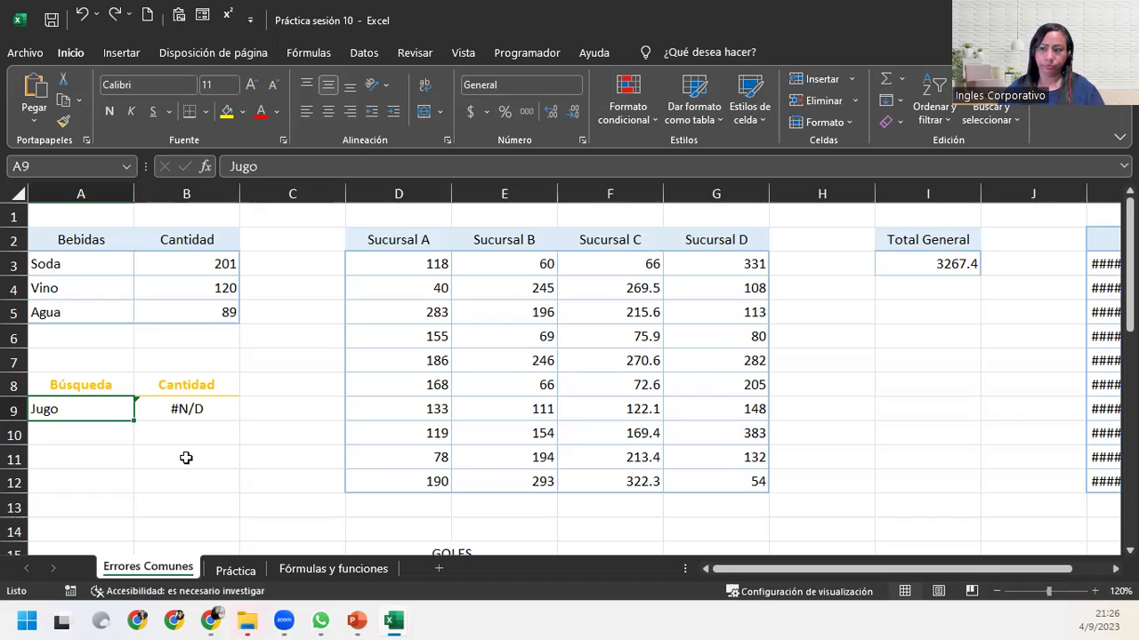
# - Edit the formula in B9 to nest the existing BUSCARV inside a SI.ERROR function as its first argument
pyautogui.click(187, 410)
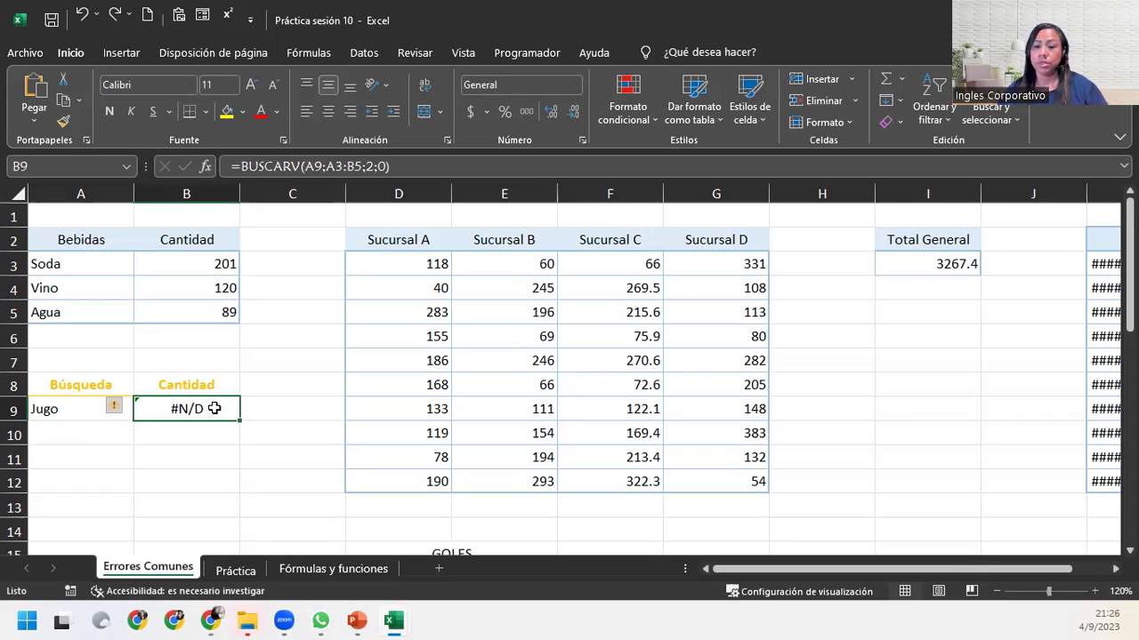
pyautogui.doubleClick(214, 408)
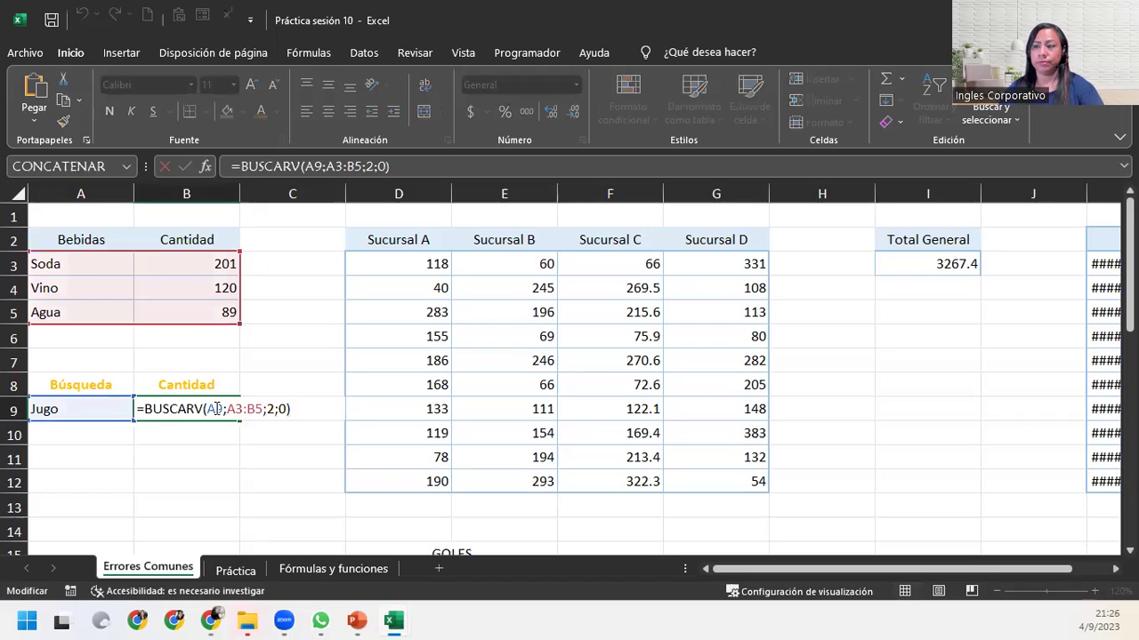
pyautogui.press('Left')
pyautogui.press('Left')
pyautogui.press('Left')
pyautogui.press('Left')
pyautogui.press('Left')
pyautogui.press('Left')
pyautogui.press('Left')
pyautogui.press('Left')
pyautogui.press('Left')
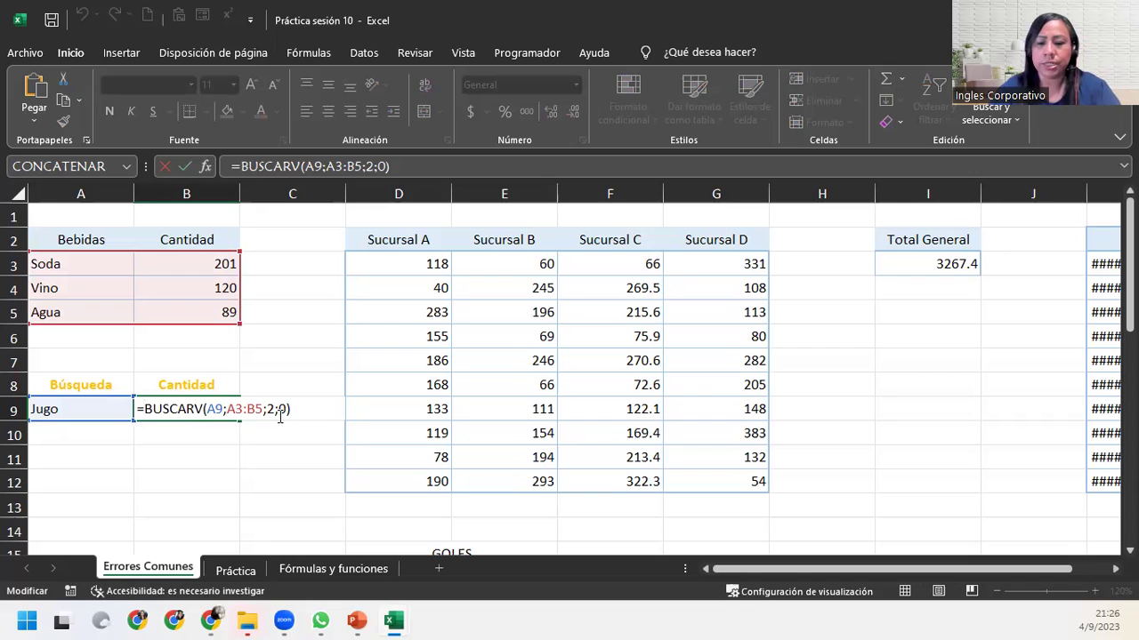
pyautogui.write('si.err')
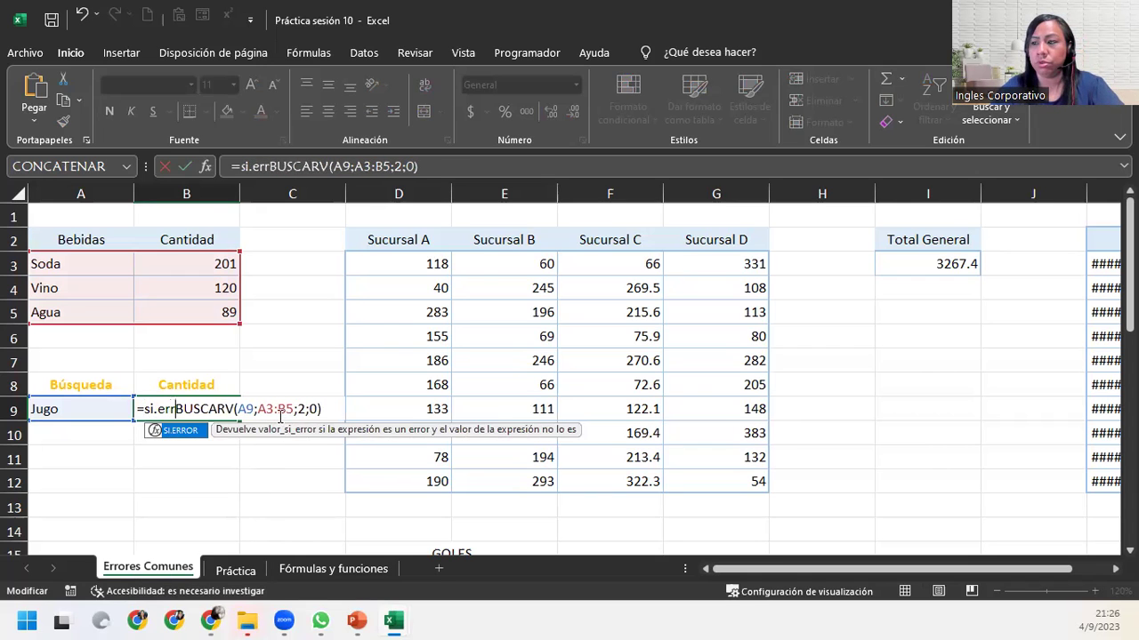
pyautogui.press('Tab')
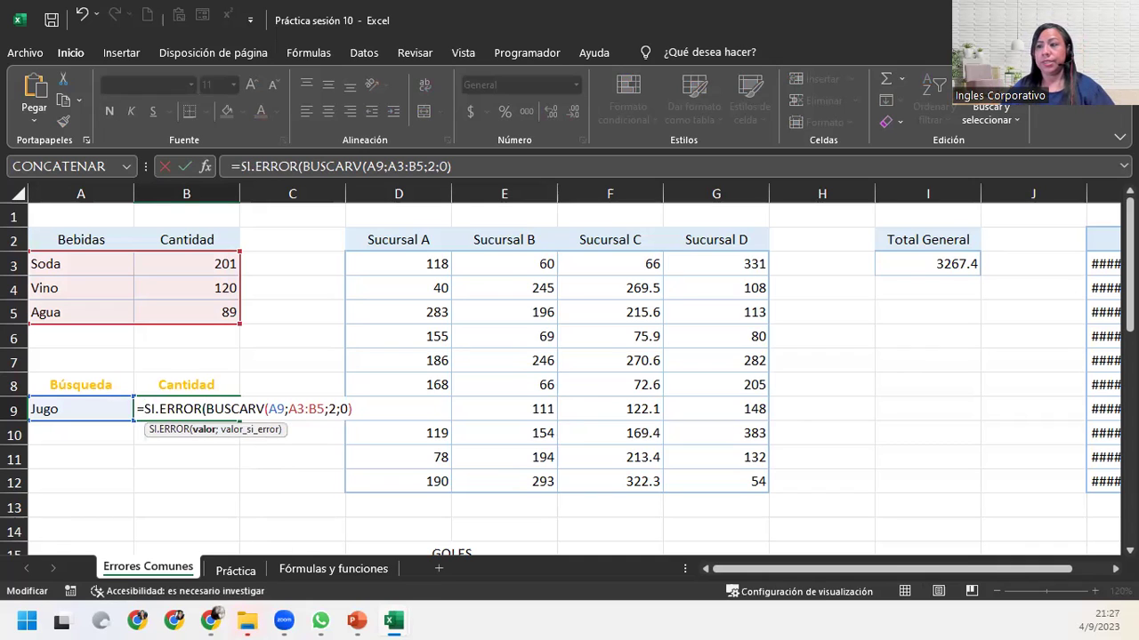
# - Complete the SI.ERROR formula in B9 with "Dato no encontrado" as its valor_si_error argument
pyautogui.click(361, 411)
pyautogui.write(';')
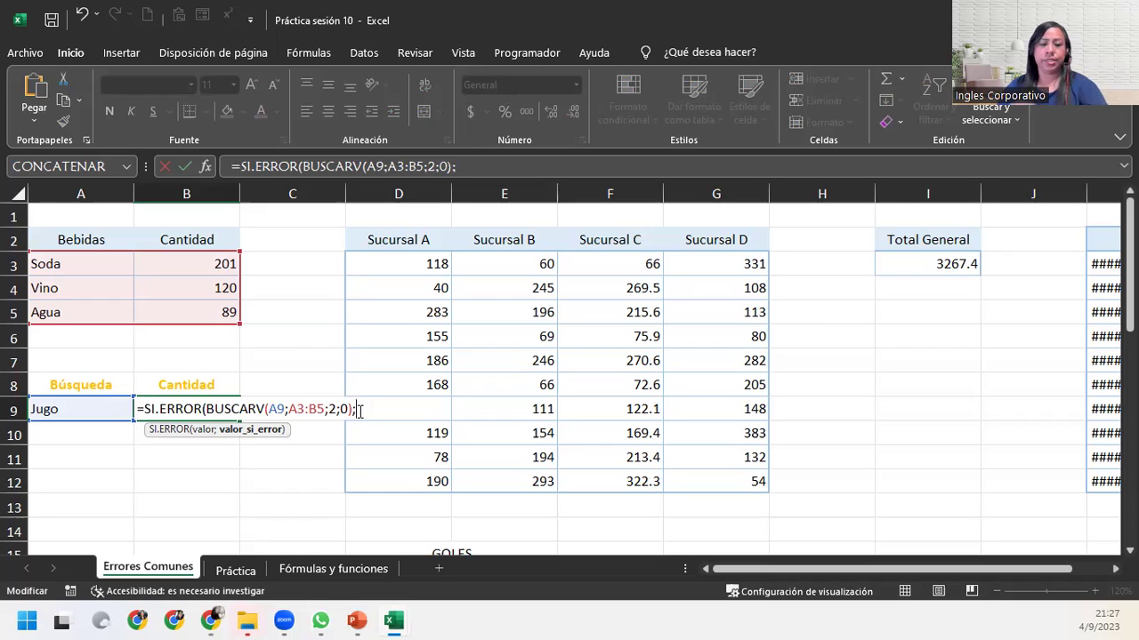
pyautogui.write('"Dato no encontrado')
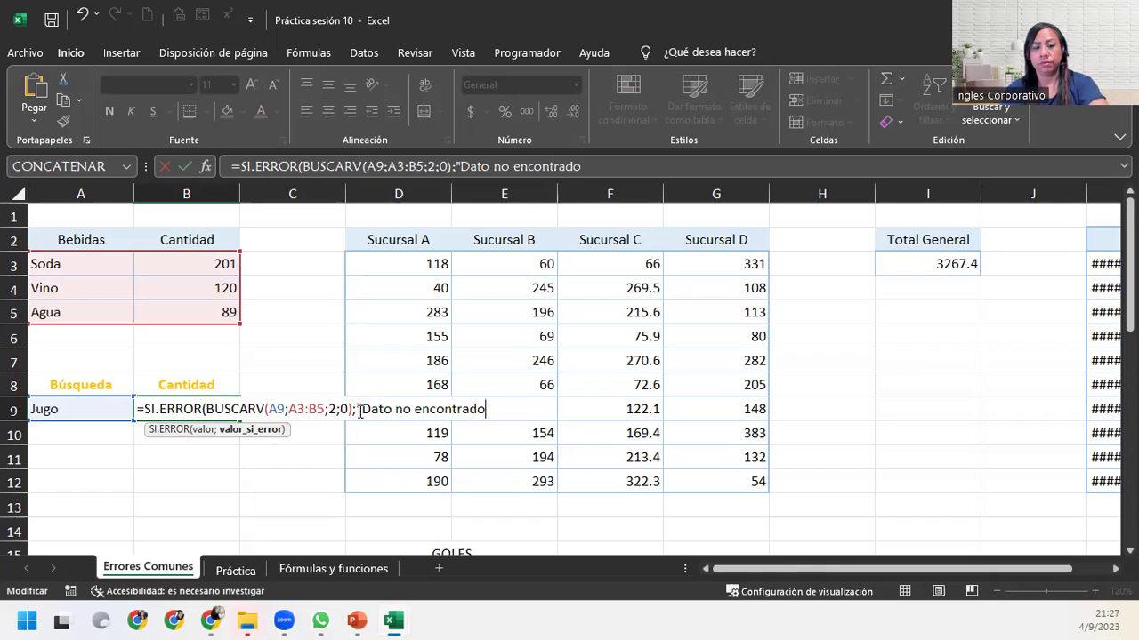
pyautogui.write('")')
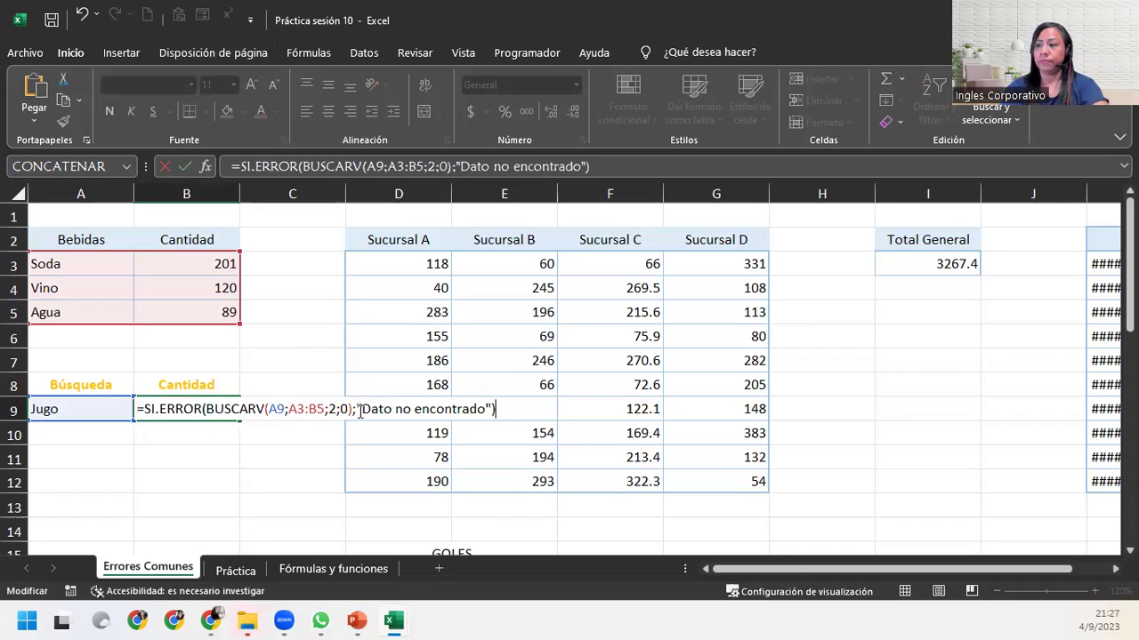
# - Examine the SI.ERROR formula in B9 and walk through the arguments of its nested BUSCARV
pyautogui.click(206, 409)
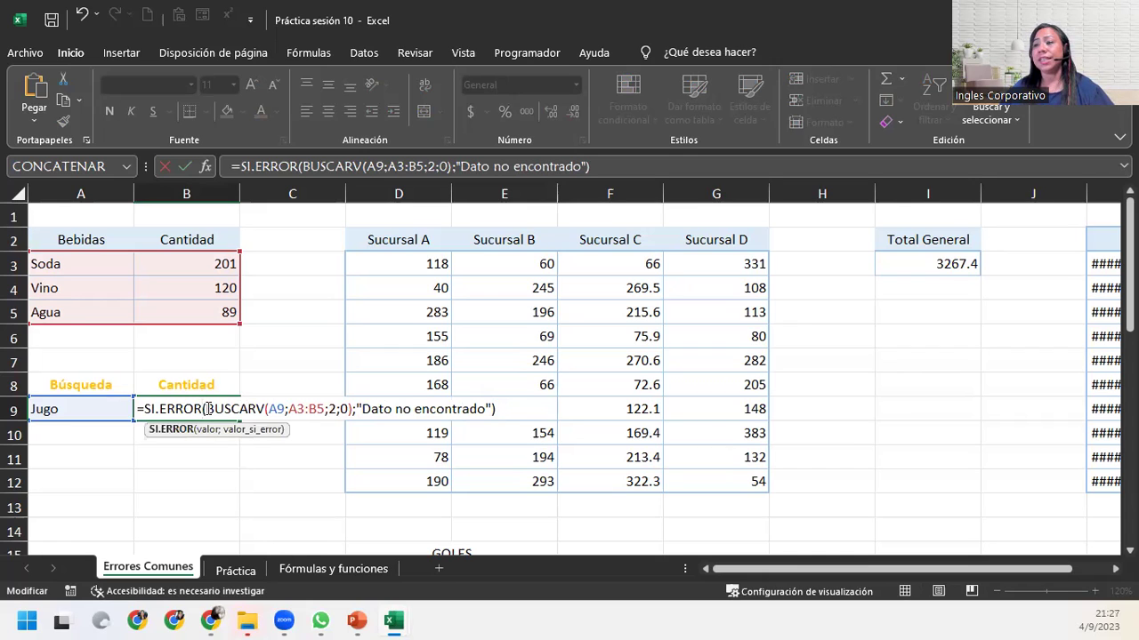
pyautogui.click(359, 409)
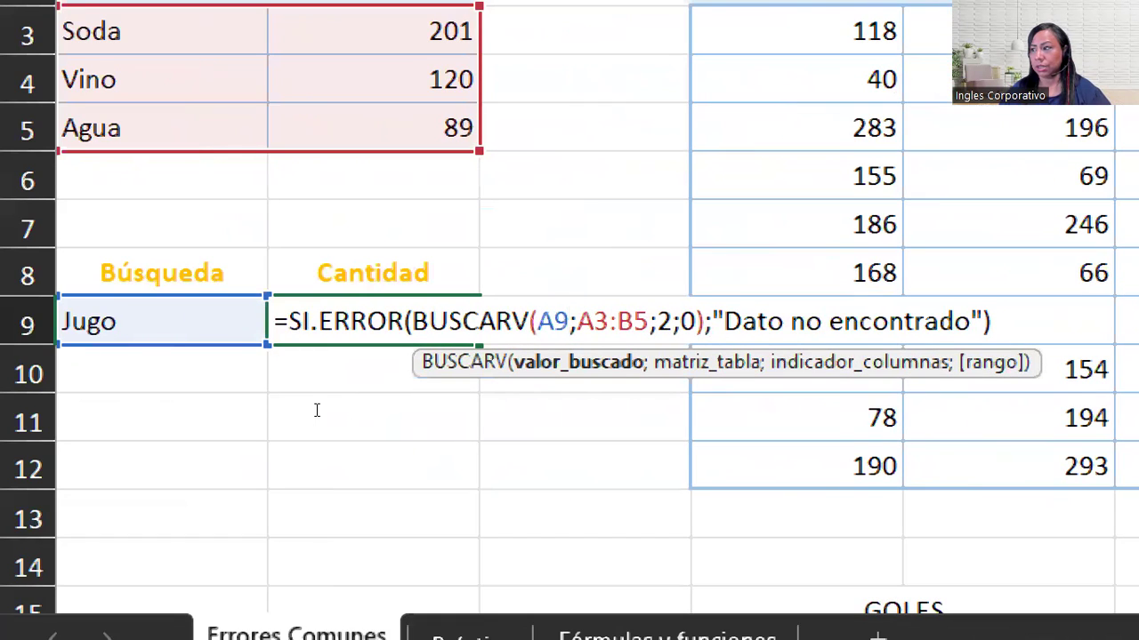
pyautogui.press('Right')
pyautogui.press('Right')
pyautogui.press('Right')
pyautogui.press('Right')
pyautogui.press('Right')
pyautogui.press('Right')
pyautogui.press('Right')
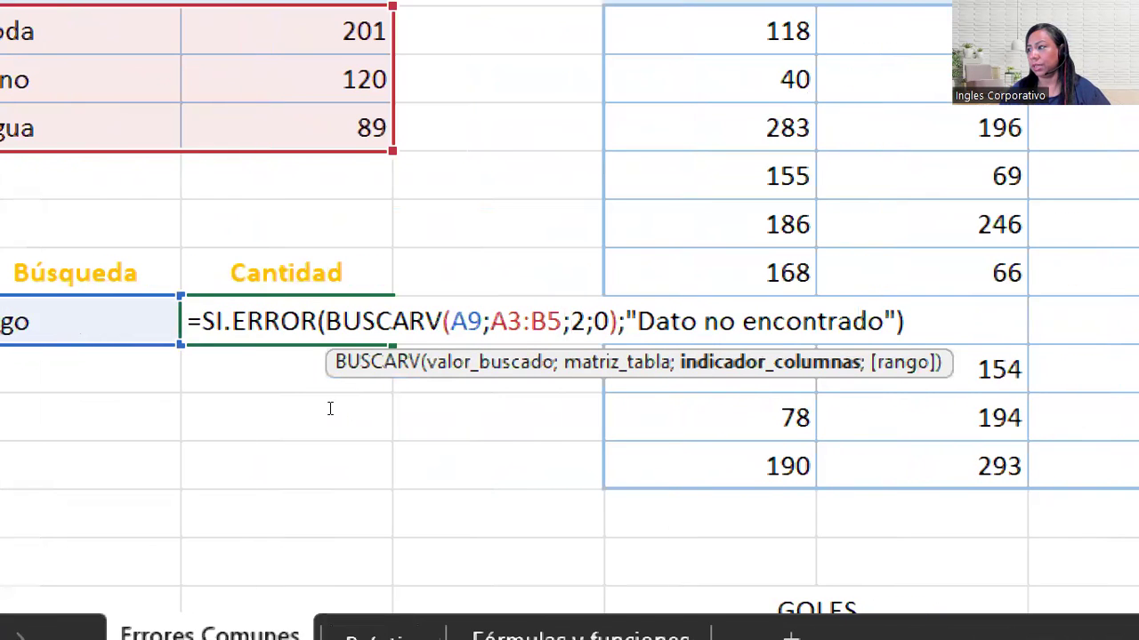
pyautogui.press('Right')
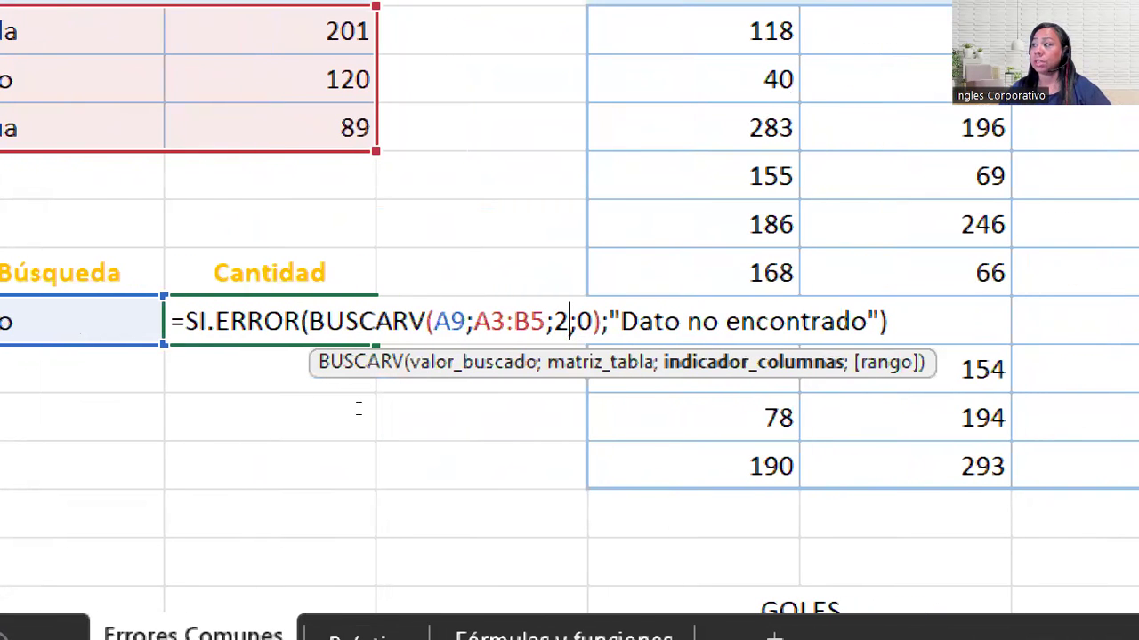
pyautogui.press('Right')
pyautogui.press('Right')
pyautogui.press('Right')
pyautogui.press('Right')
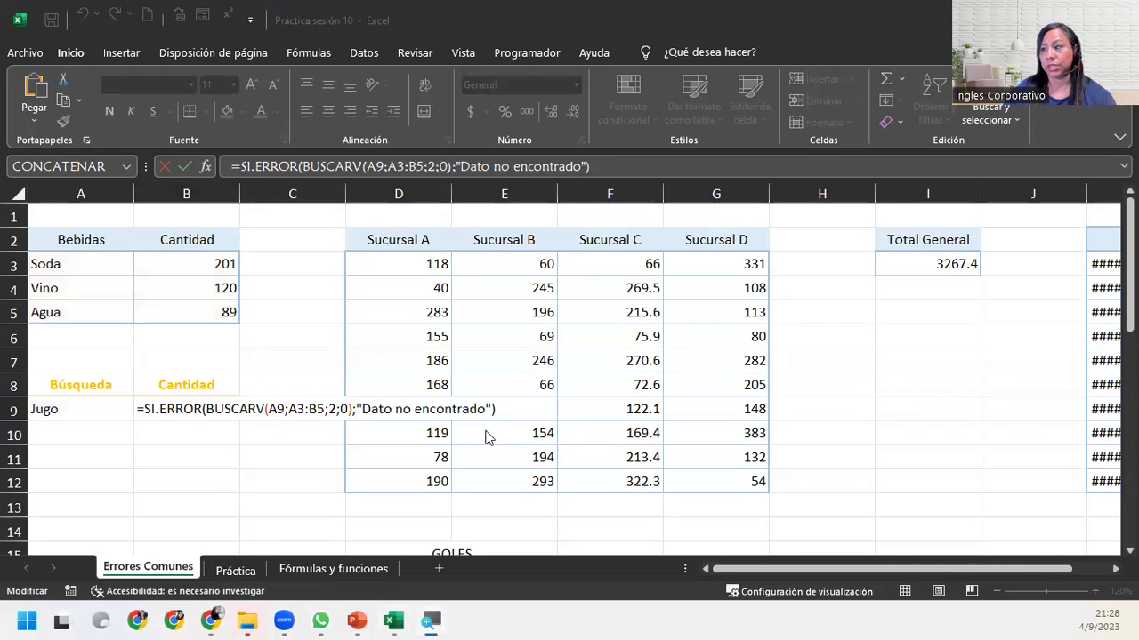
# - Check the separator and the valor and valor_si_error arguments in the B9 formula, and commit it
pyautogui.click(506, 408)
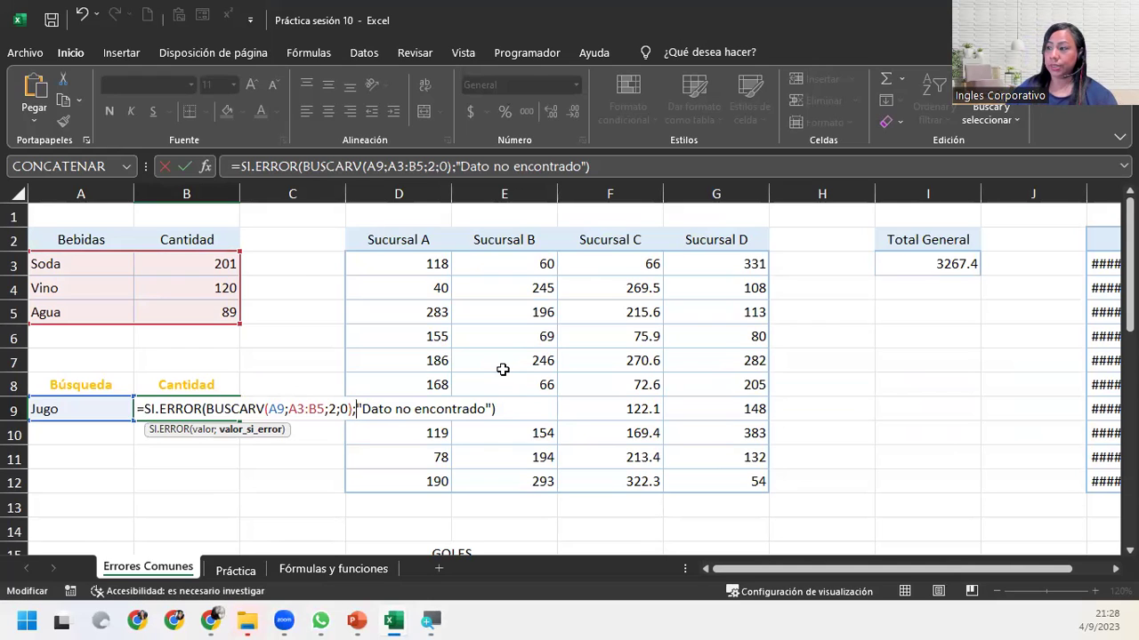
pyautogui.click(507, 409)
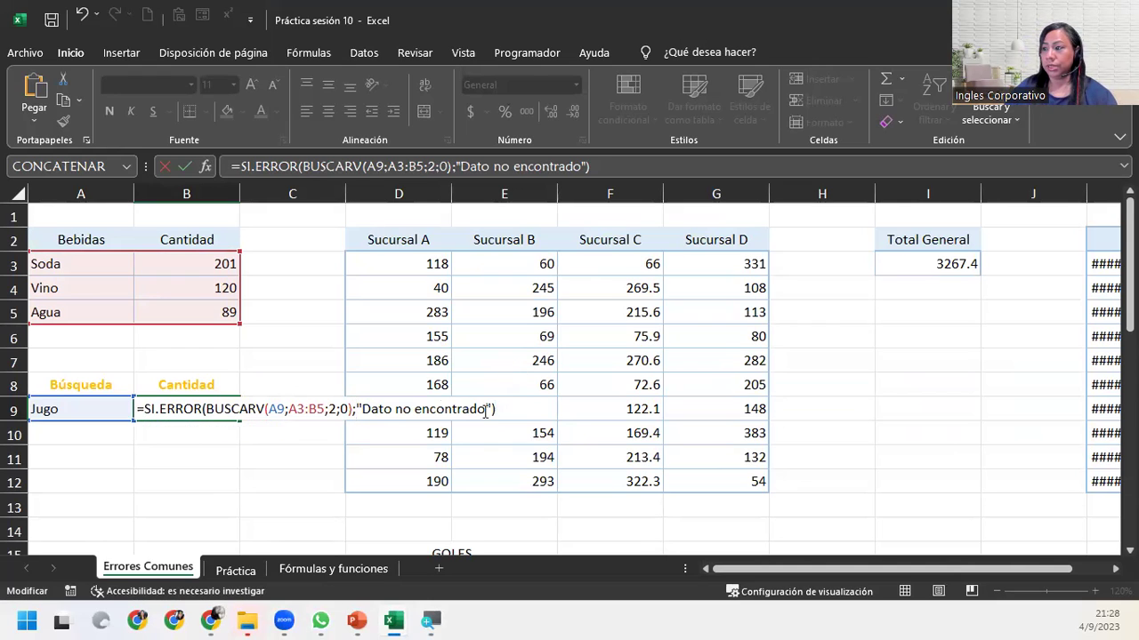
pyautogui.click(355, 409)
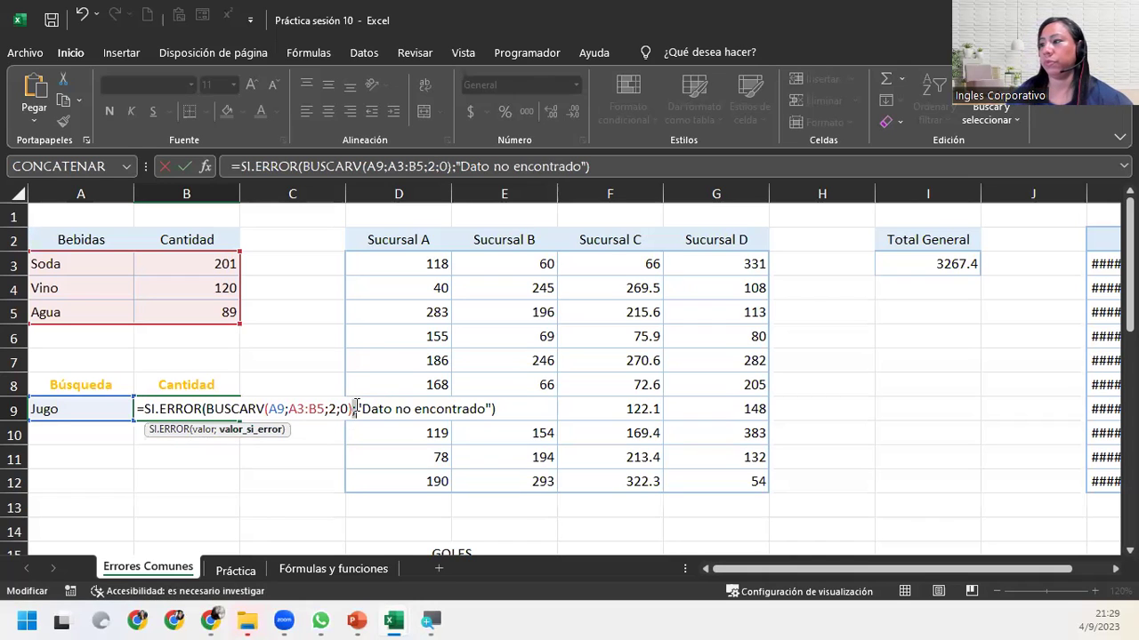
pyautogui.click(203, 434)
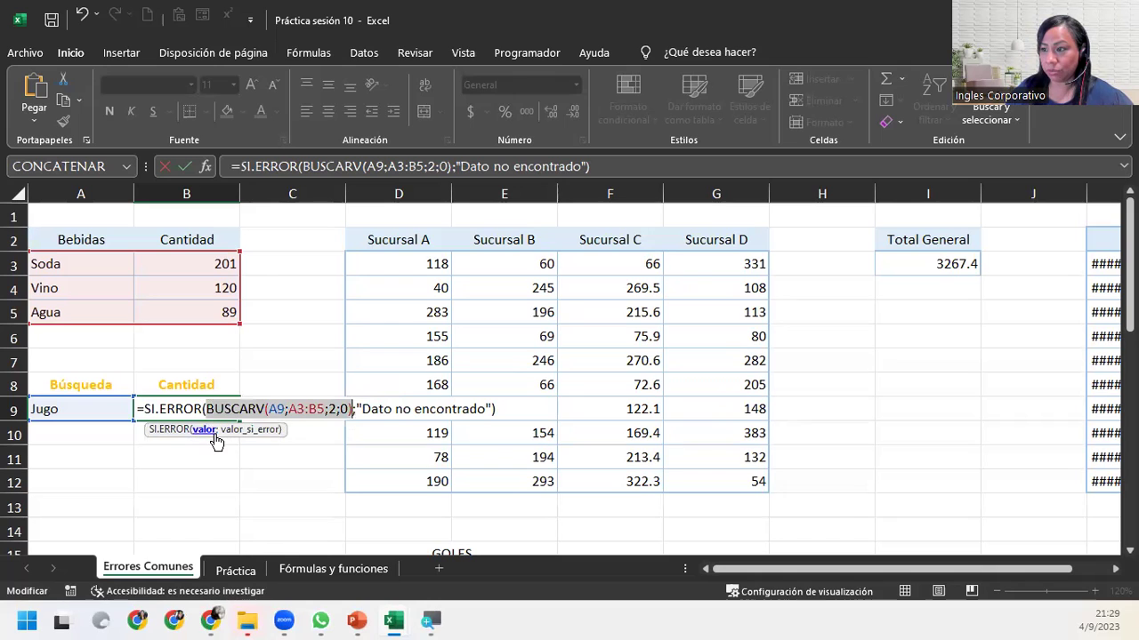
pyautogui.click(350, 409)
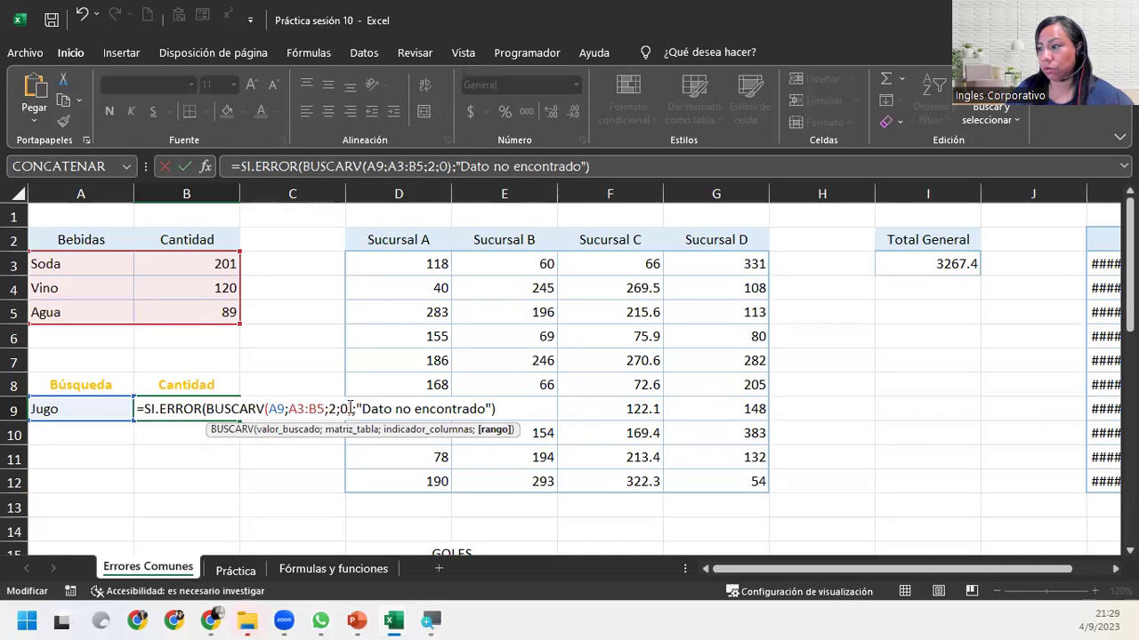
pyautogui.click(354, 408)
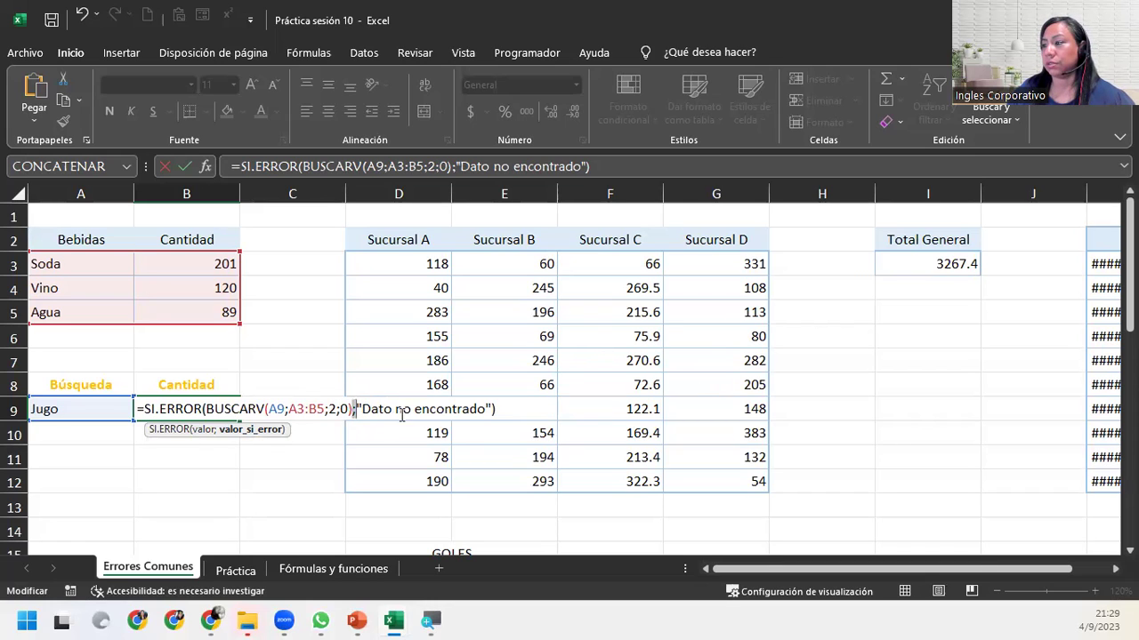
pyautogui.moveTo(489, 402); pyautogui.dragTo(354, 410)
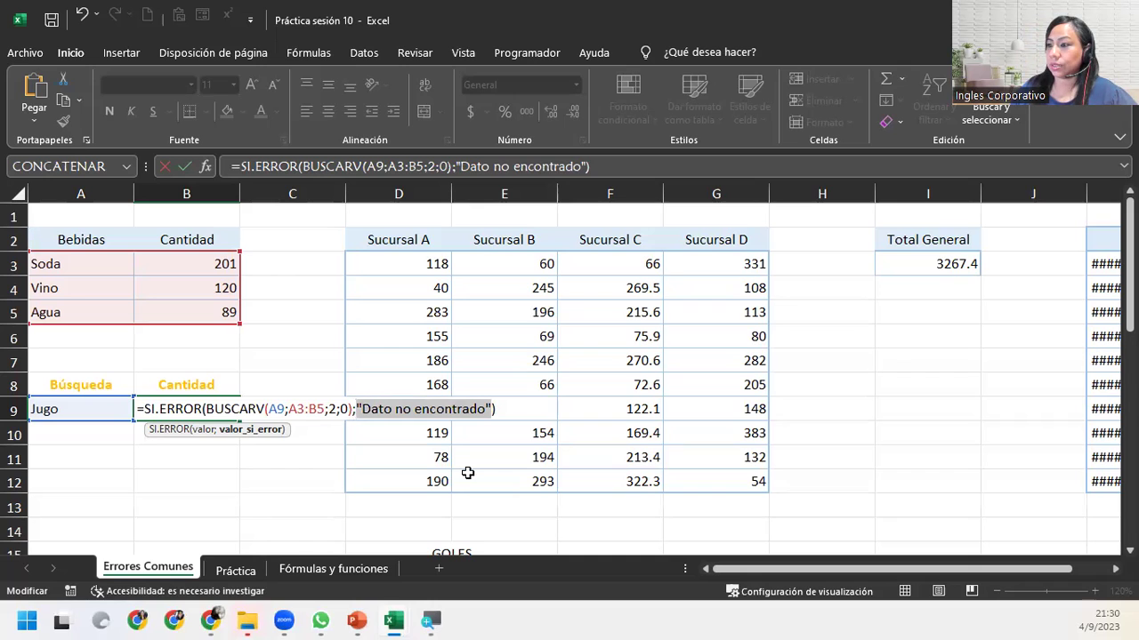
pyautogui.press('Return')
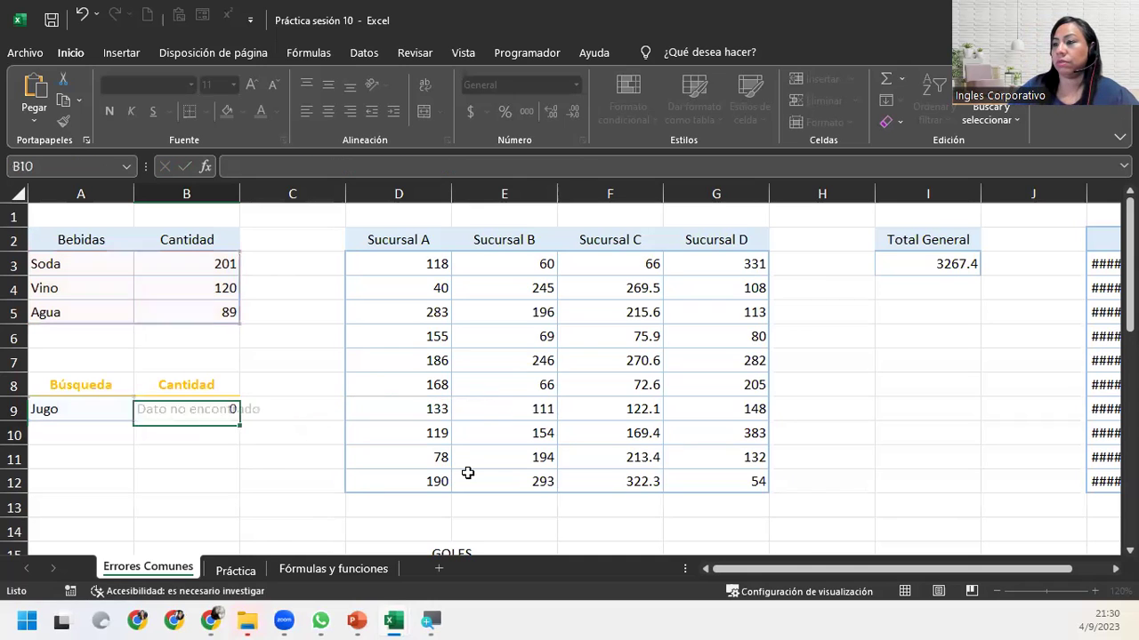
# - Test the B9 formula with an existing drink by setting the search value in A9 to Soda
pyautogui.click(219, 411)
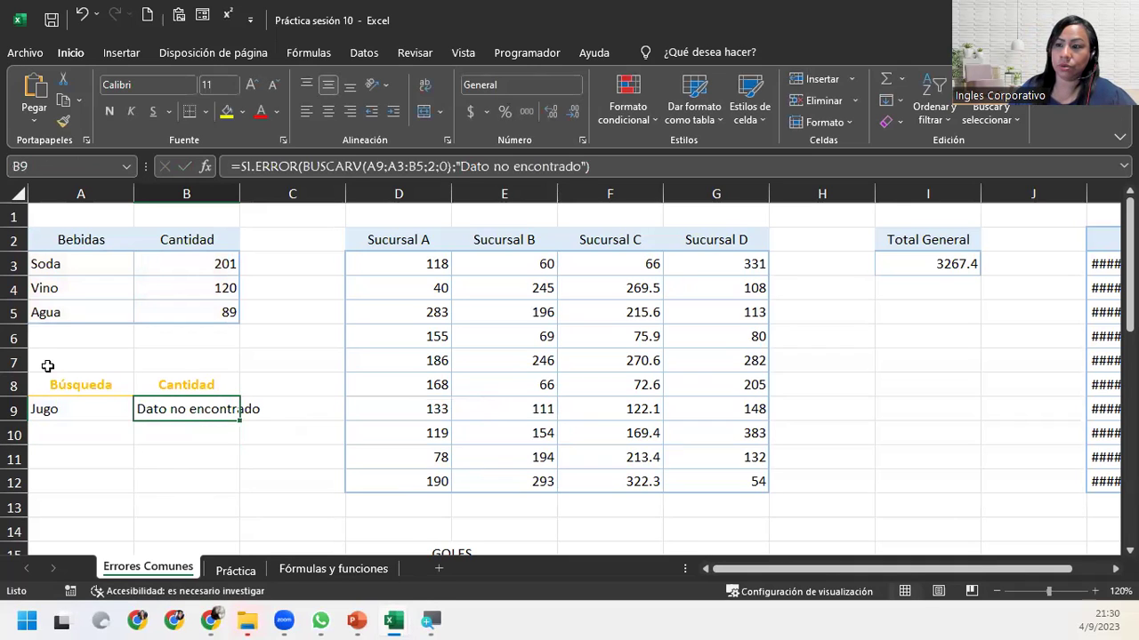
pyautogui.click(62, 406)
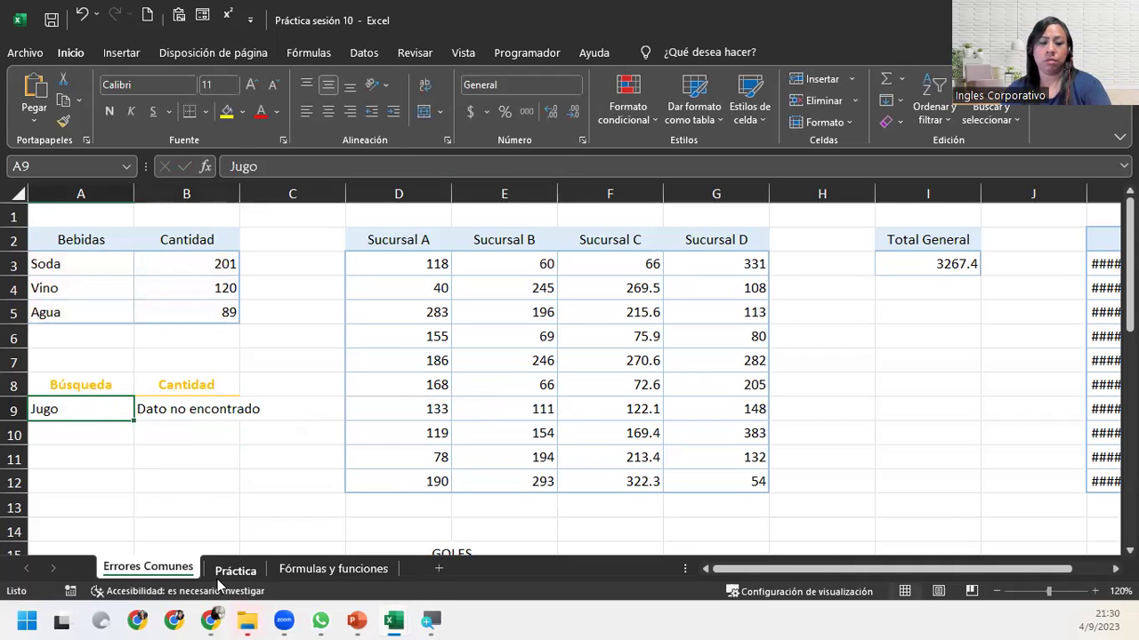
pyautogui.write('Soda')
pyautogui.press('Return')
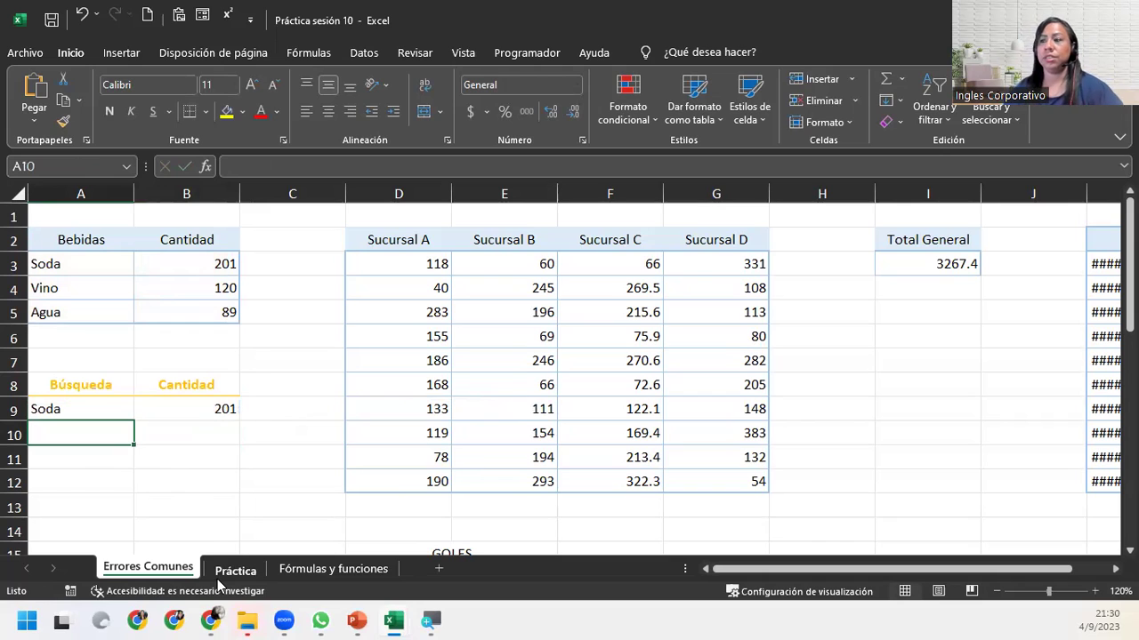
# - Test the B9 formula with a drink missing from the table by setting A9 to refresco
pyautogui.click(114, 411)
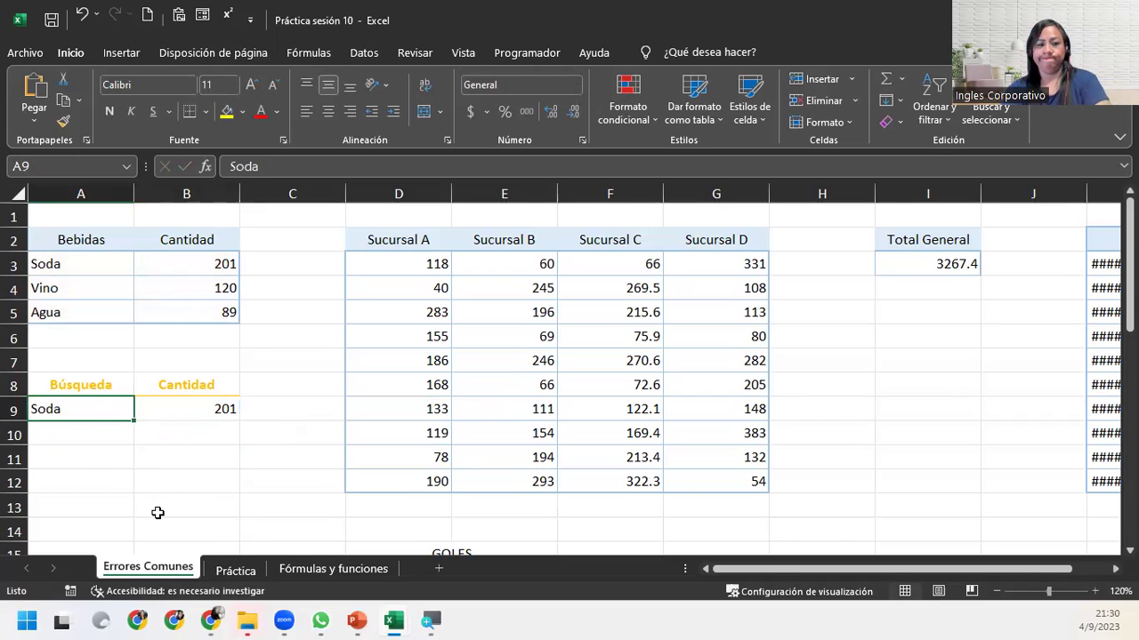
pyautogui.write('refresco')
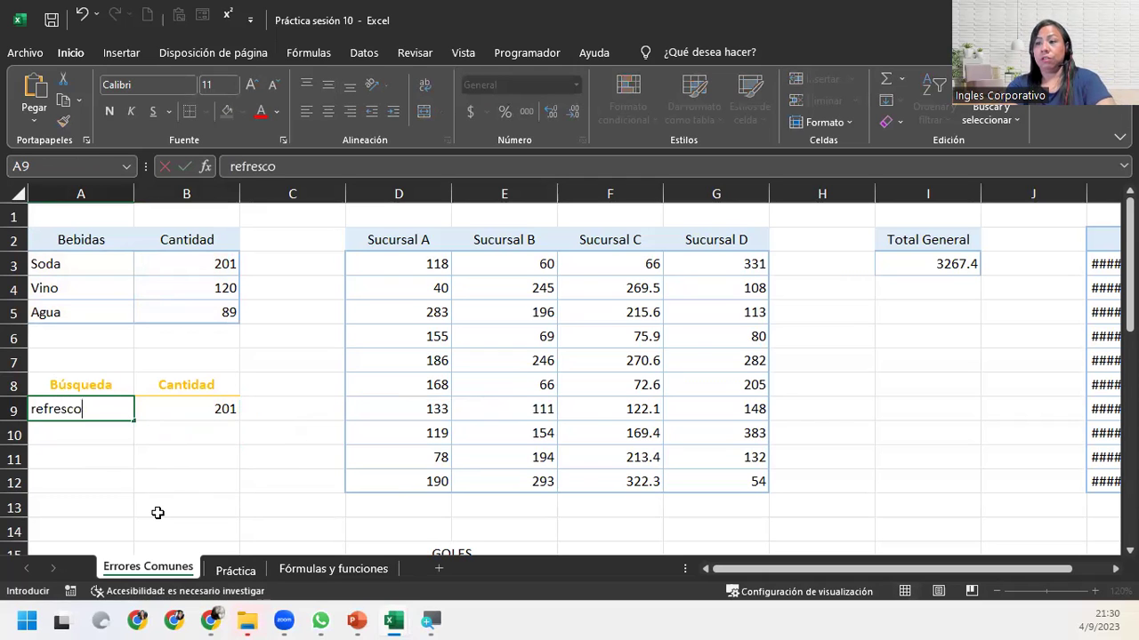
pyautogui.press('Return')
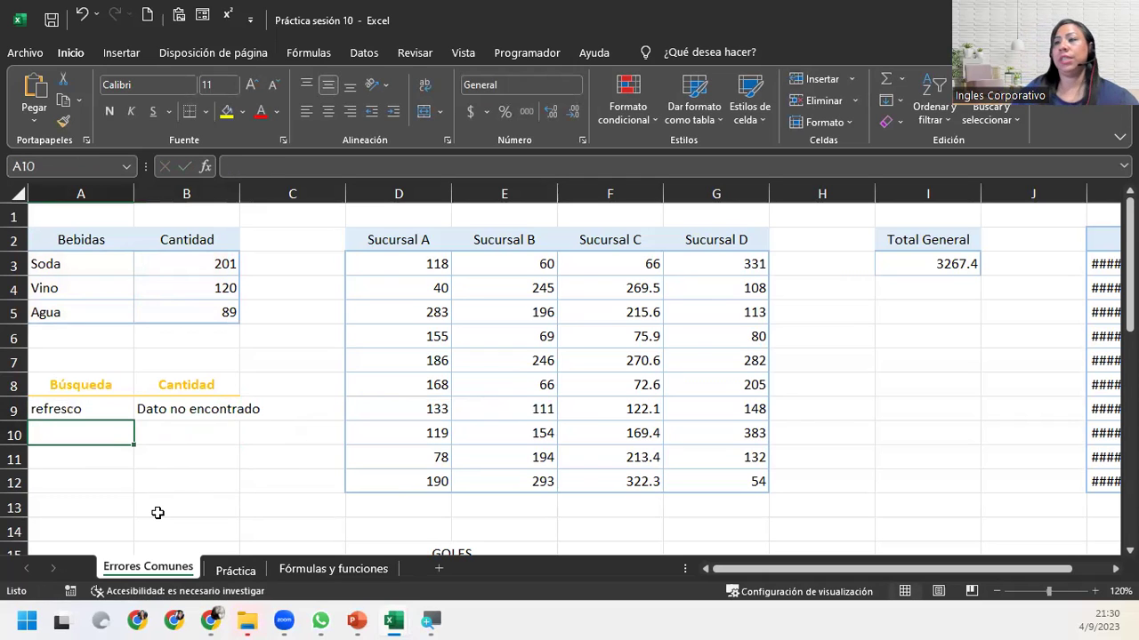
pyautogui.click(139, 405)
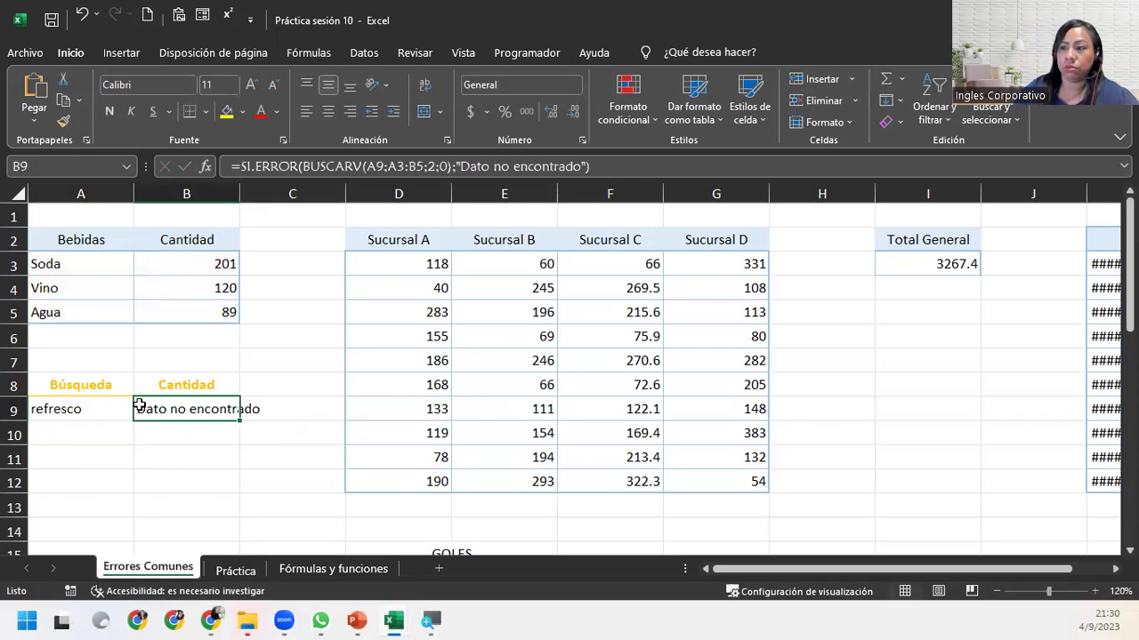
# - Review the SI.ERROR formula in B9 together with the search value in A9, leaving both as they are
pyautogui.click(68, 405)
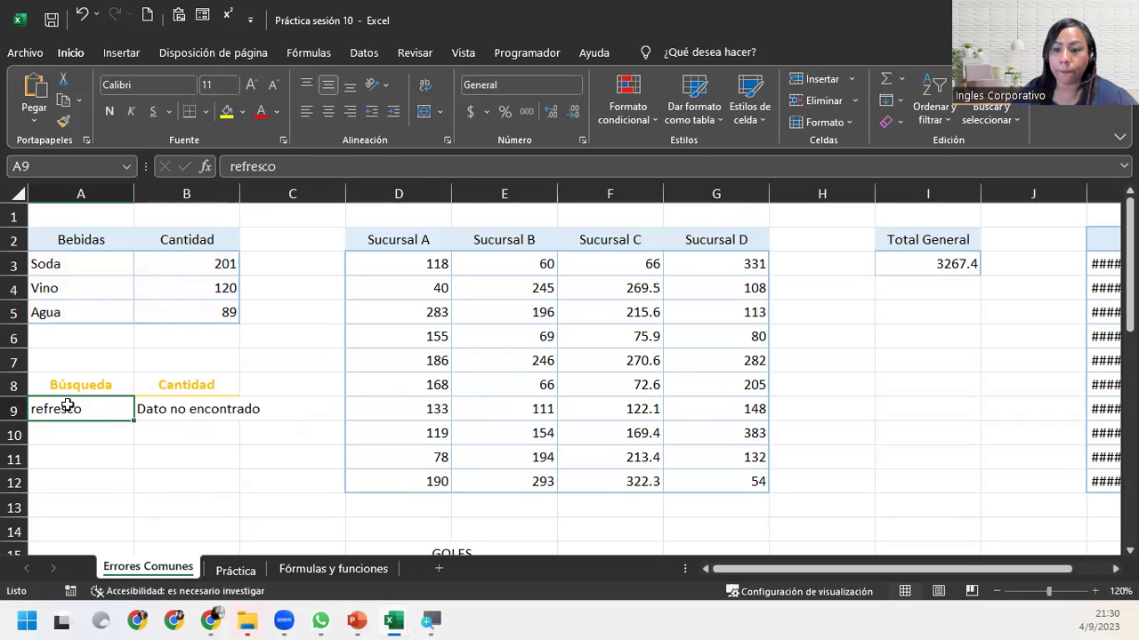
pyautogui.doubleClick(185, 408)
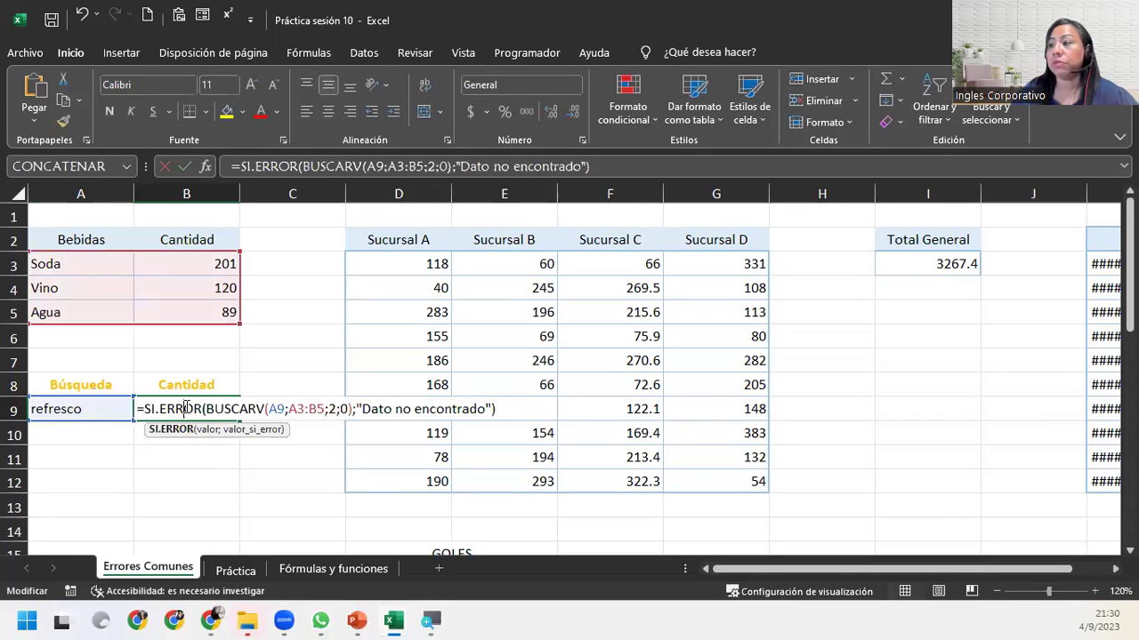
pyautogui.click(516, 406)
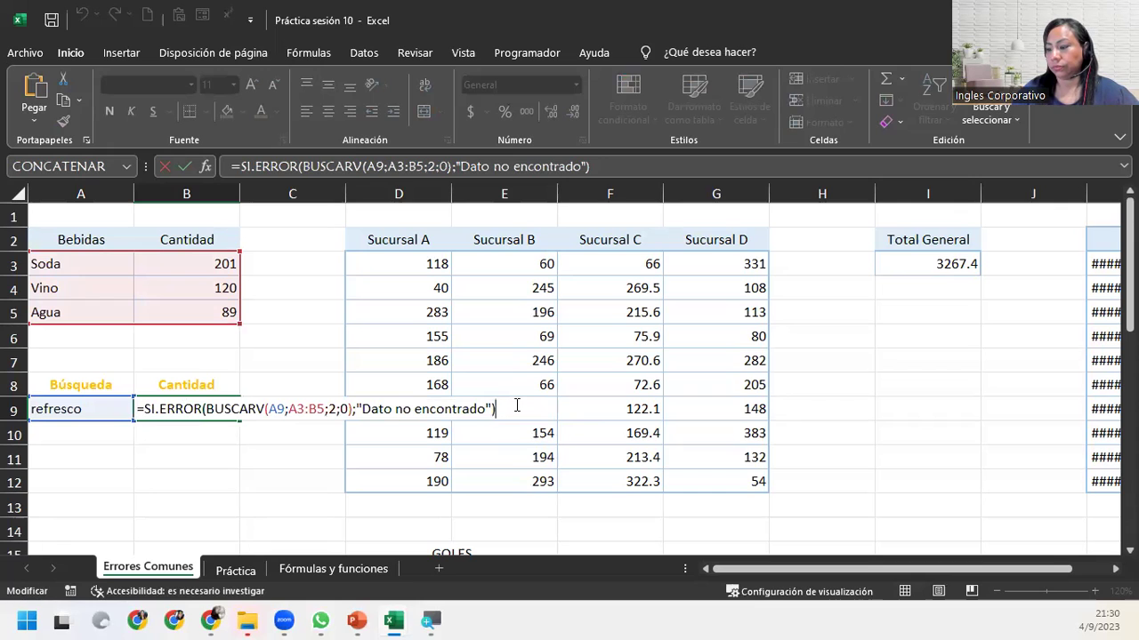
pyautogui.press('Return')
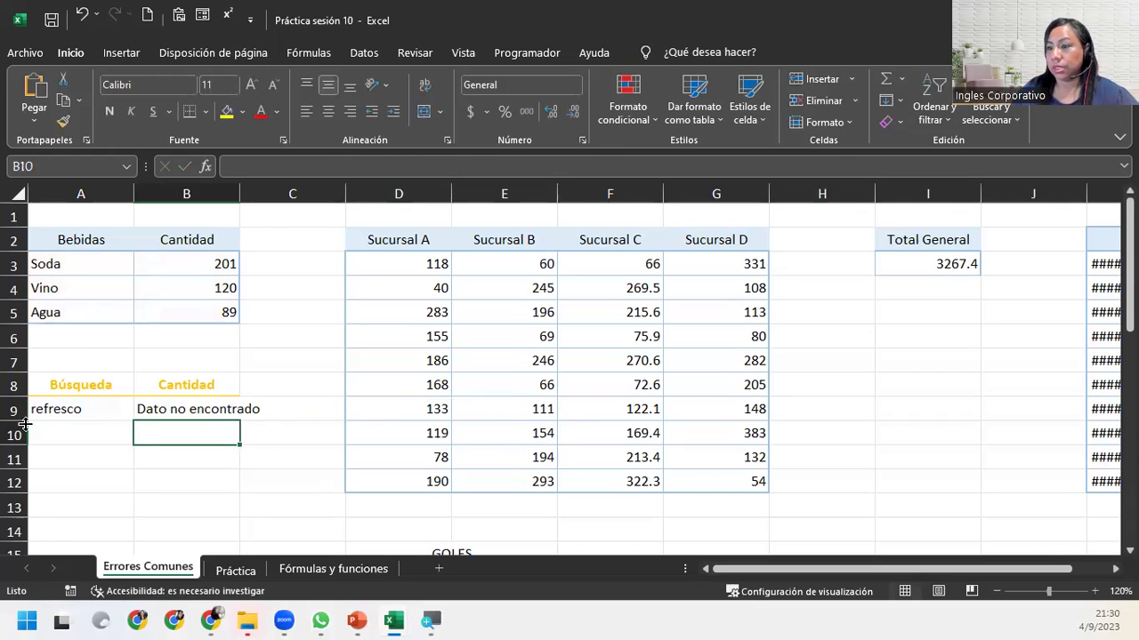
pyautogui.click(70, 409)
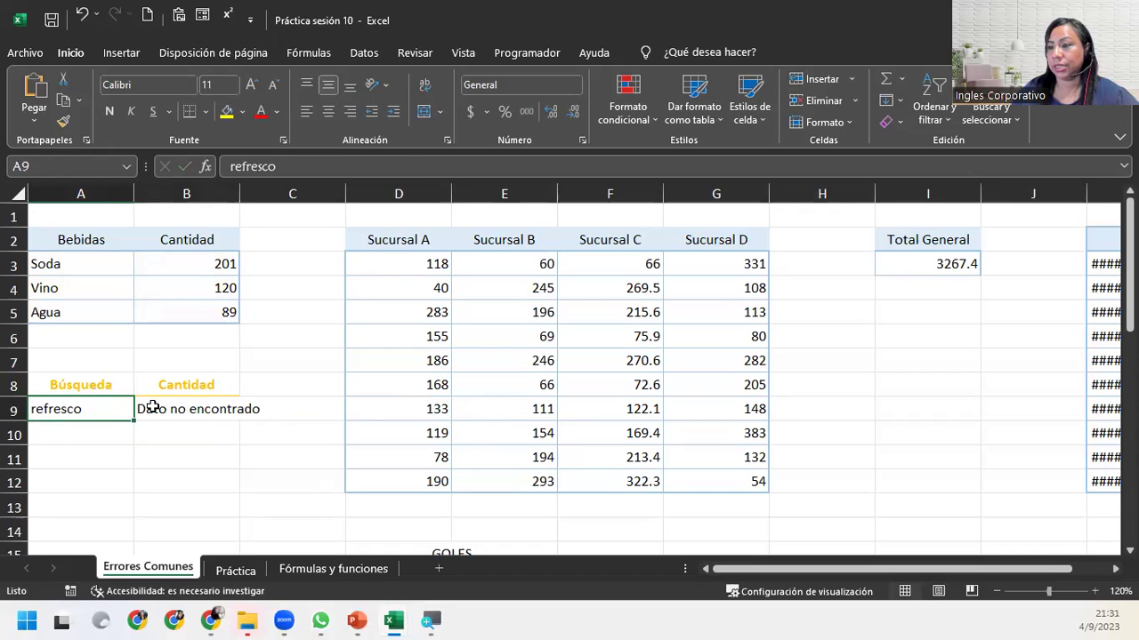
pyautogui.click(194, 408)
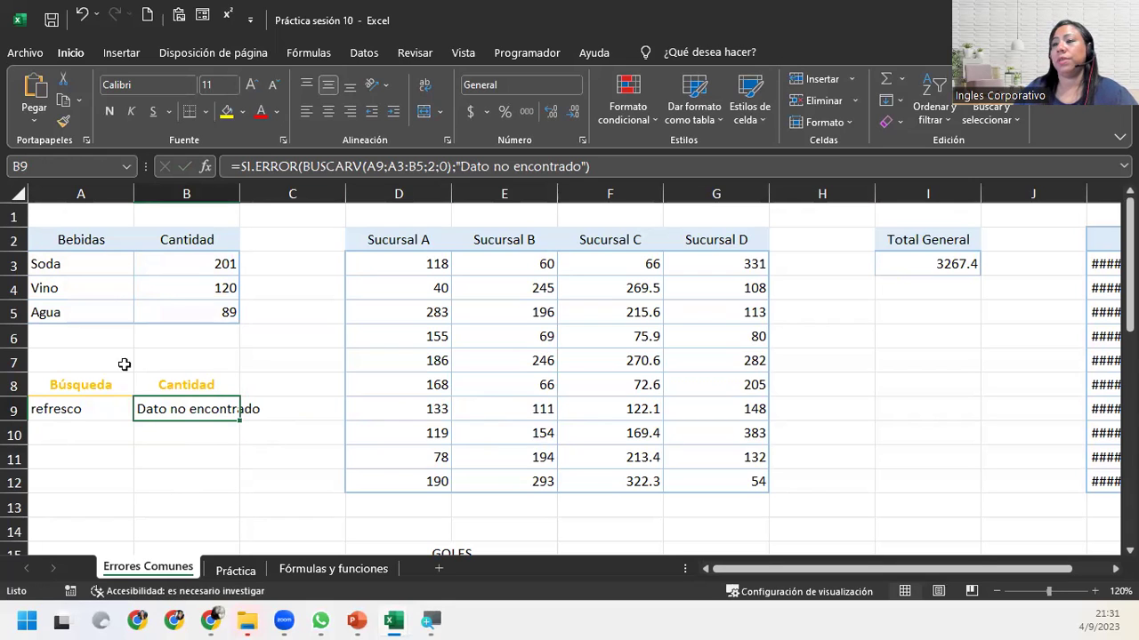
# - Set the search value in A9 to vino and check the lookup in B9
pyautogui.click(79, 411)
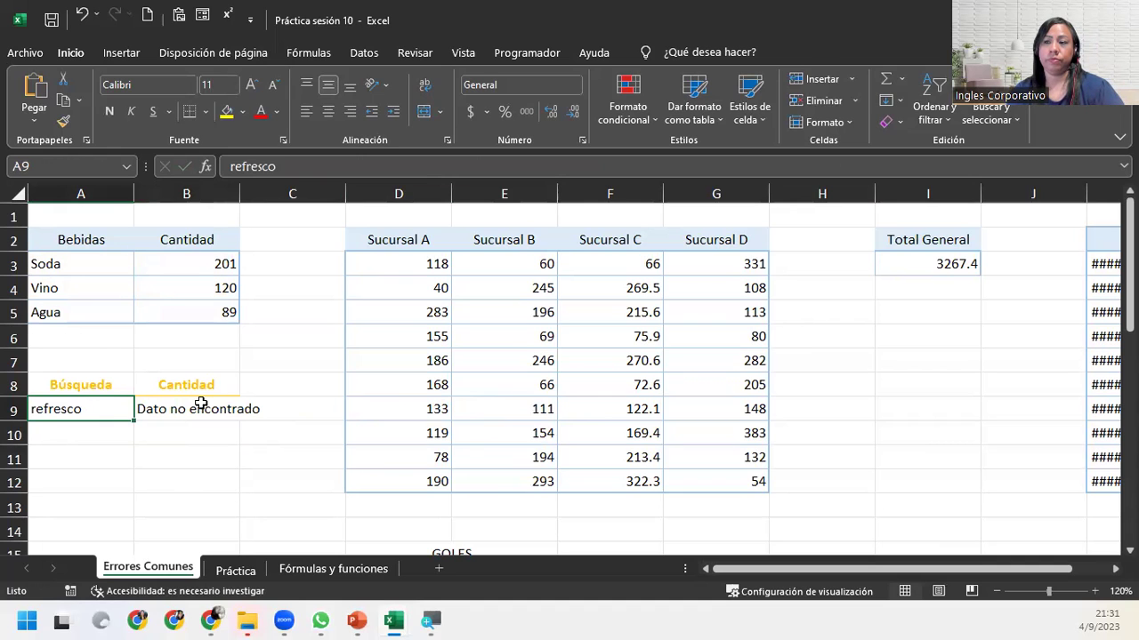
pyautogui.write('vino')
pyautogui.press('Return')
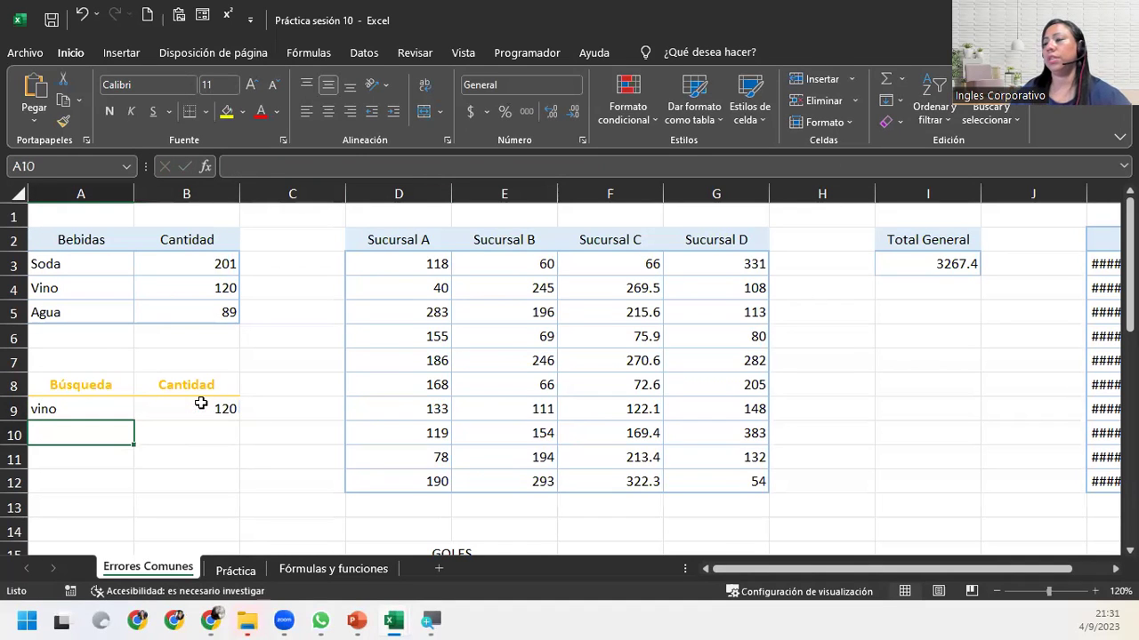
pyautogui.click(202, 404)
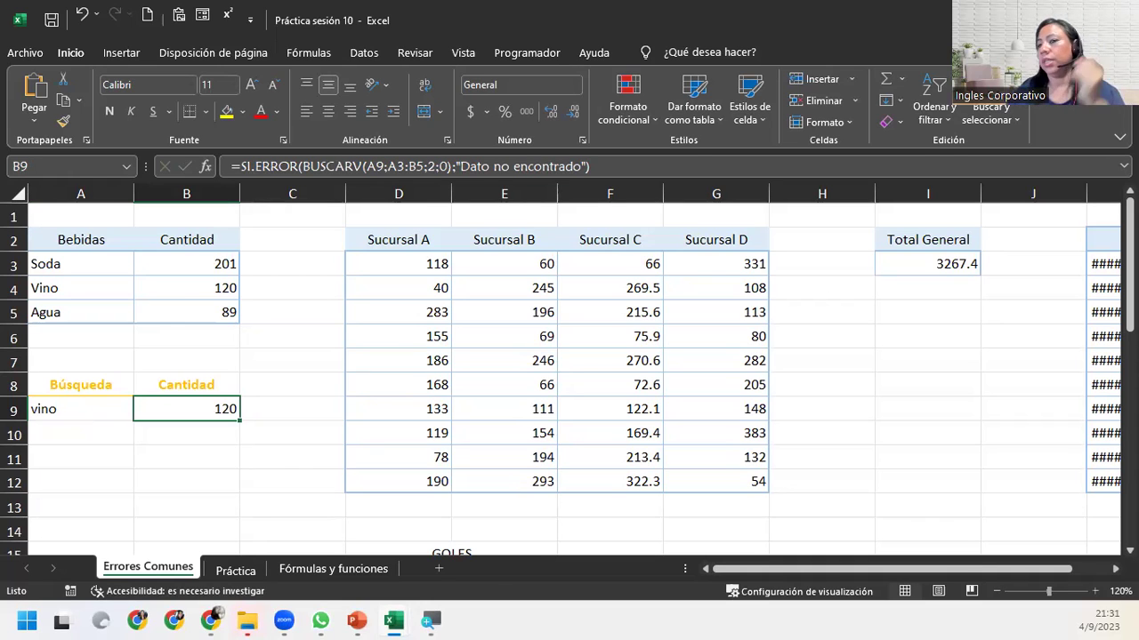
# - Inspect the Total General formula in I3 and the lookup formula in B9
pyautogui.click(964, 263)
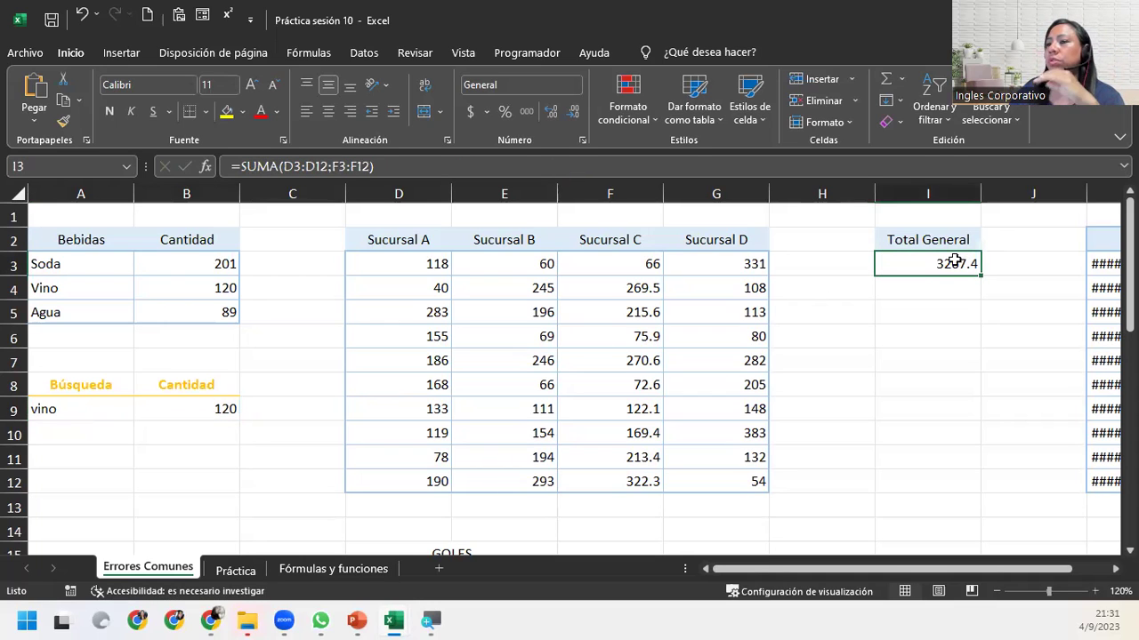
pyautogui.click(197, 395)
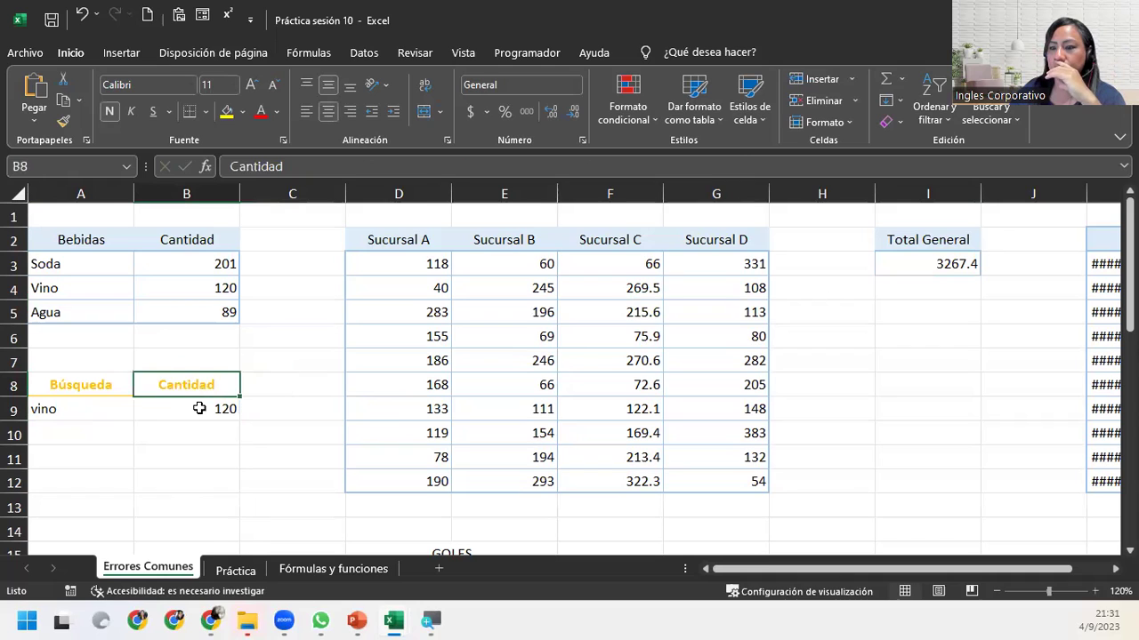
pyautogui.click(200, 407)
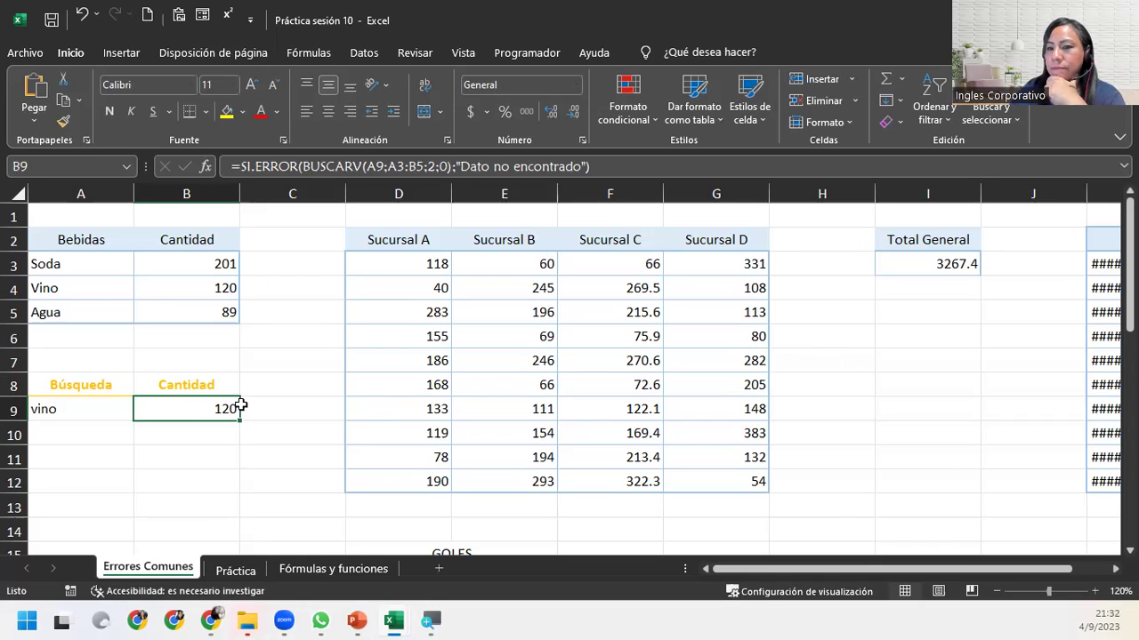
# - Examine the SUMA formula in I3 under Total General and the ranges D3:D12 and F3:F12 it adds
pyautogui.moveTo(883, 572); pyautogui.dragTo(981, 567)
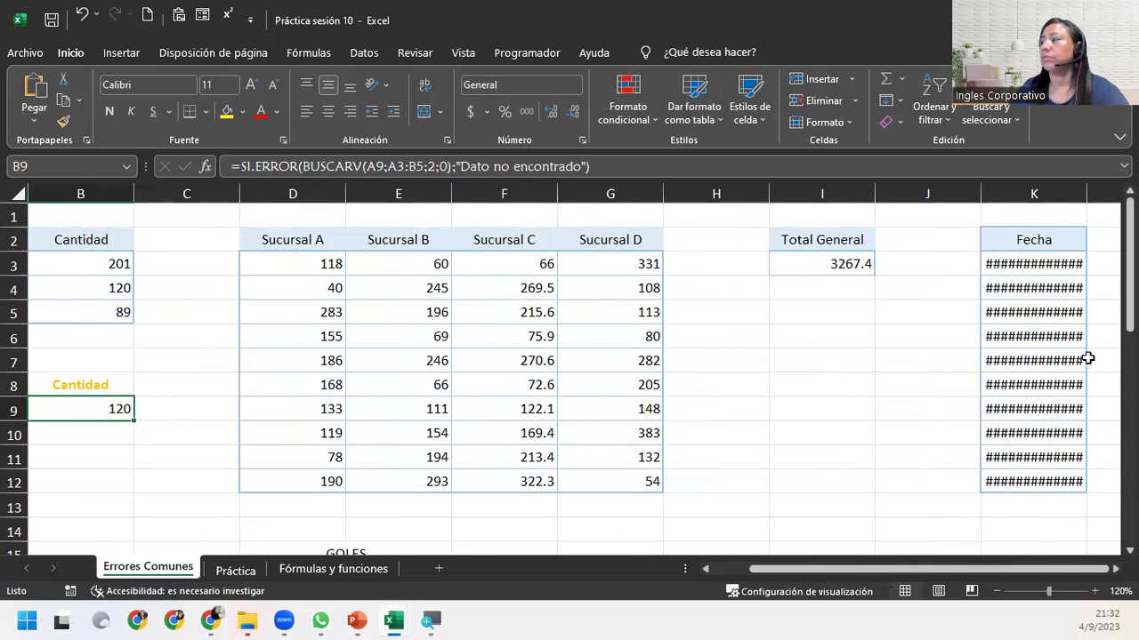
pyautogui.doubleClick(850, 263)
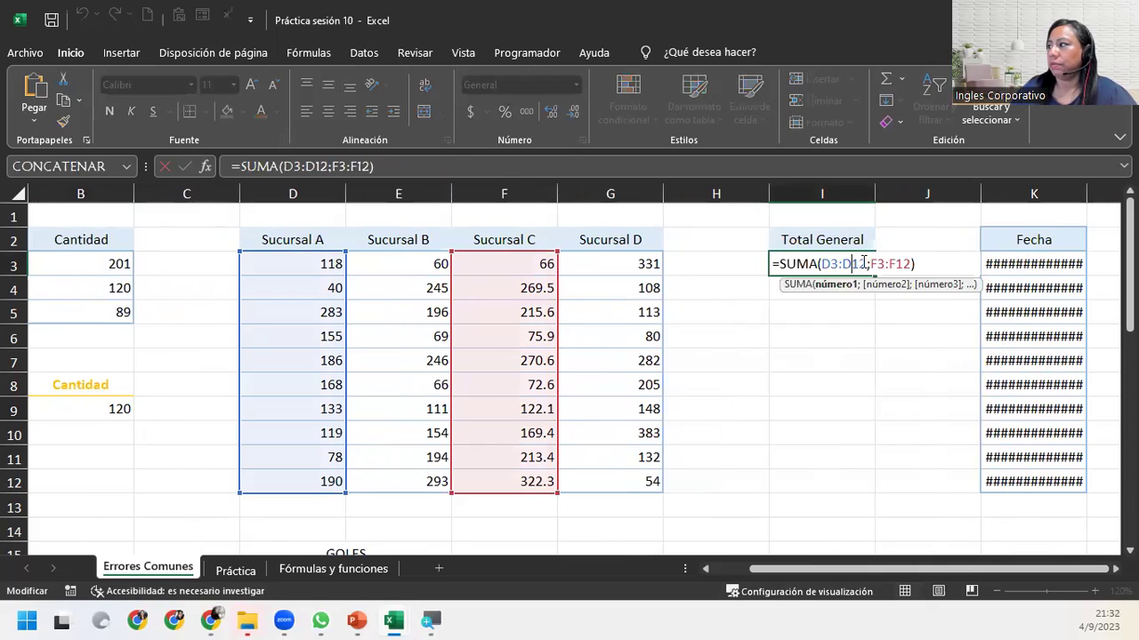
pyautogui.click(920, 263)
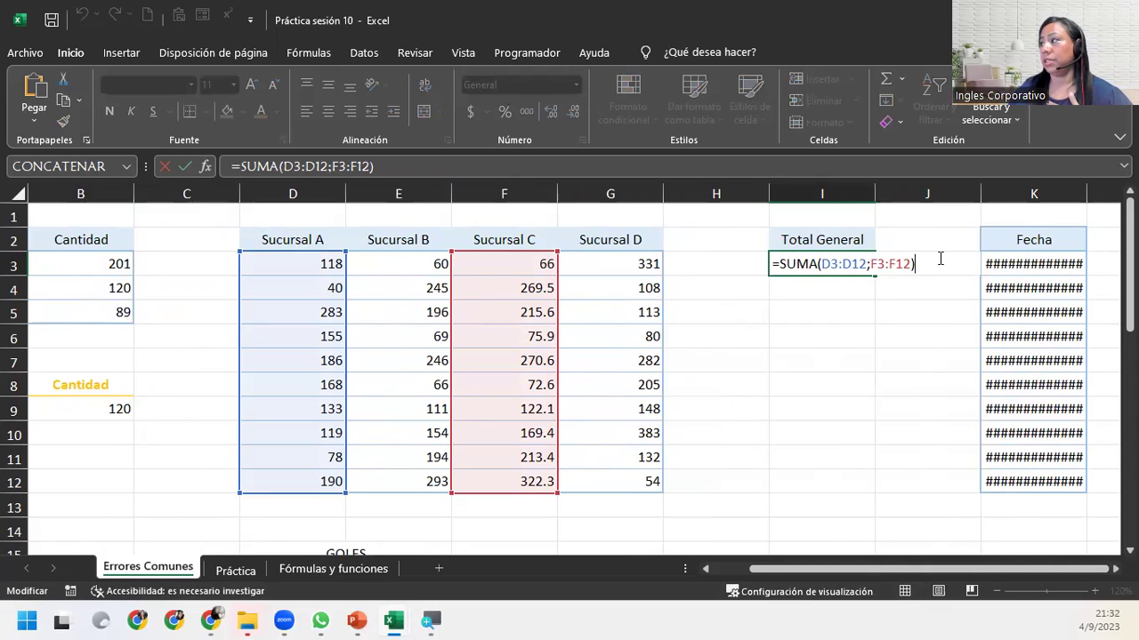
pyautogui.click(868, 263)
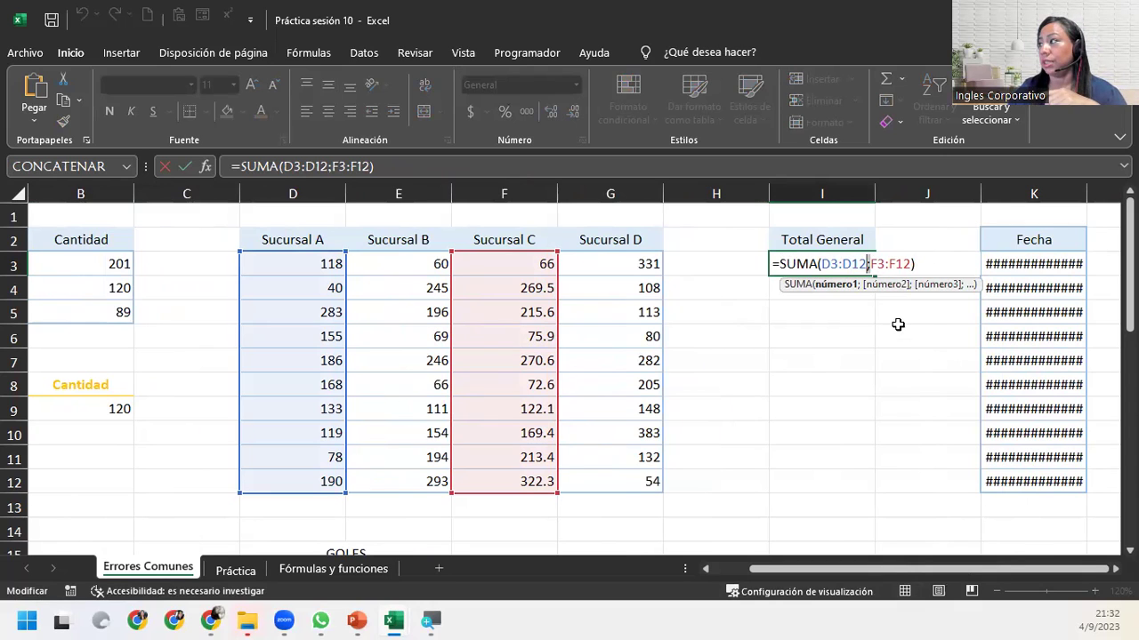
pyautogui.click(872, 263)
pyautogui.click(923, 263)
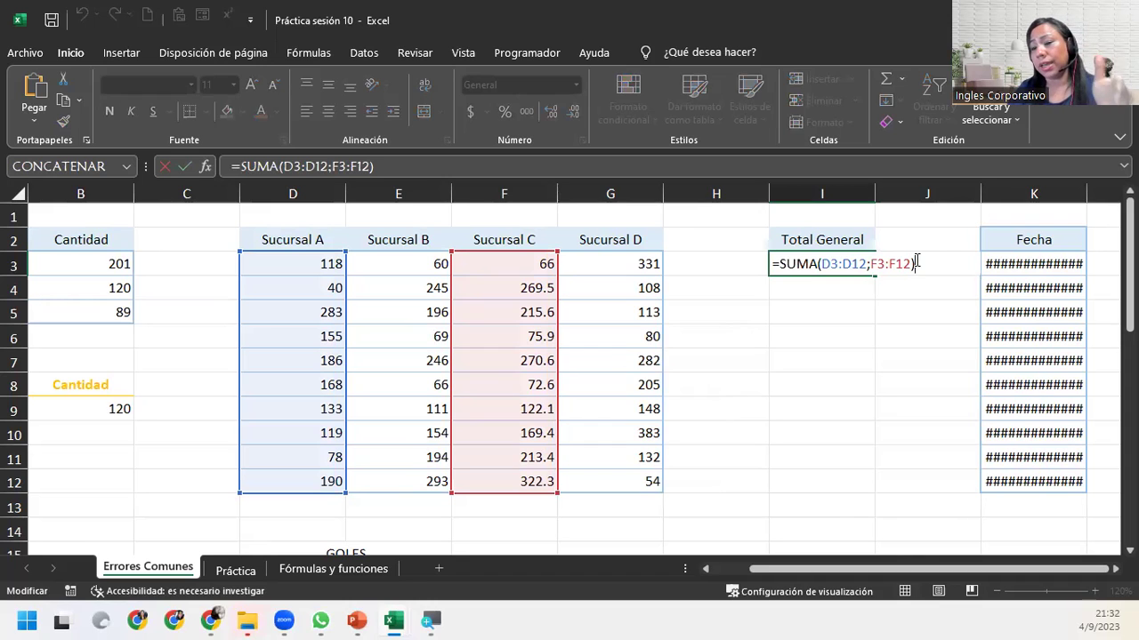
pyautogui.press('Return')
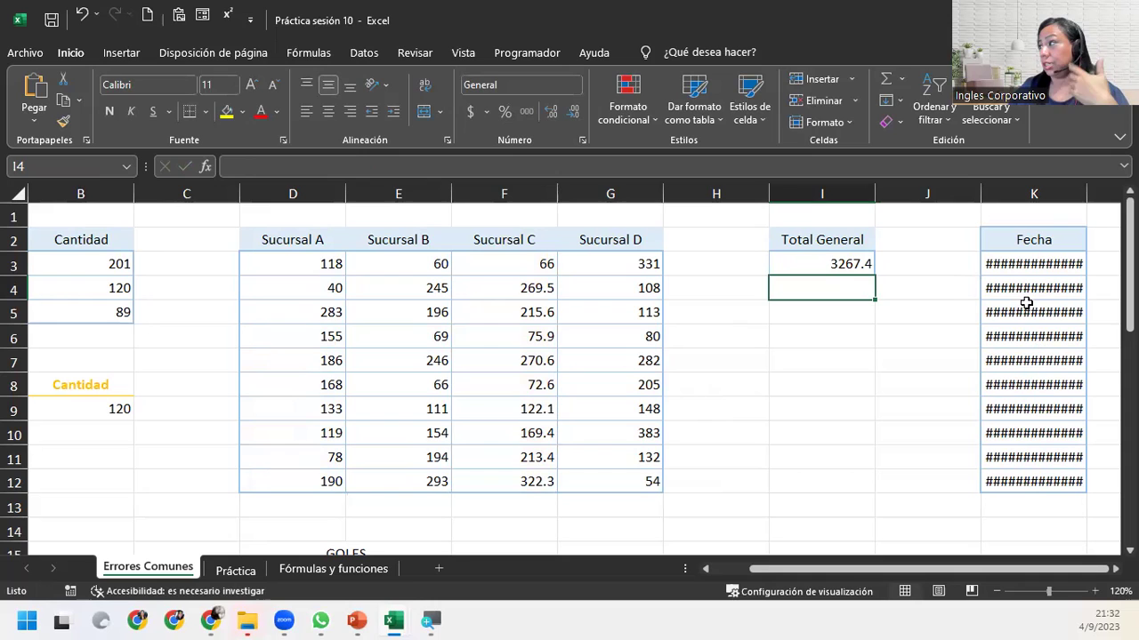
# - Recheck the argument separator in I3's formula and highlight the Sucursal C data it refers to, F2:F12
pyautogui.doubleClick(838, 264)
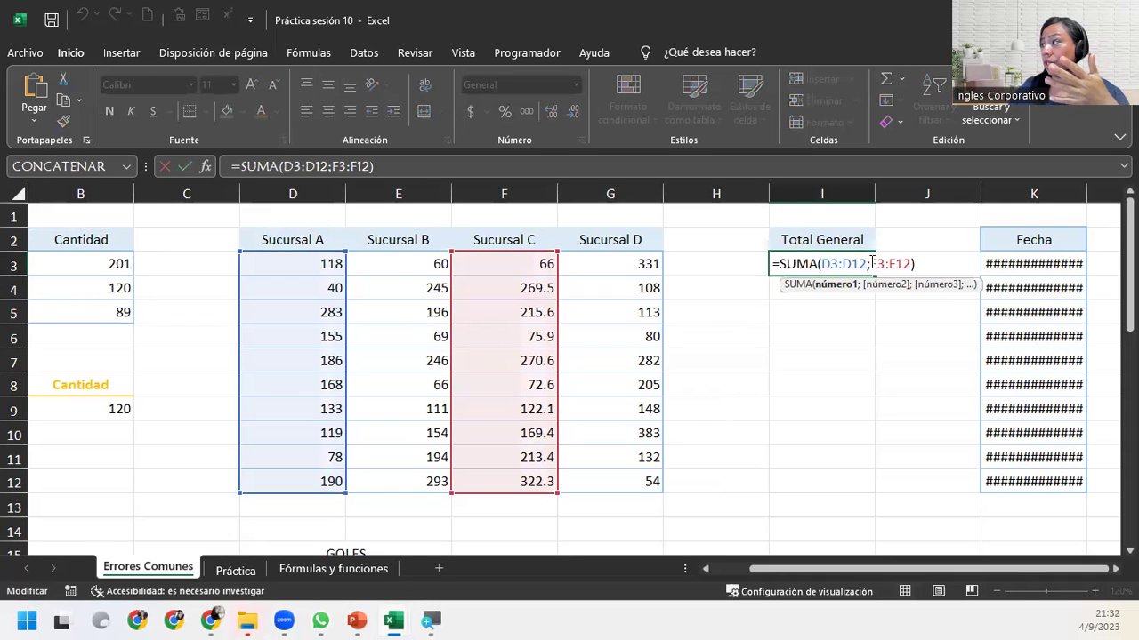
pyautogui.click(874, 263)
pyautogui.click(925, 264)
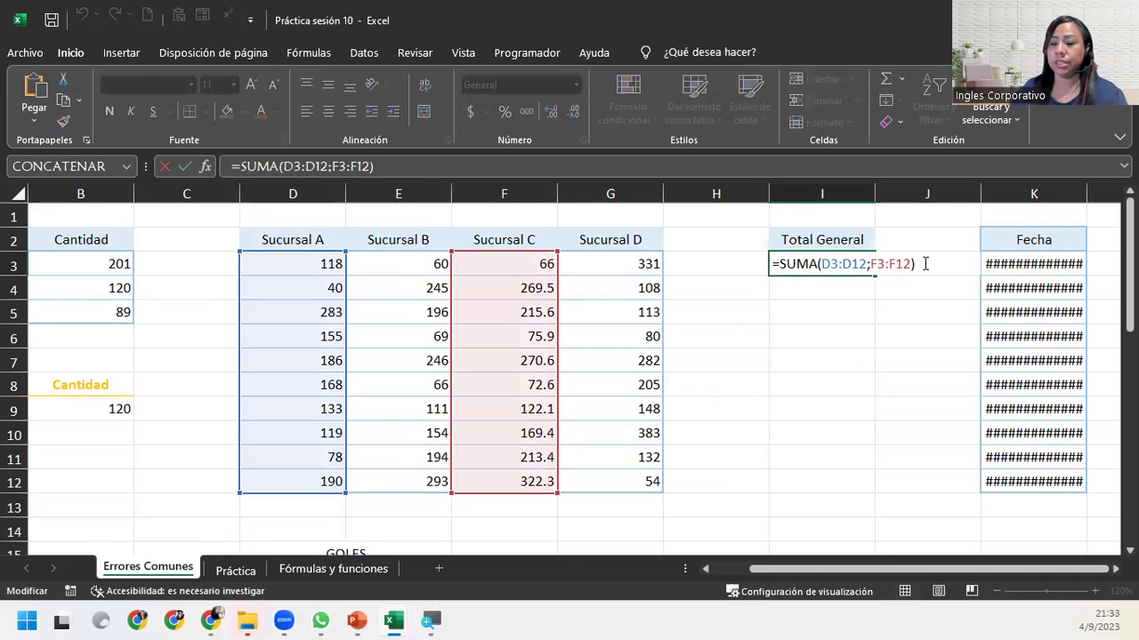
pyautogui.press('Return')
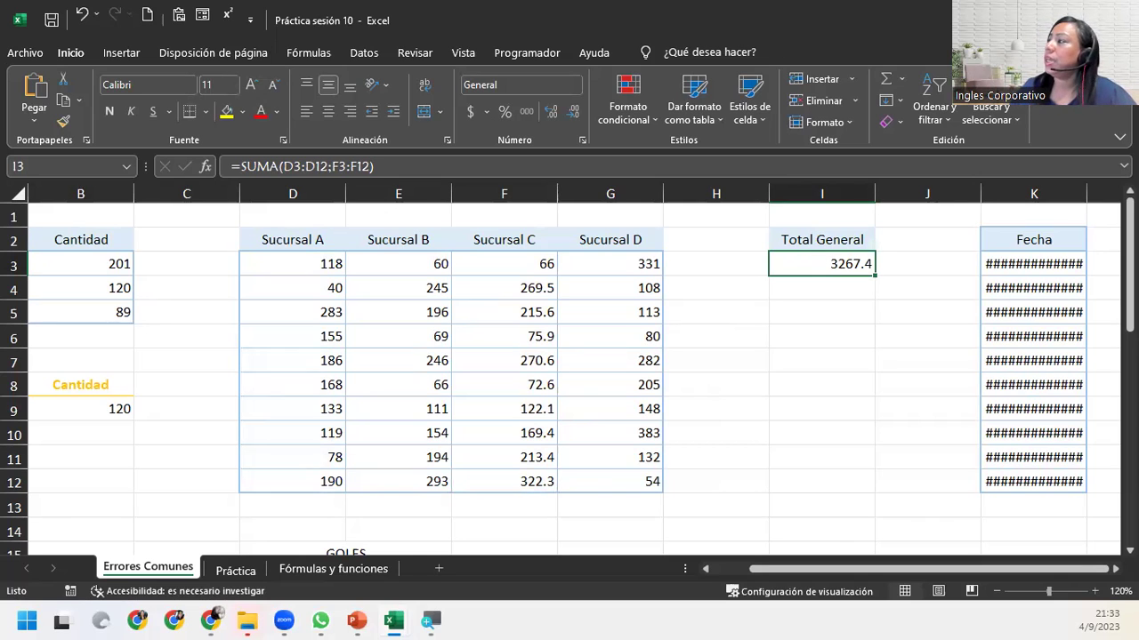
pyautogui.doubleClick(840, 263)
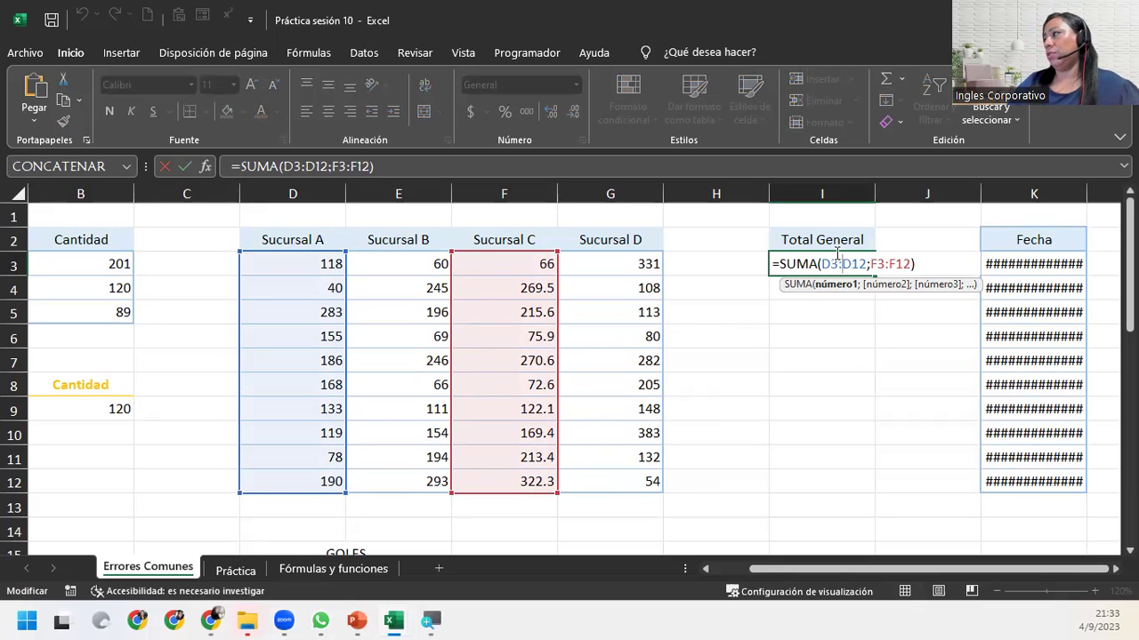
pyautogui.click(941, 263)
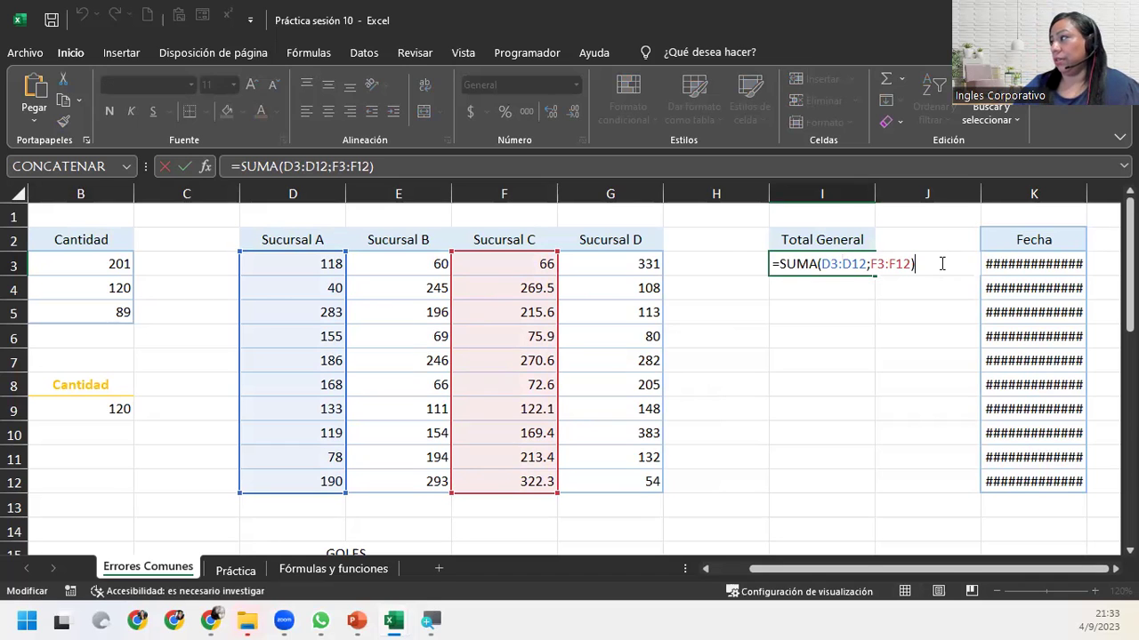
pyautogui.press('Return')
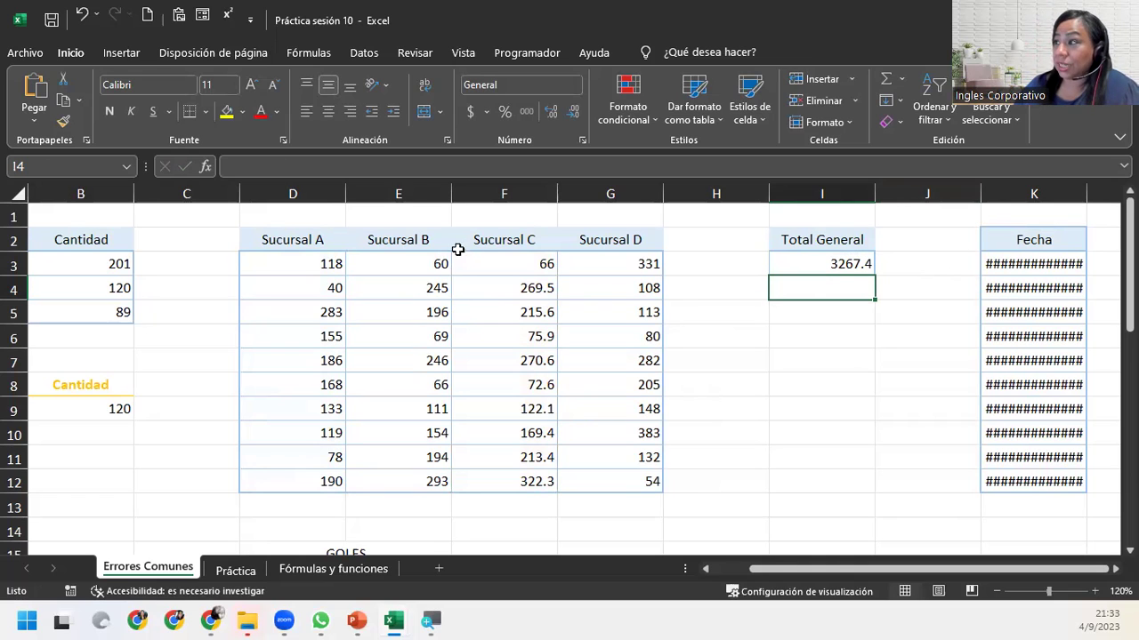
pyautogui.moveTo(481, 240); pyautogui.dragTo(509, 481)
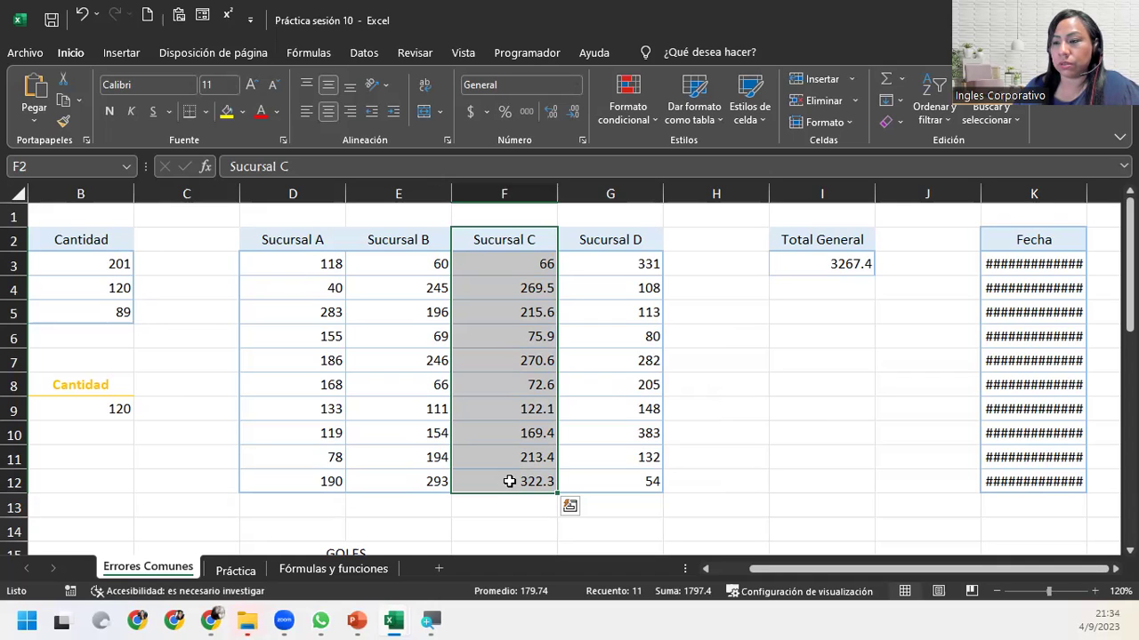
# - Examine the BUSCARV arguments inside B9's SI.ERROR formula, from the lookup value to the match type
pyautogui.click(706, 568)
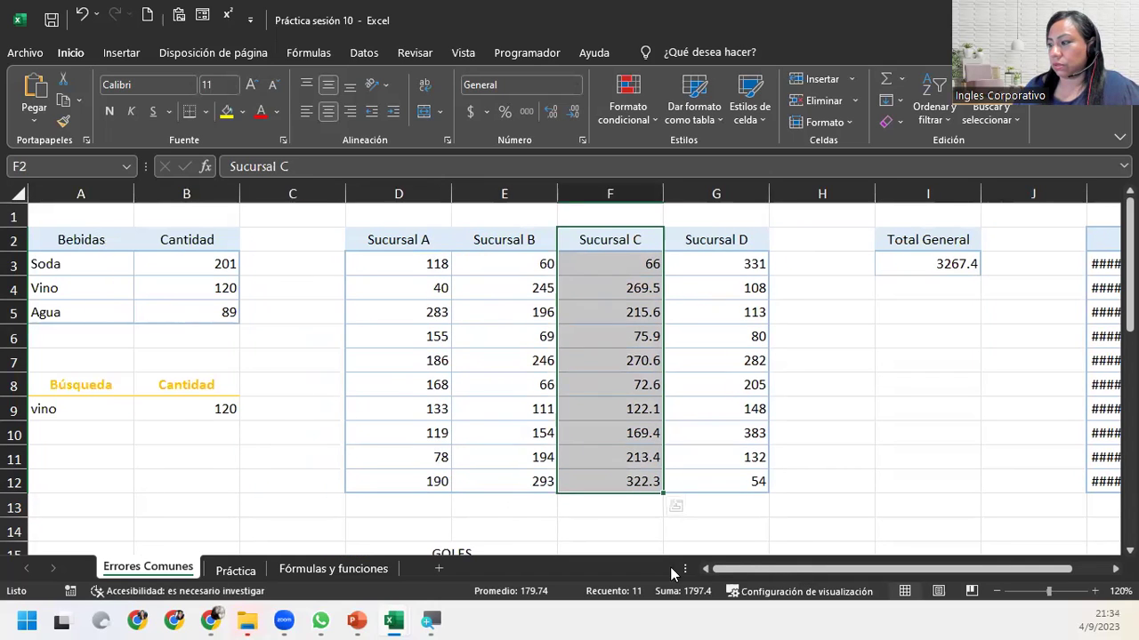
pyautogui.click(186, 409)
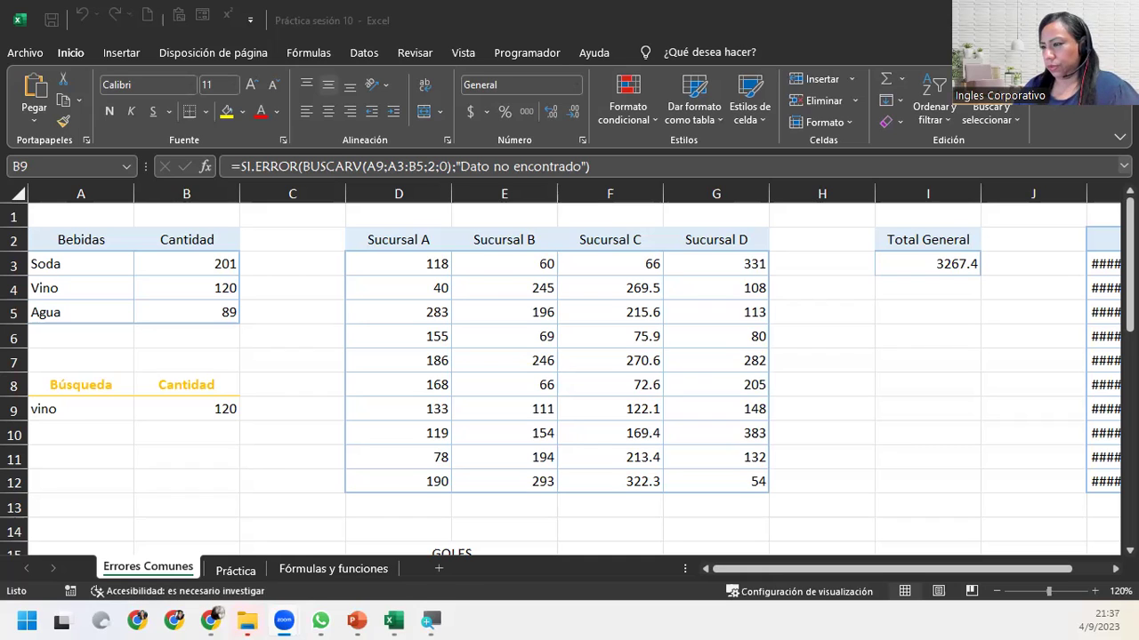
pyautogui.click(220, 406)
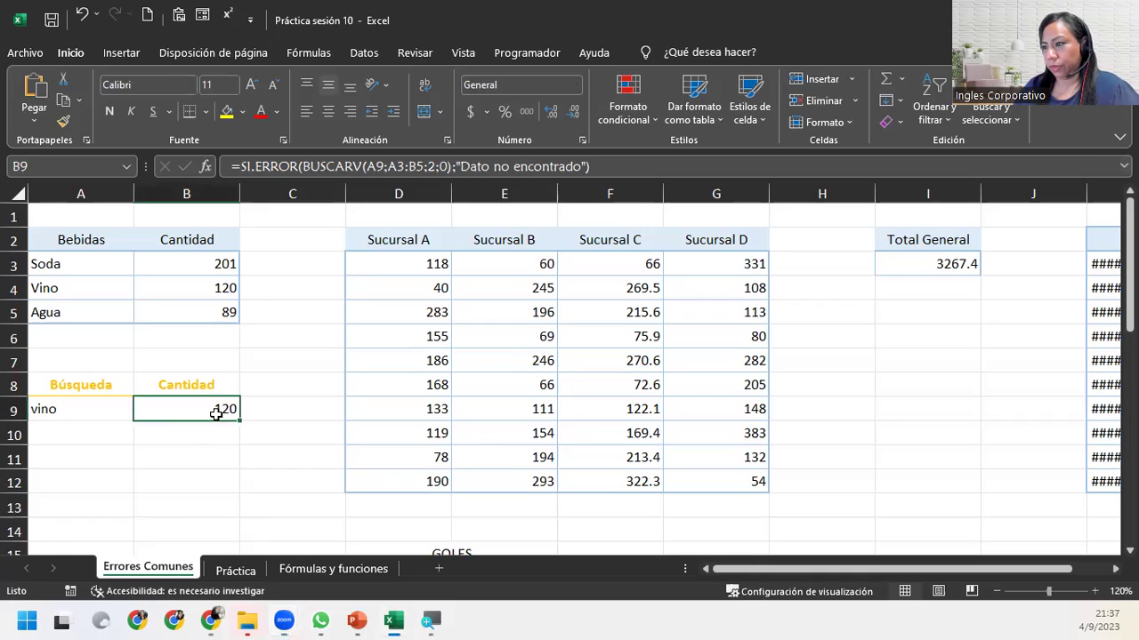
pyautogui.doubleClick(215, 405)
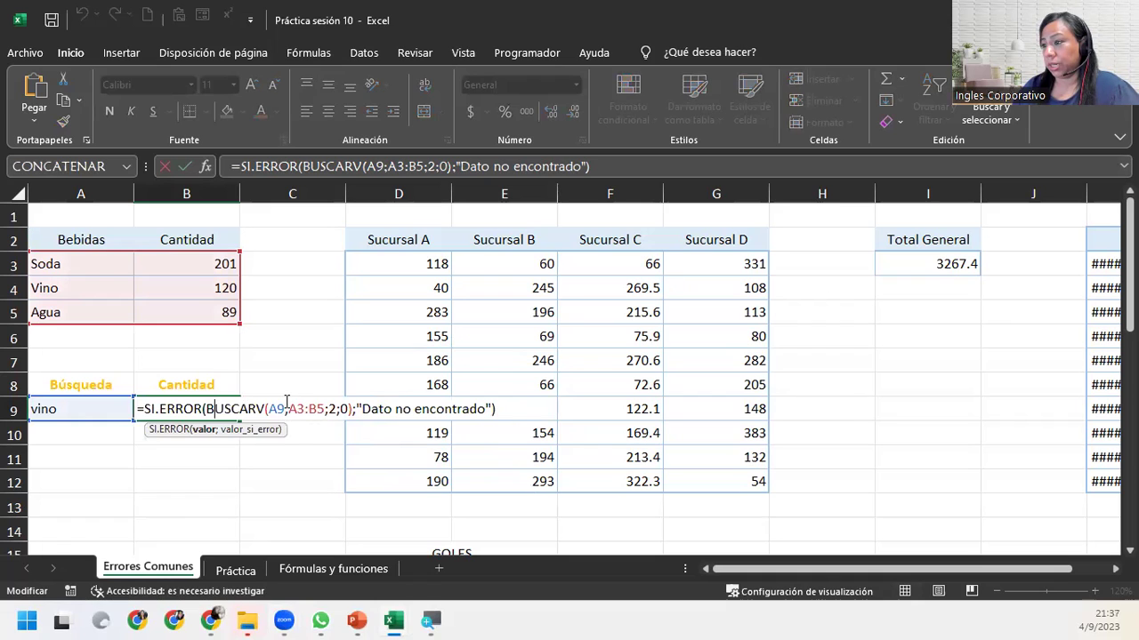
pyautogui.click(286, 409)
pyautogui.click(288, 410)
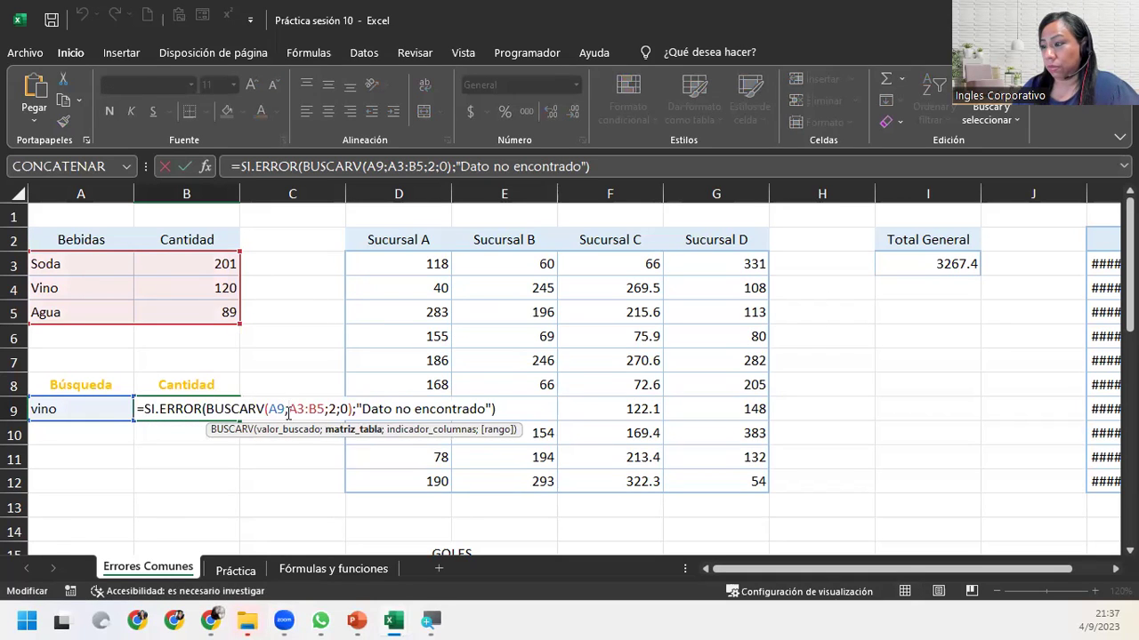
pyautogui.click(285, 409)
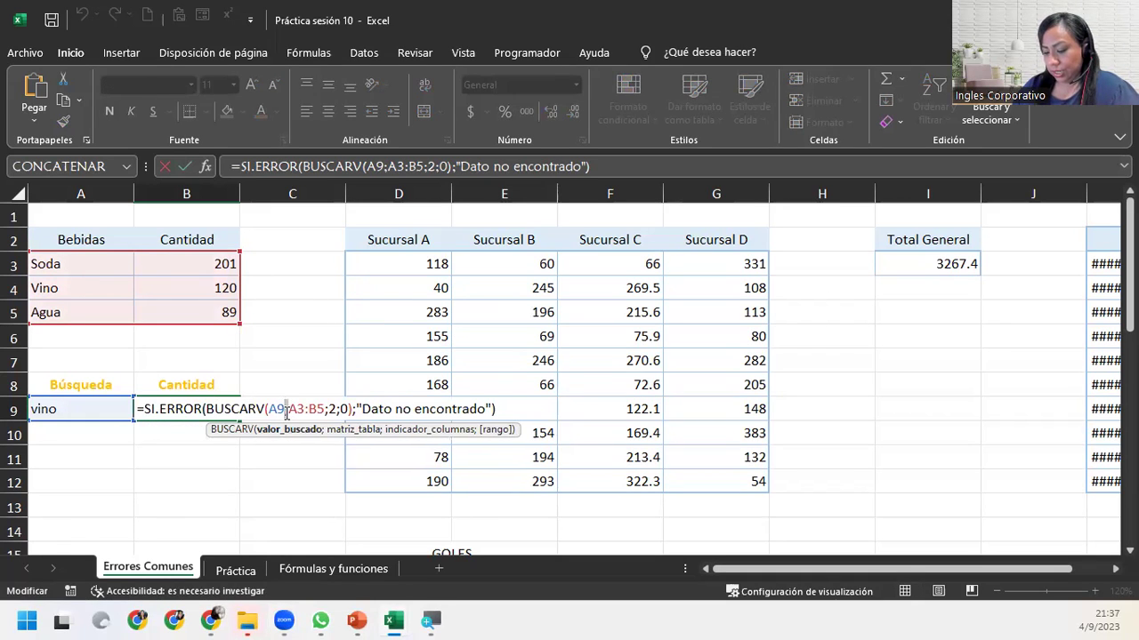
pyautogui.click(327, 409)
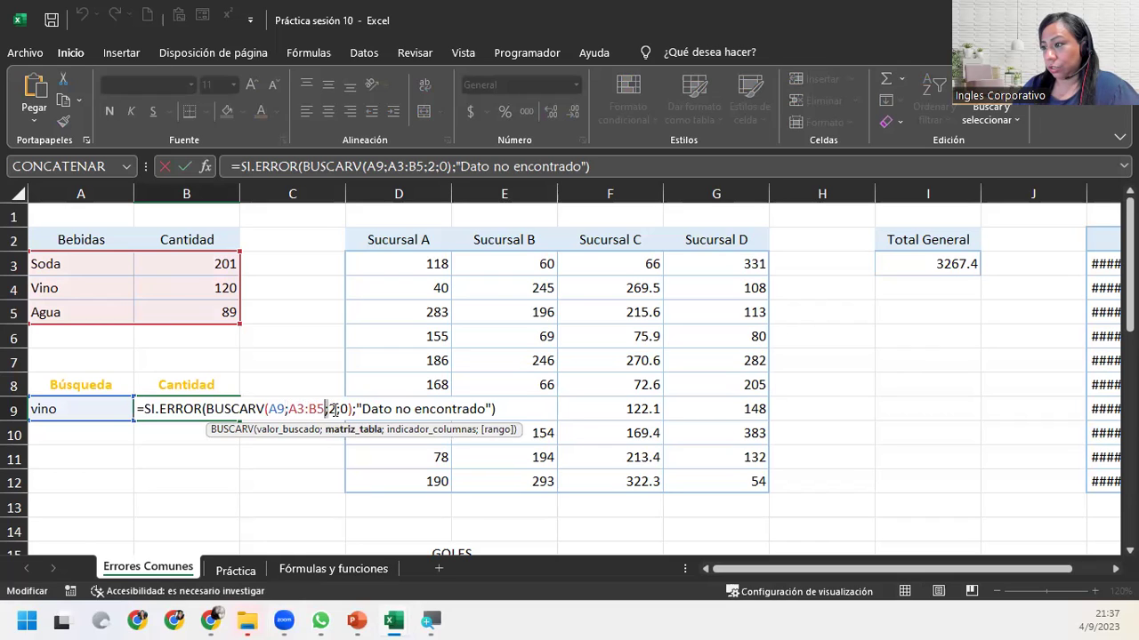
pyautogui.click(336, 409)
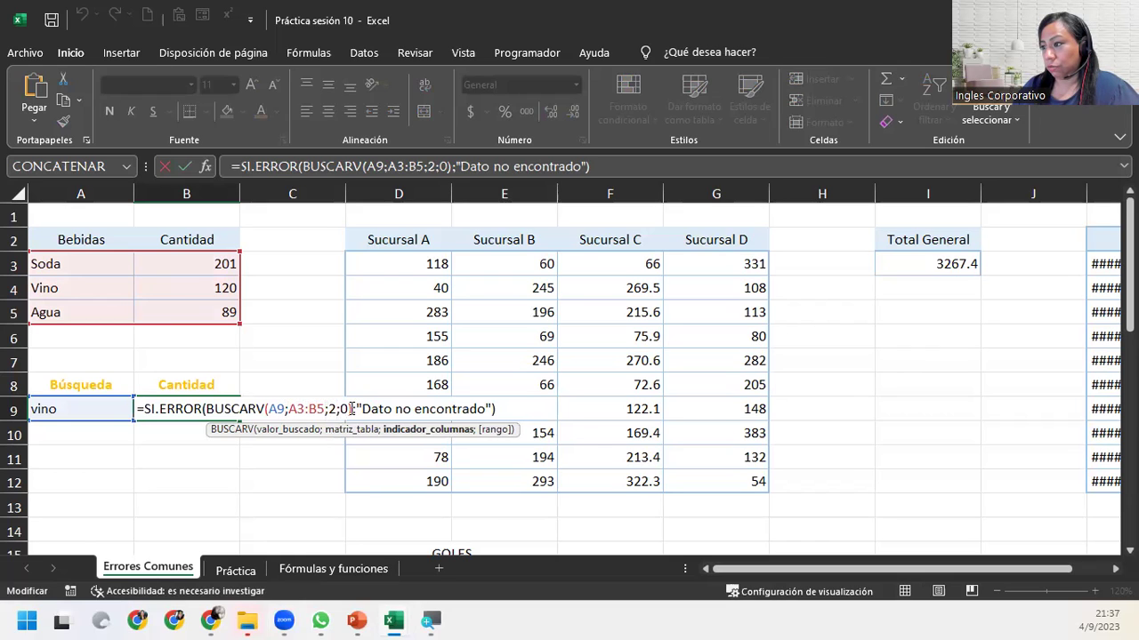
pyautogui.click(352, 409)
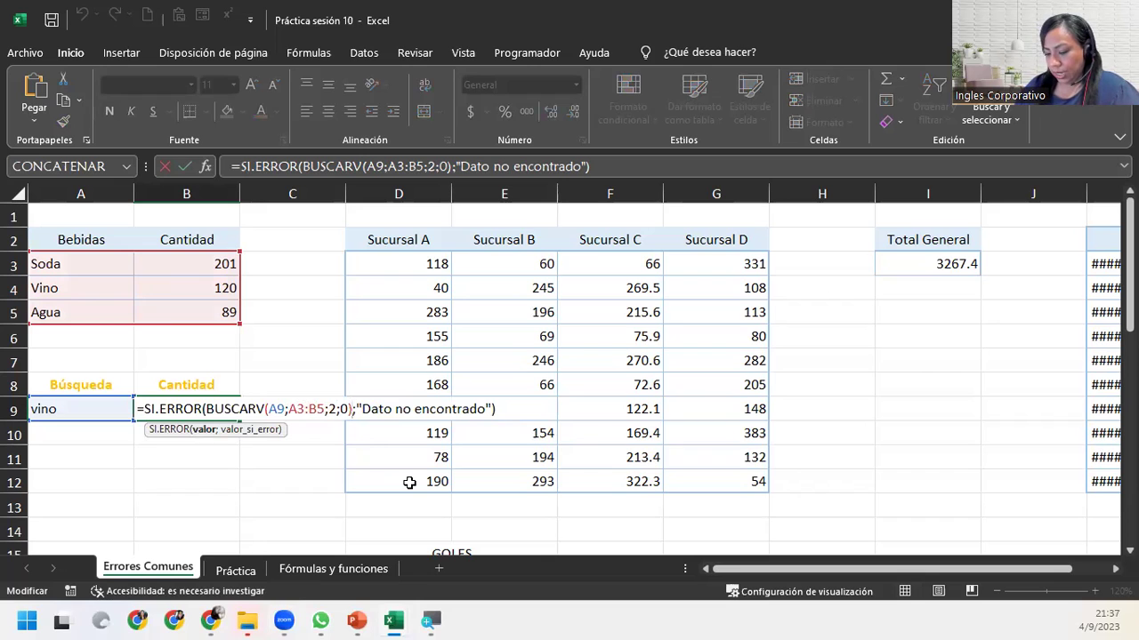
pyautogui.click(316, 409)
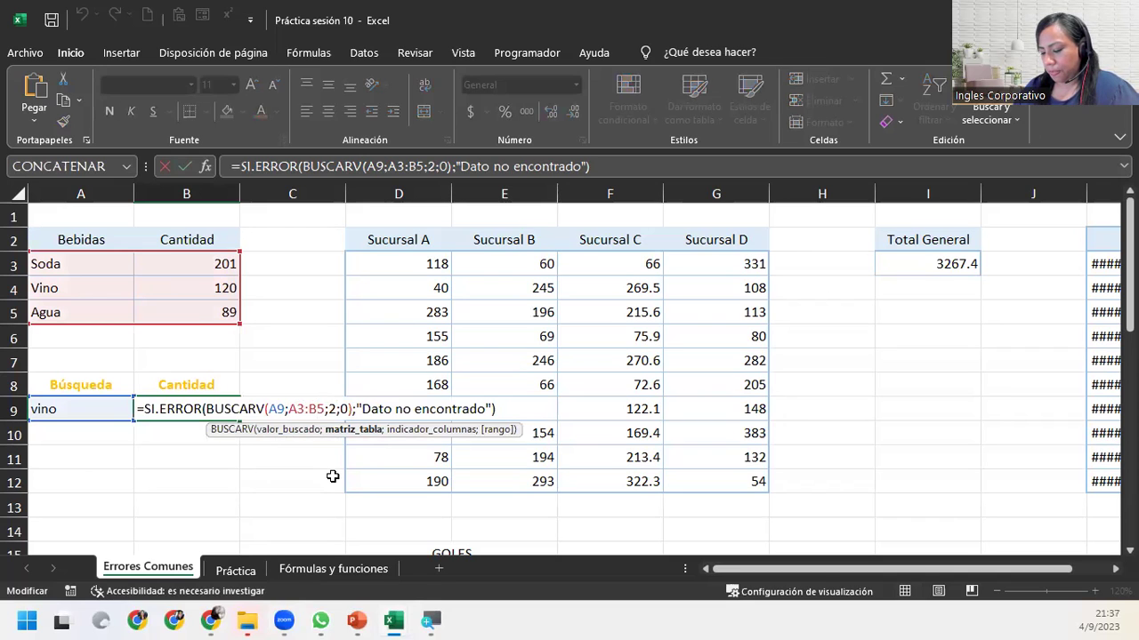
# - Review B9's formula from the lookup value back to the SI.ERROR function name, keeping the formula as it is
pyautogui.click(285, 410)
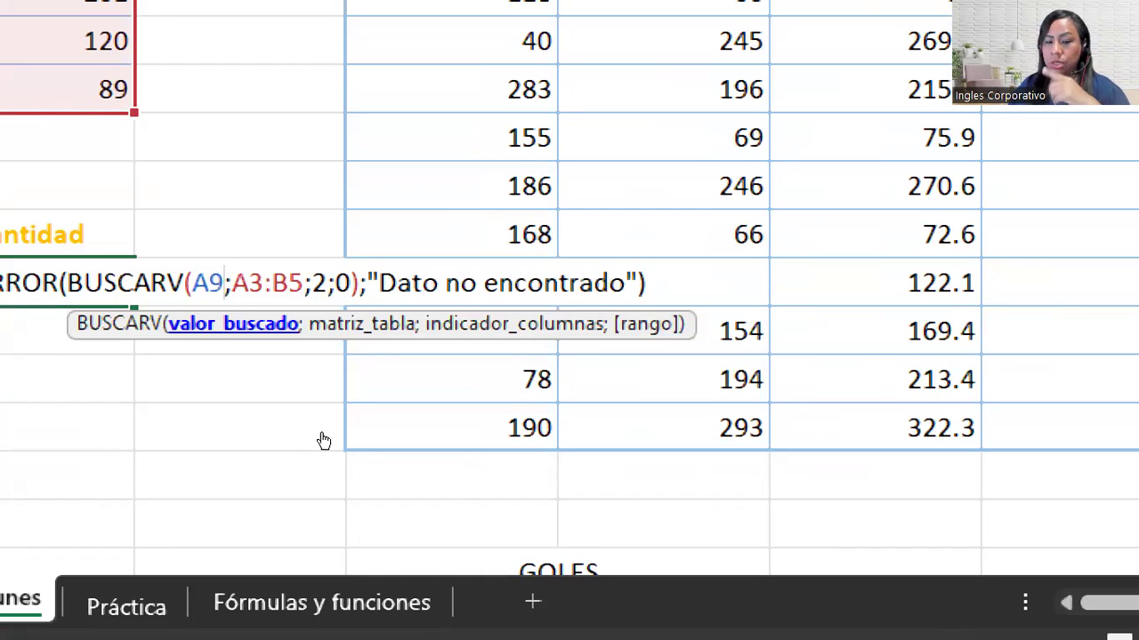
pyautogui.press('Right')
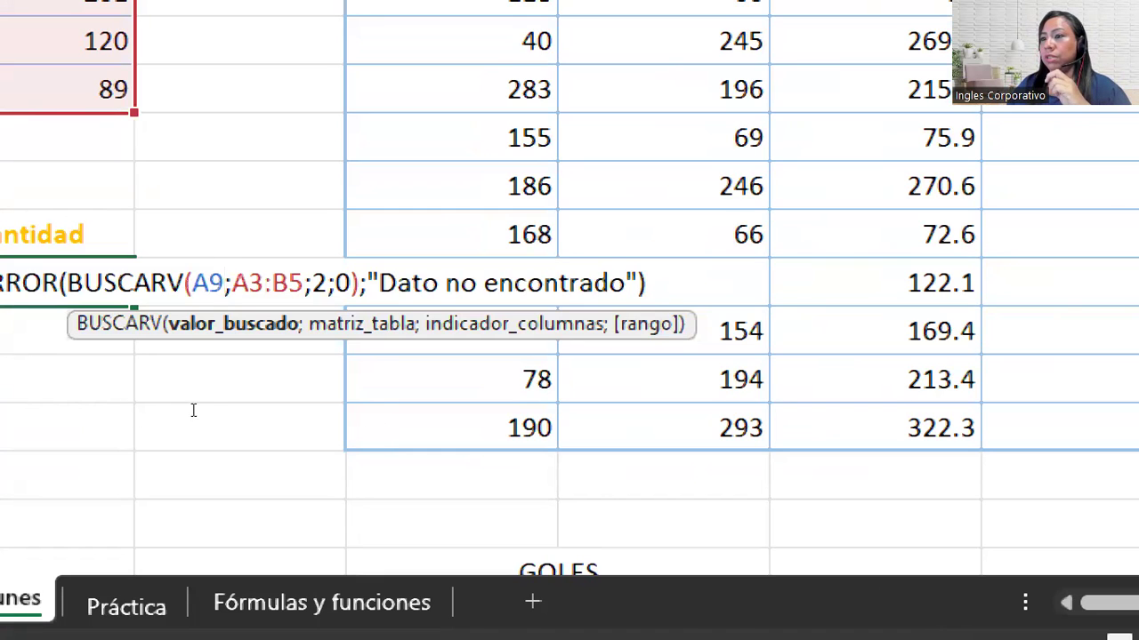
pyautogui.press('Left')
pyautogui.press('Left')
pyautogui.press('Left')
pyautogui.press('Left')
pyautogui.press('Left')
pyautogui.press('Left')
pyautogui.press('Left')
pyautogui.press('Left')
pyautogui.press('Left')
pyautogui.press('Left')
pyautogui.press('Left')
pyautogui.press('Left')
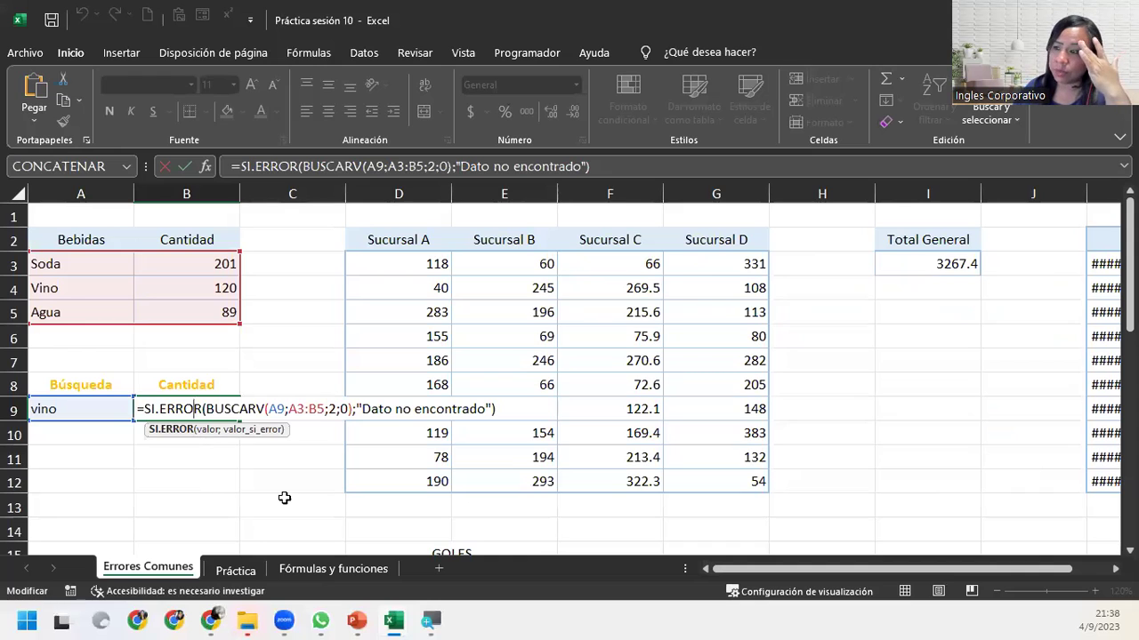
pyautogui.click(506, 408)
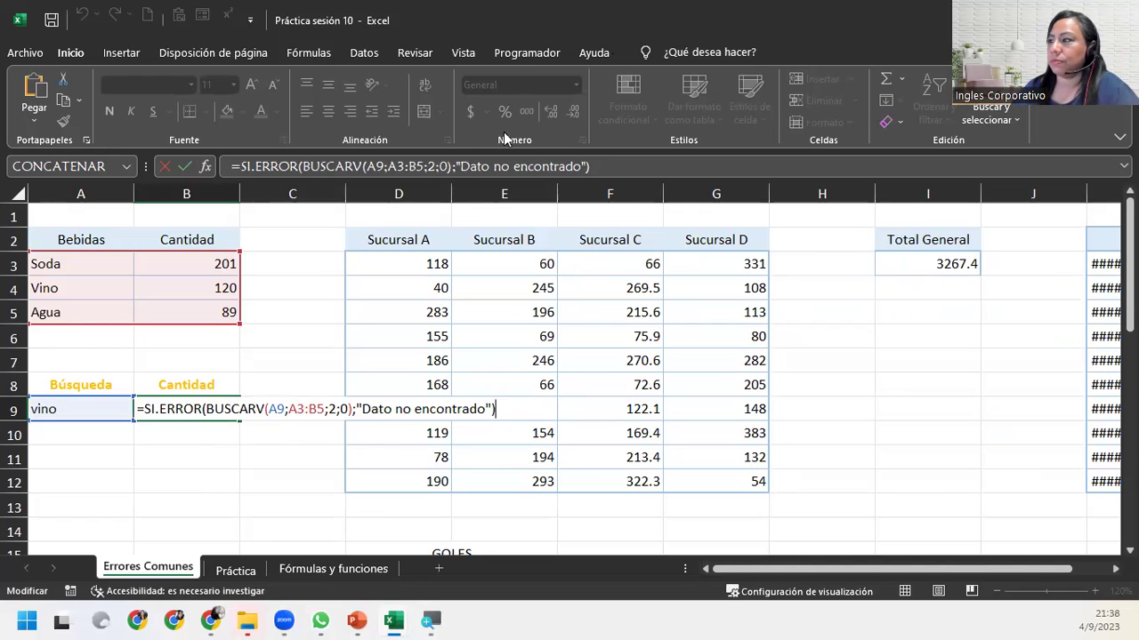
pyautogui.hotkey('ctrl', 'Return')
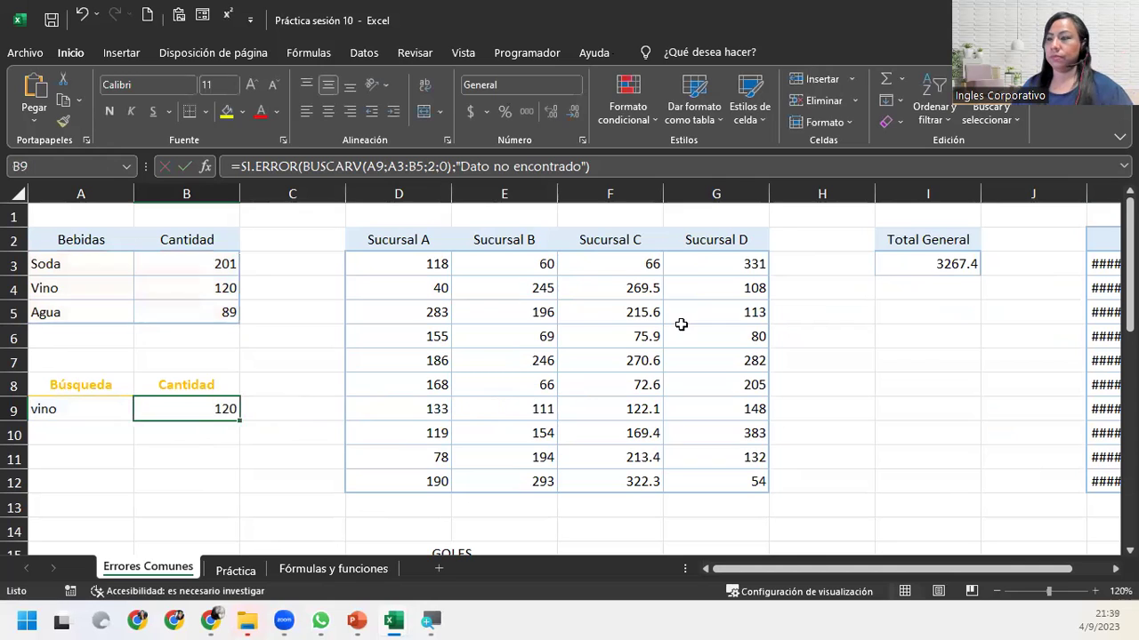
# - Delete the Sucursal C cells F2:F12 and shift the remaining cells left
pyautogui.click(609, 314)
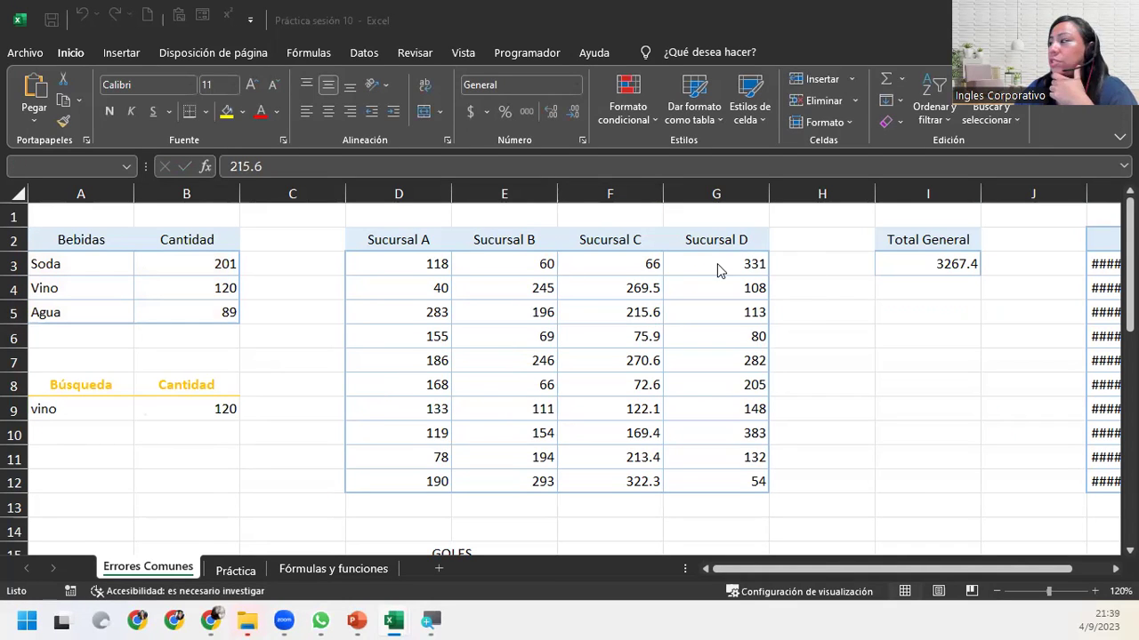
pyautogui.click(614, 238)
pyautogui.moveTo(614, 239); pyautogui.dragTo(623, 487)
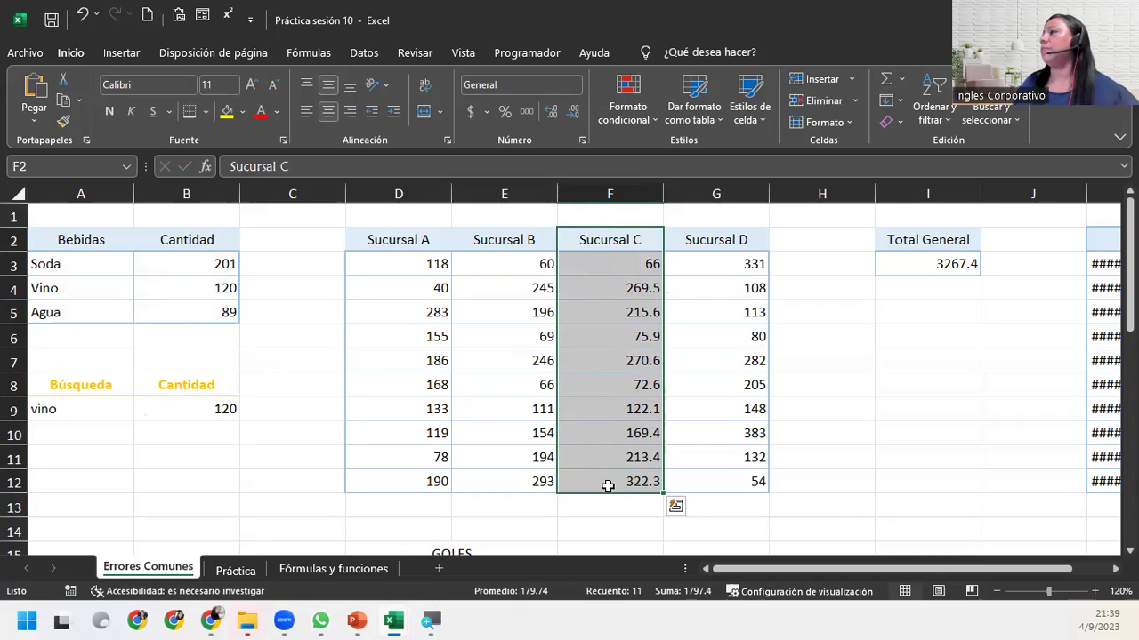
pyautogui.rightClick(608, 269)
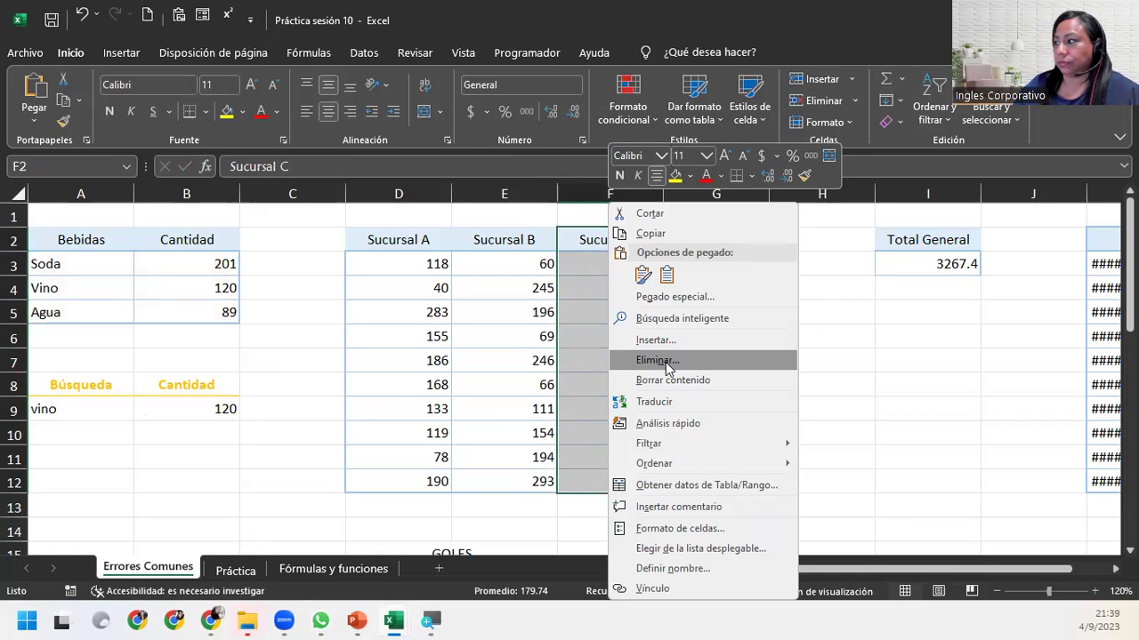
pyautogui.click(658, 361)
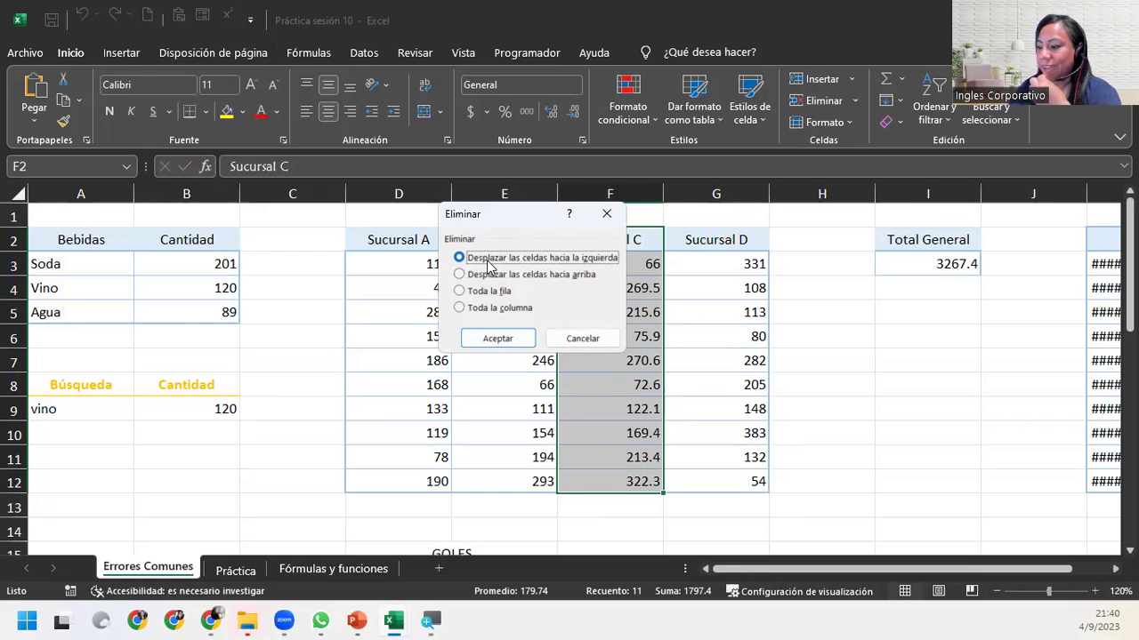
pyautogui.click(490, 343)
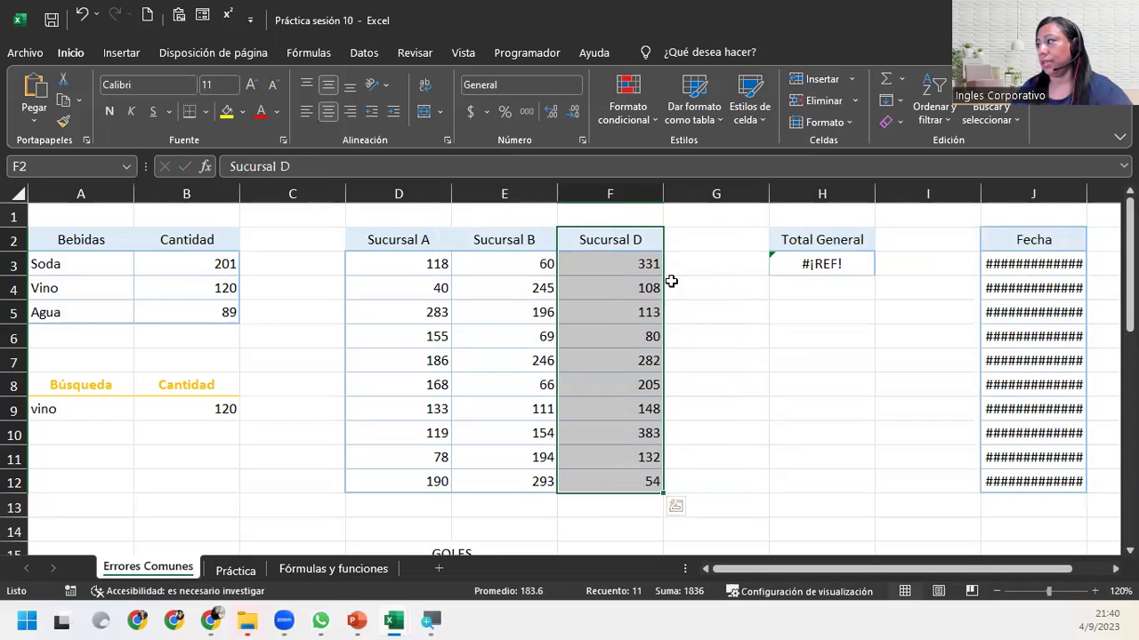
# - Inspect the broken second argument in the Total General formula in H3 and undo the deletion of the Sucursal C cells
pyautogui.click(841, 262)
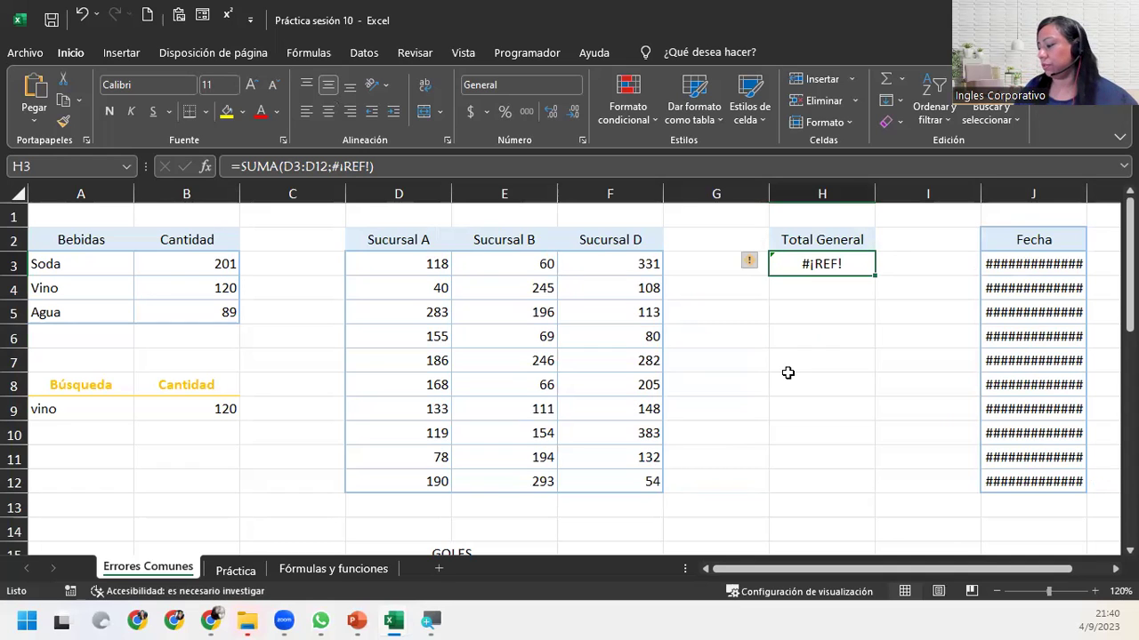
pyautogui.doubleClick(861, 264)
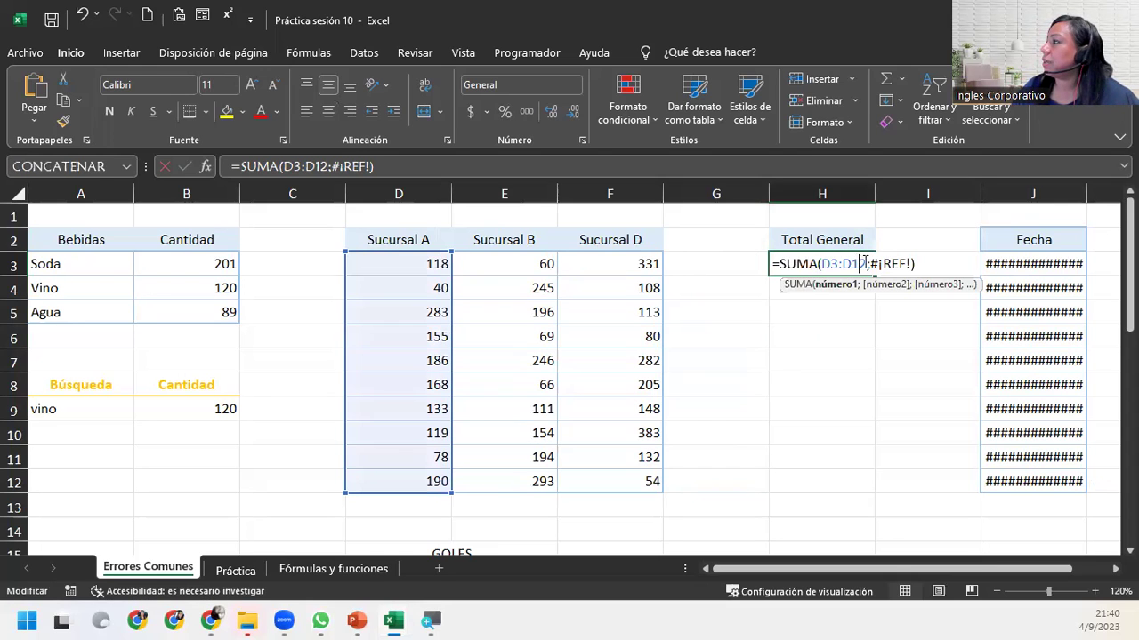
pyautogui.click(912, 263)
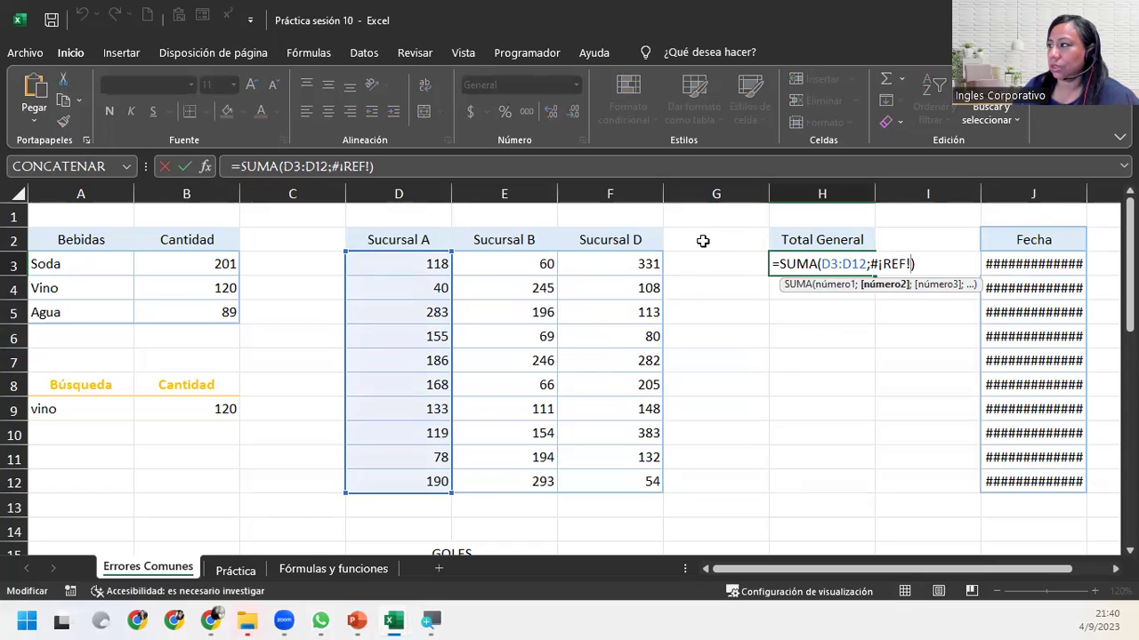
pyautogui.click(948, 267)
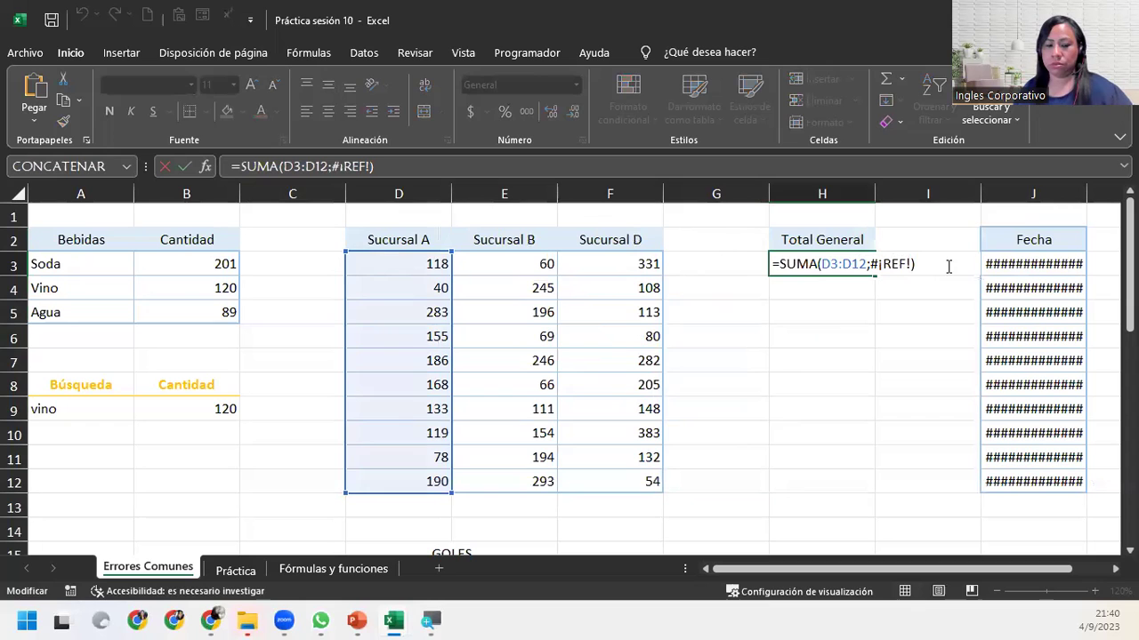
pyautogui.press('Escape')
pyautogui.hotkey('ctrl', 'z')
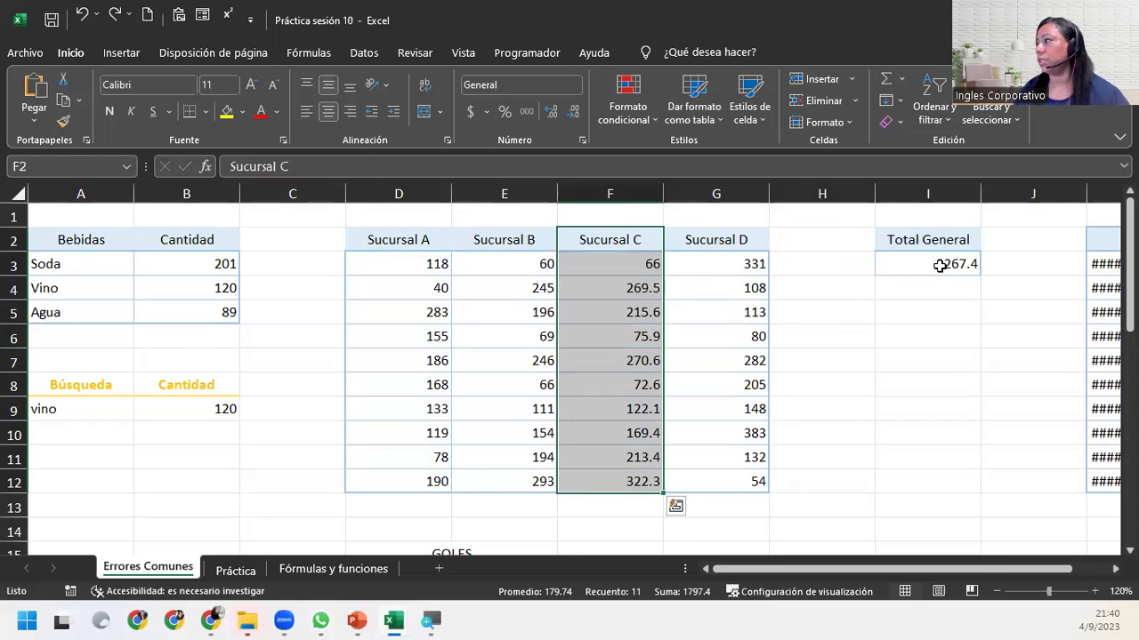
# - Review the two SUMA arguments in Total General cell I3, D3:D12 and F3:F12, keeping the formula as it is
pyautogui.doubleClick(948, 265)
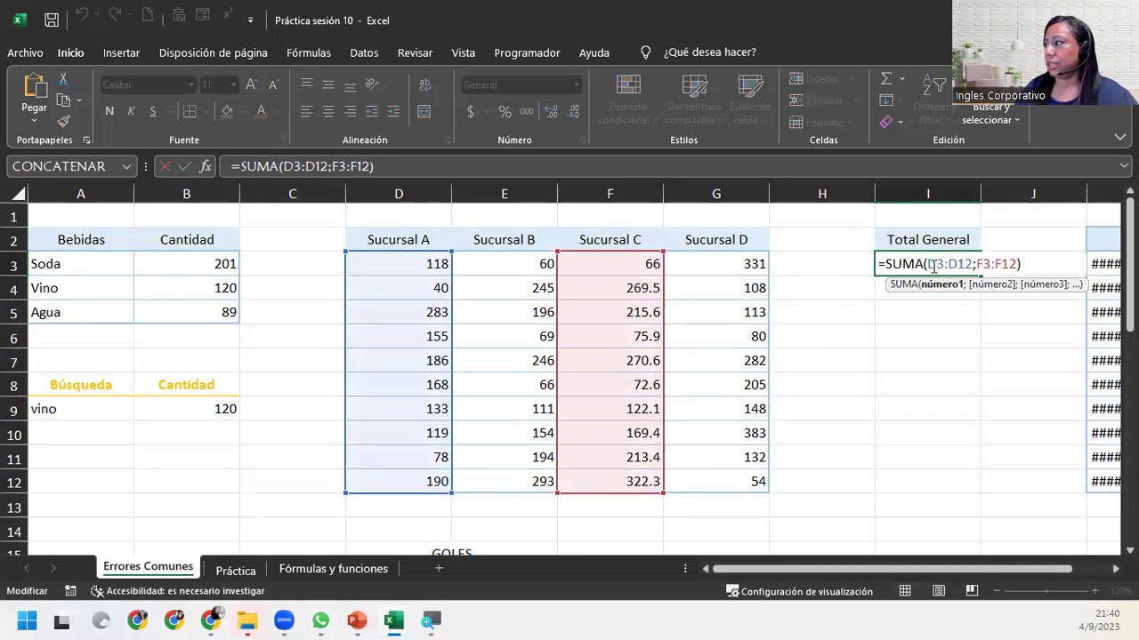
pyautogui.click(957, 285)
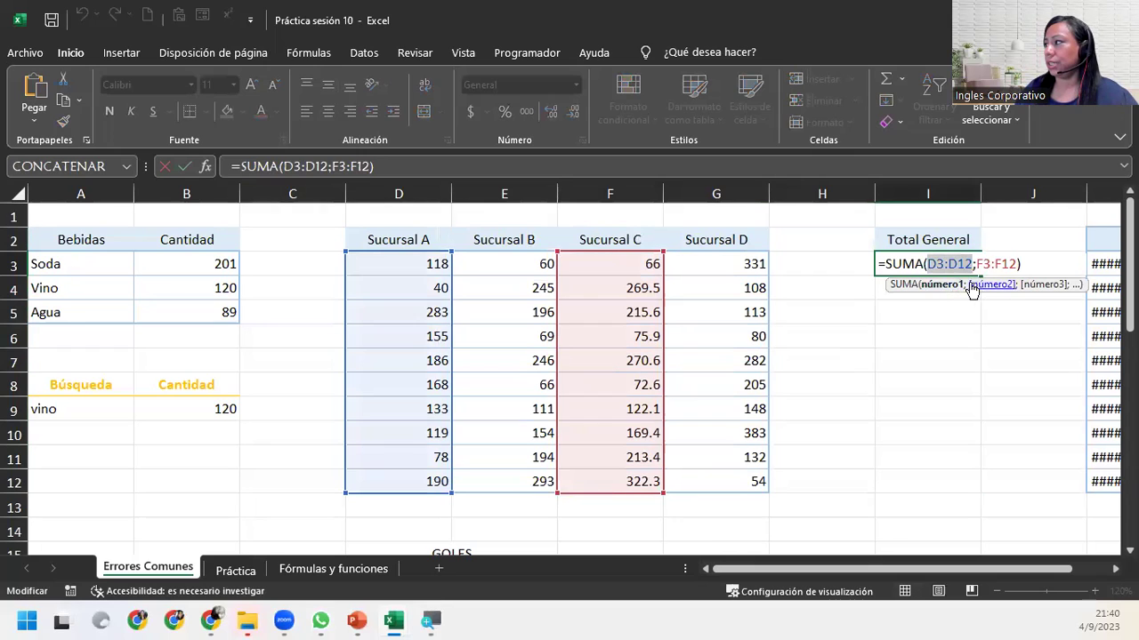
pyautogui.click(978, 285)
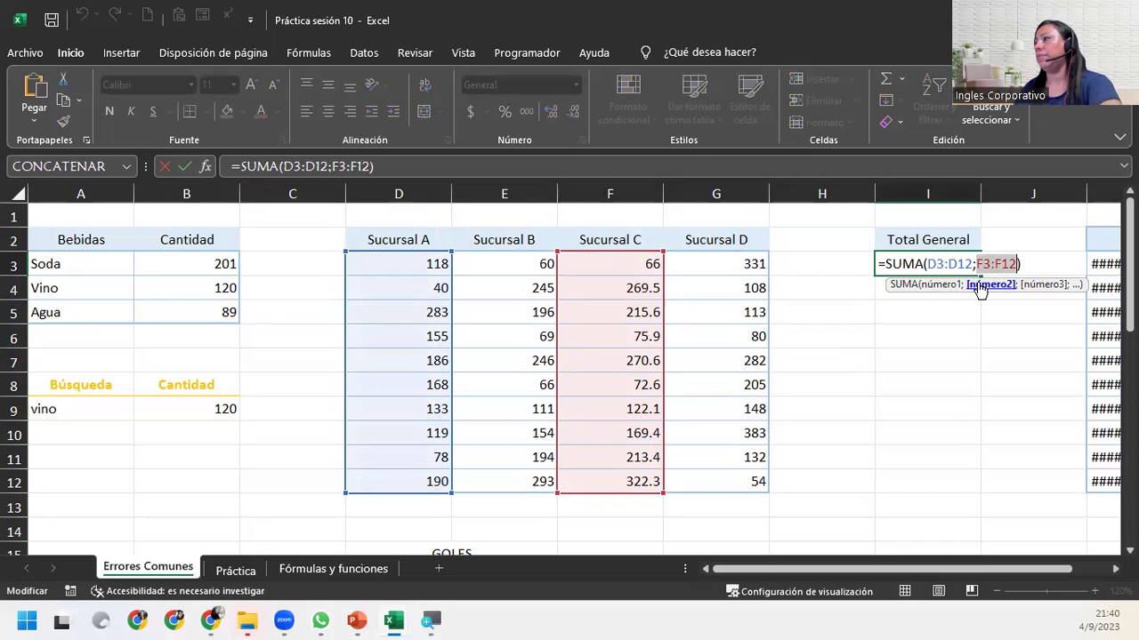
pyautogui.press('Return')
# - Delete the restored Sucursal C range F2:F12 again, shifting the remaining cells left
pyautogui.moveTo(592, 231); pyautogui.dragTo(618, 483)
pyautogui.rightClick(618, 483)
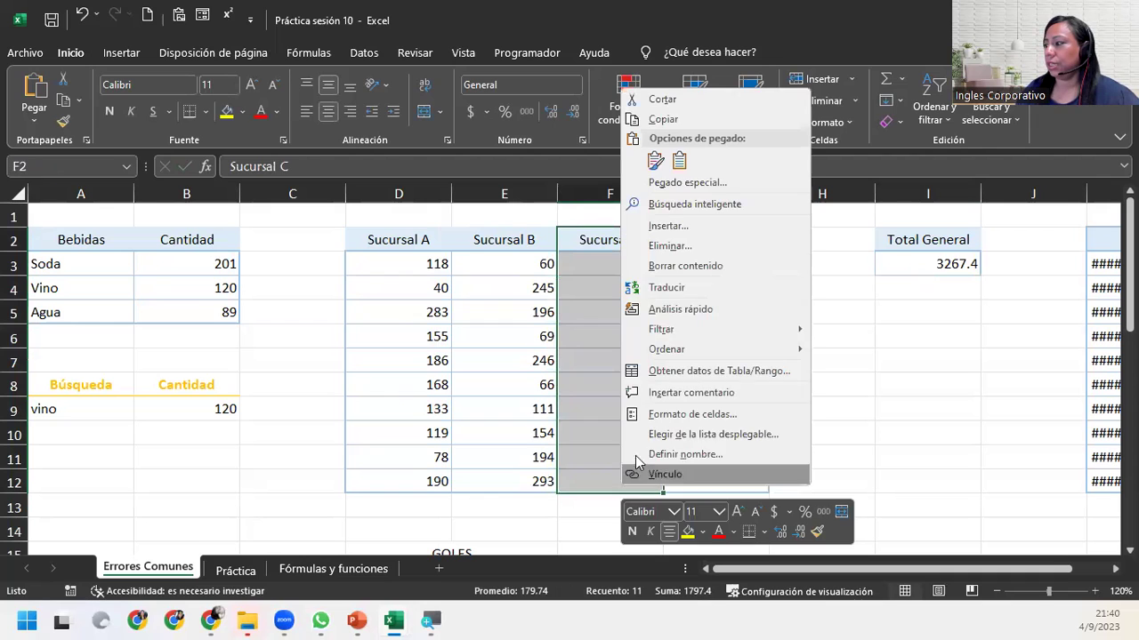
pyautogui.click(726, 244)
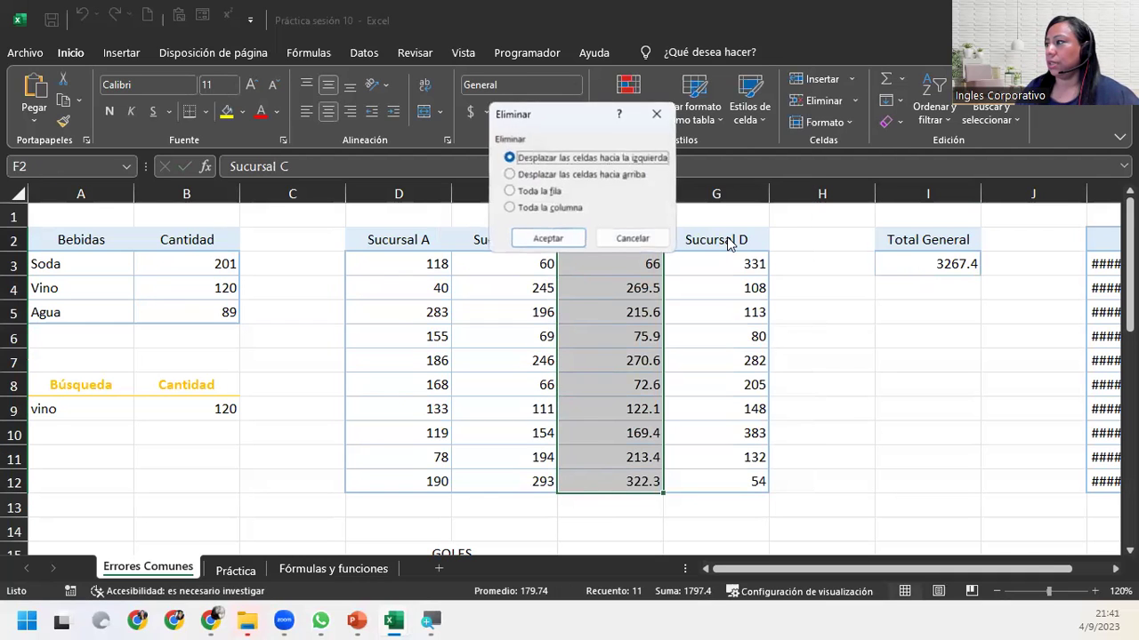
pyautogui.click(578, 240)
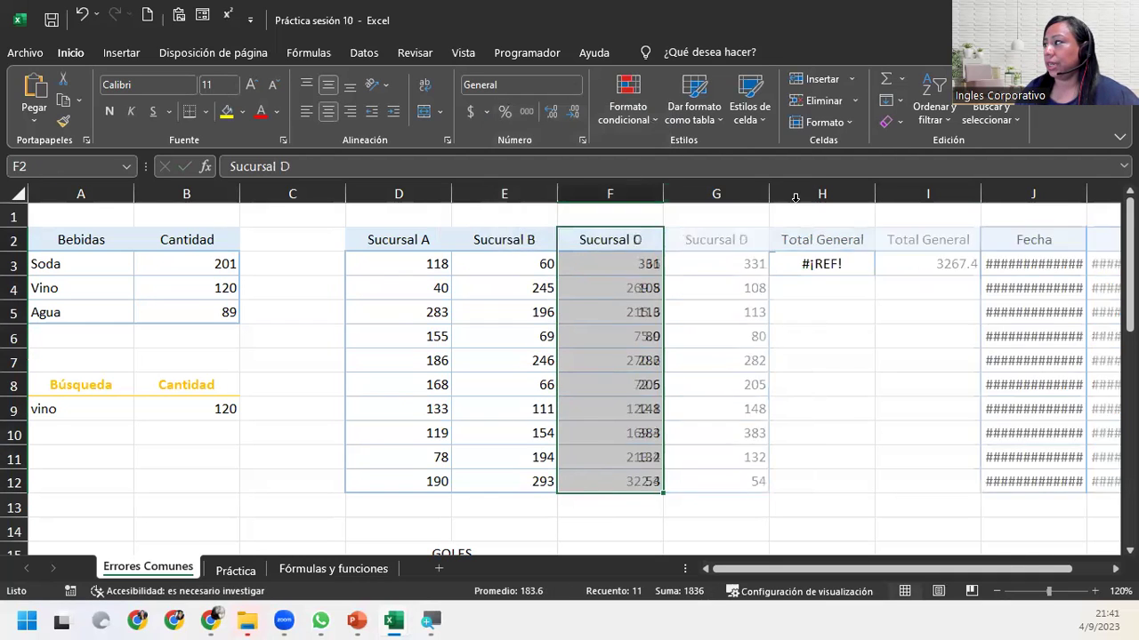
# - Replace the #¡REF! argument in H3's SUMA formula with the Sucursal D range F3:F12
pyautogui.click(810, 267)
pyautogui.doubleClick(810, 267)
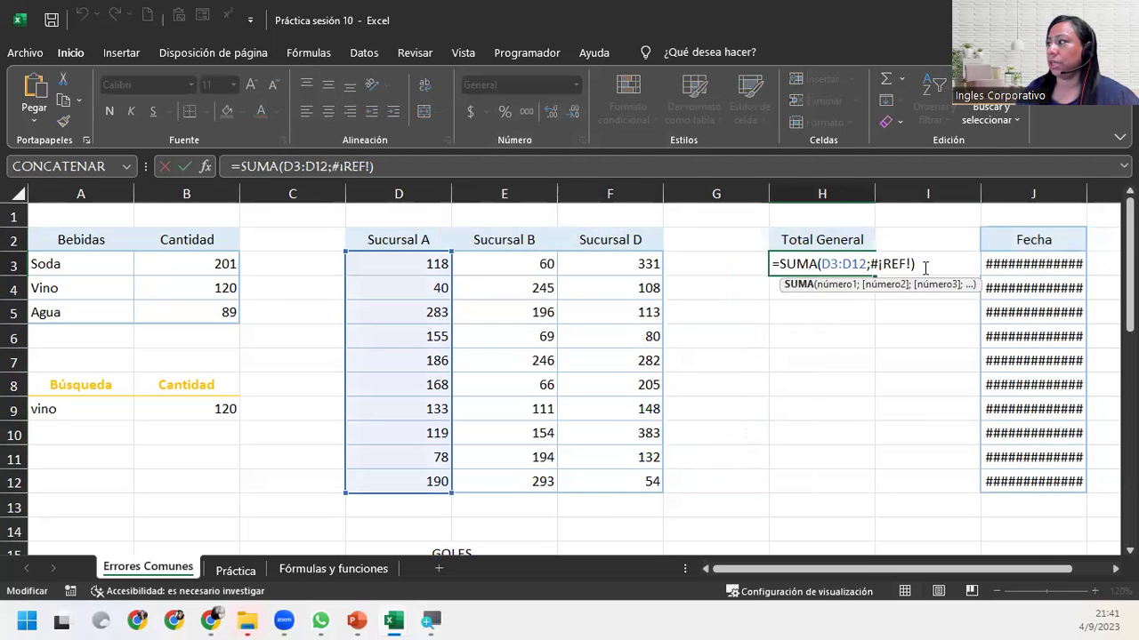
pyautogui.click(892, 264)
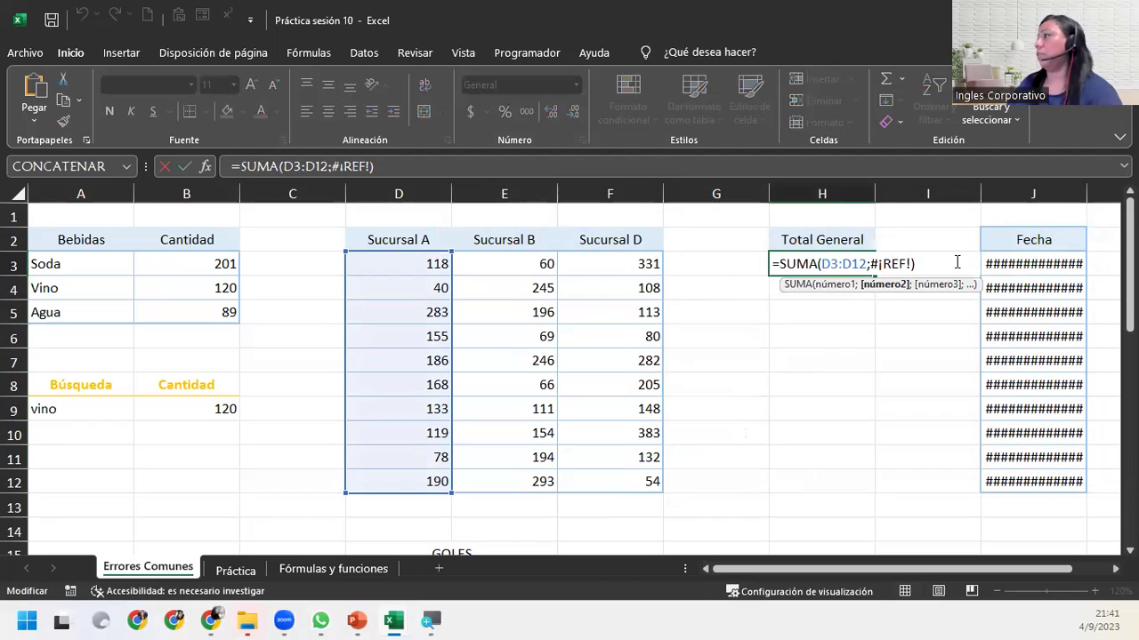
pyautogui.click(897, 286)
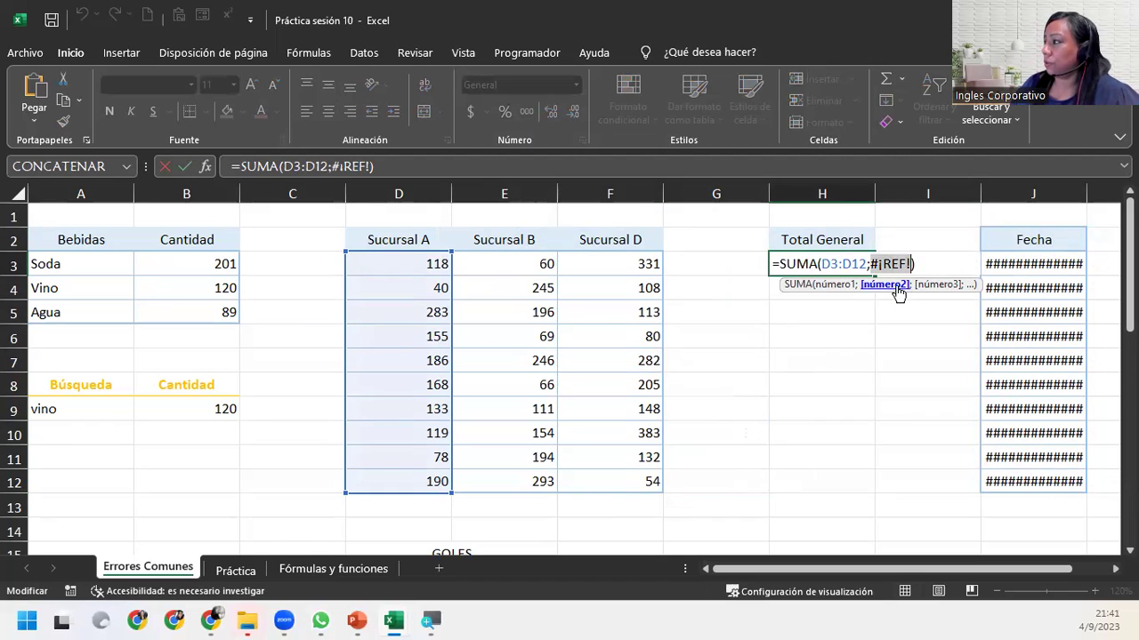
pyautogui.moveTo(587, 254); pyautogui.dragTo(615, 483)
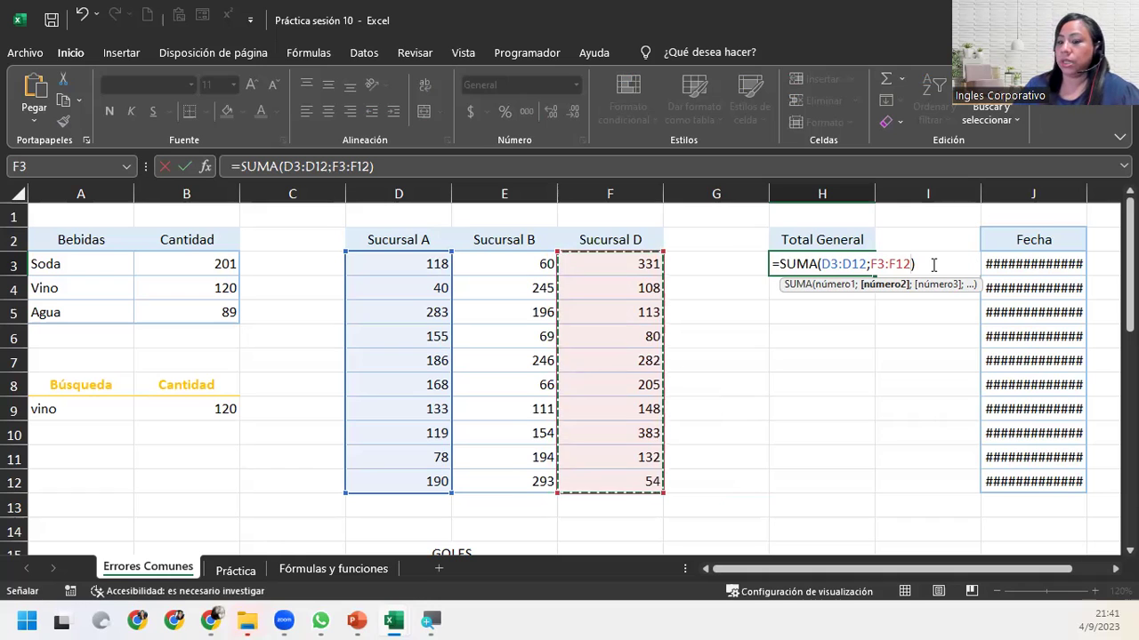
pyautogui.press('Return')
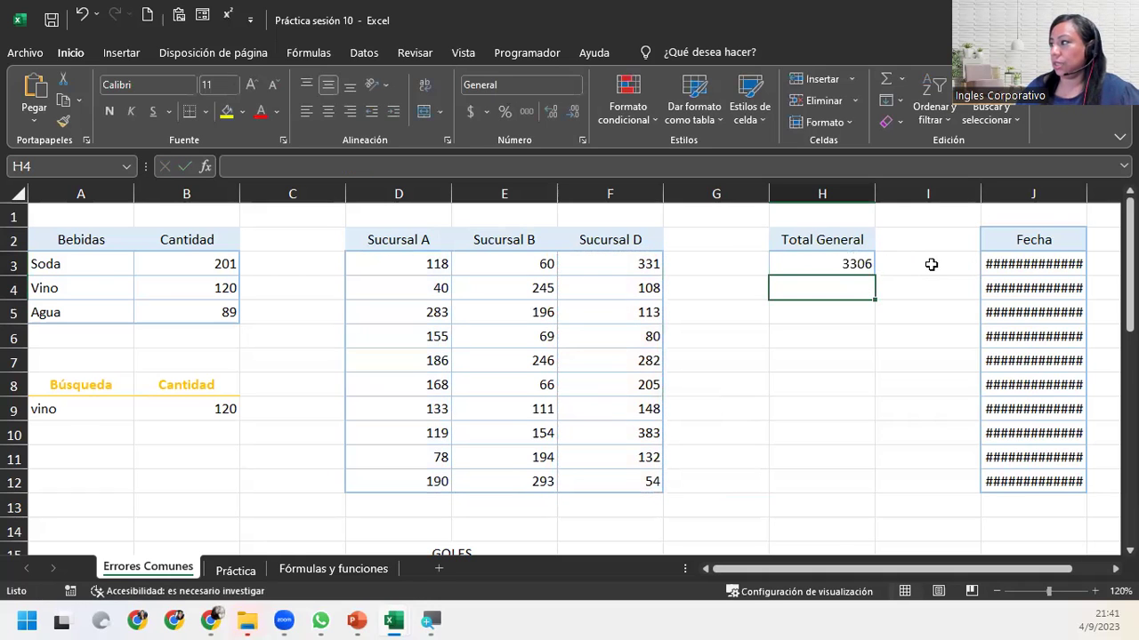
pyautogui.click(859, 265)
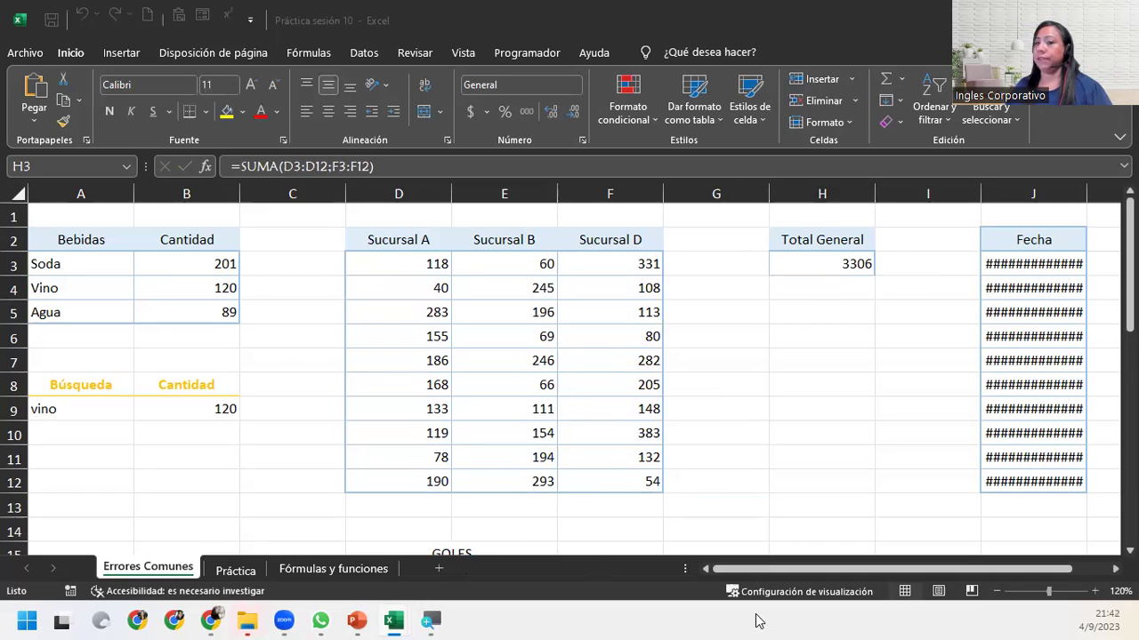
# - Check the Fecha cells filled with hash signs and autofit column J to the width of its dates
pyautogui.click(1046, 242)
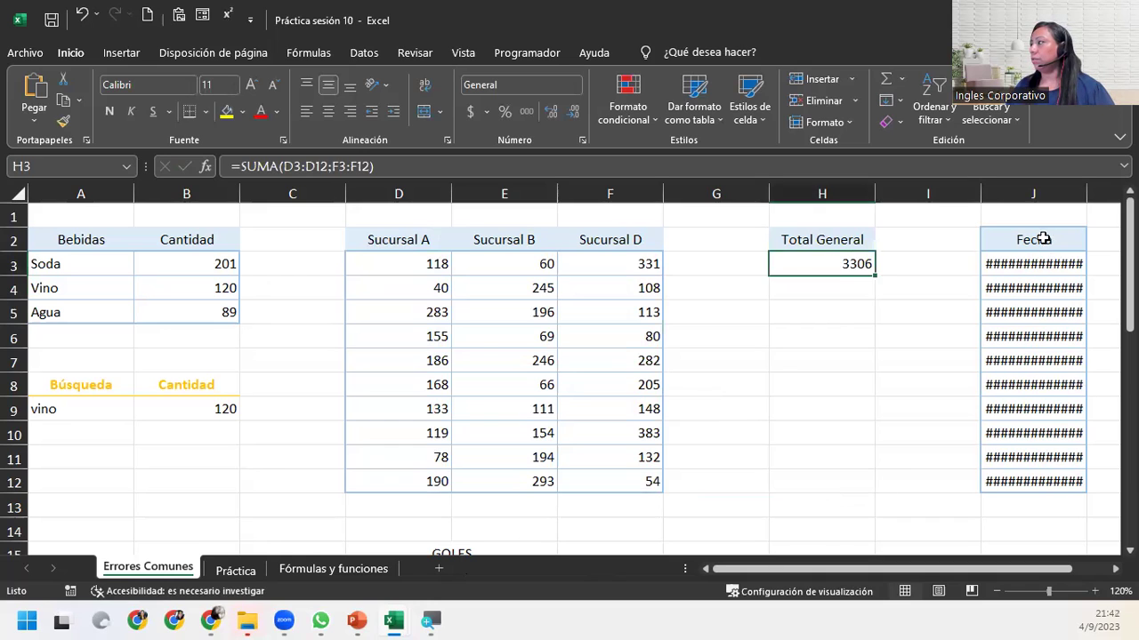
pyautogui.click(1044, 267)
pyautogui.click(1044, 290)
pyautogui.click(1047, 315)
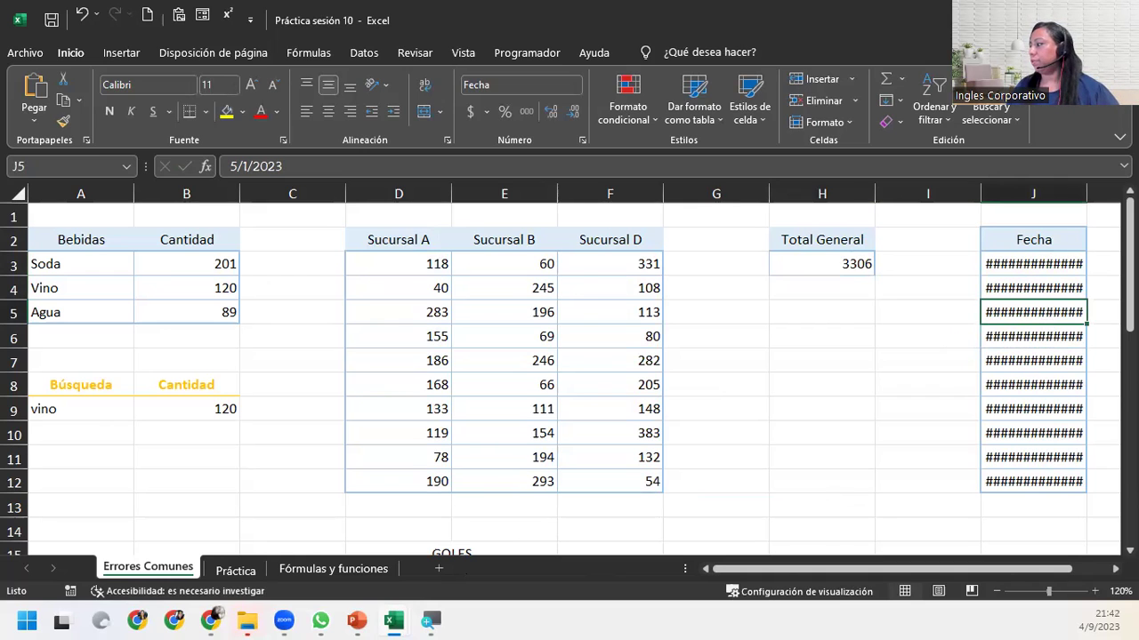
pyautogui.hscroll(4, 578, 267)
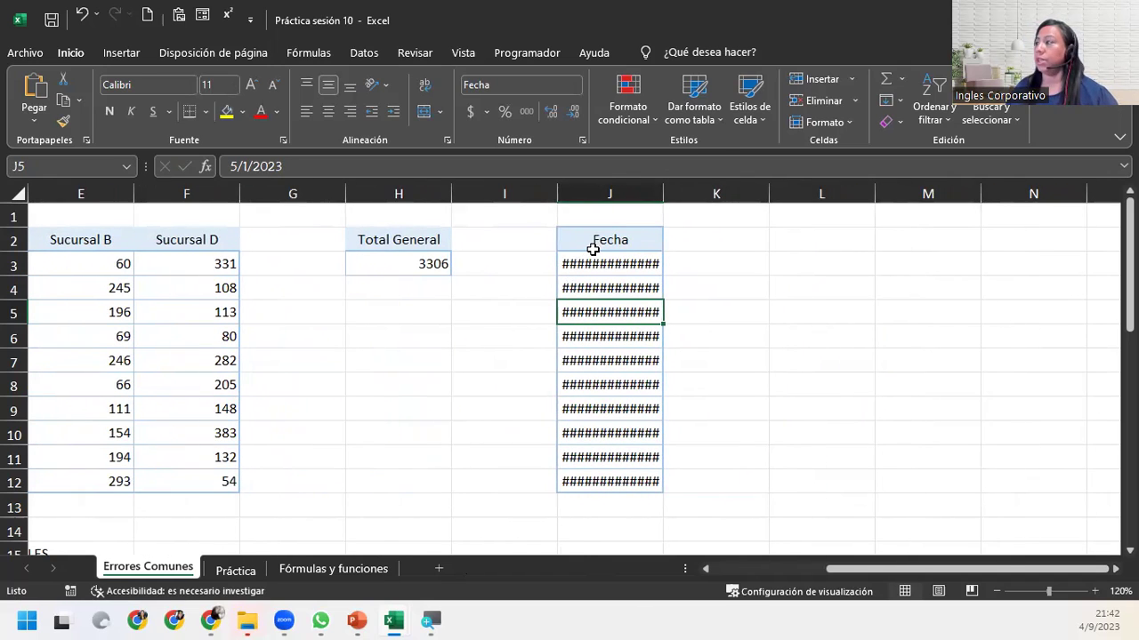
pyautogui.doubleClick(663, 193)
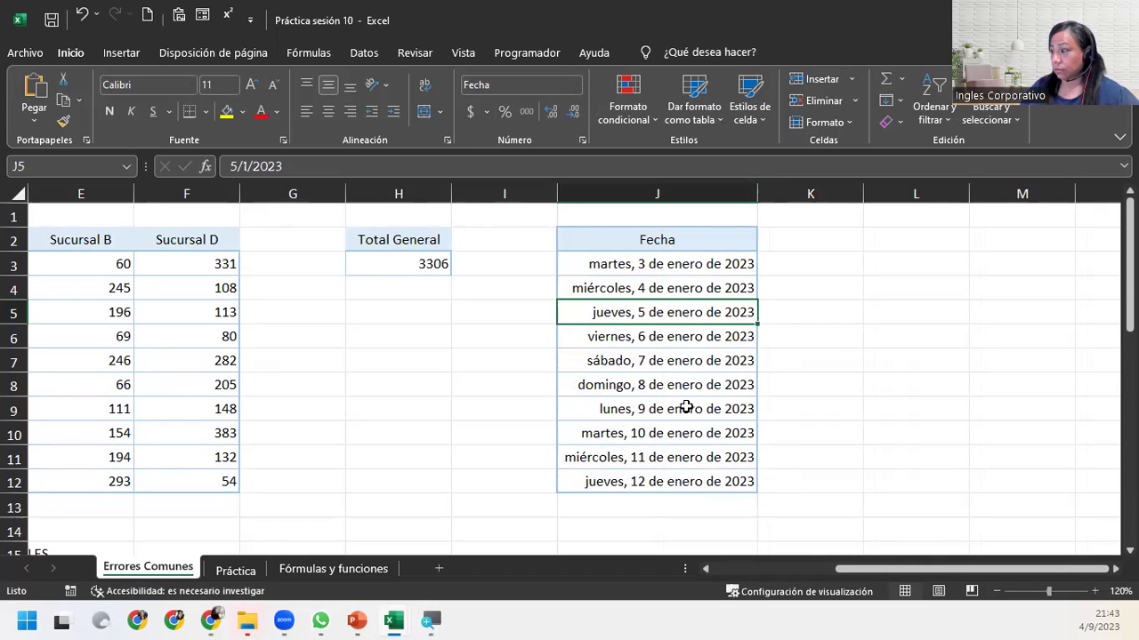
pyautogui.hotkey('ctrl', 'z')
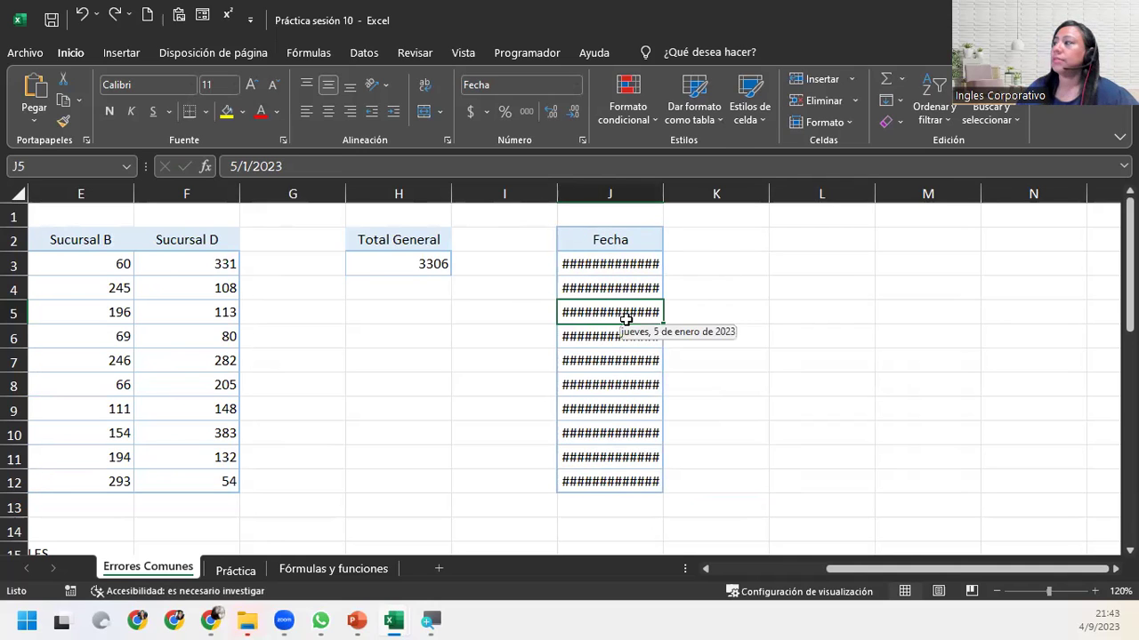
pyautogui.doubleClick(663, 193)
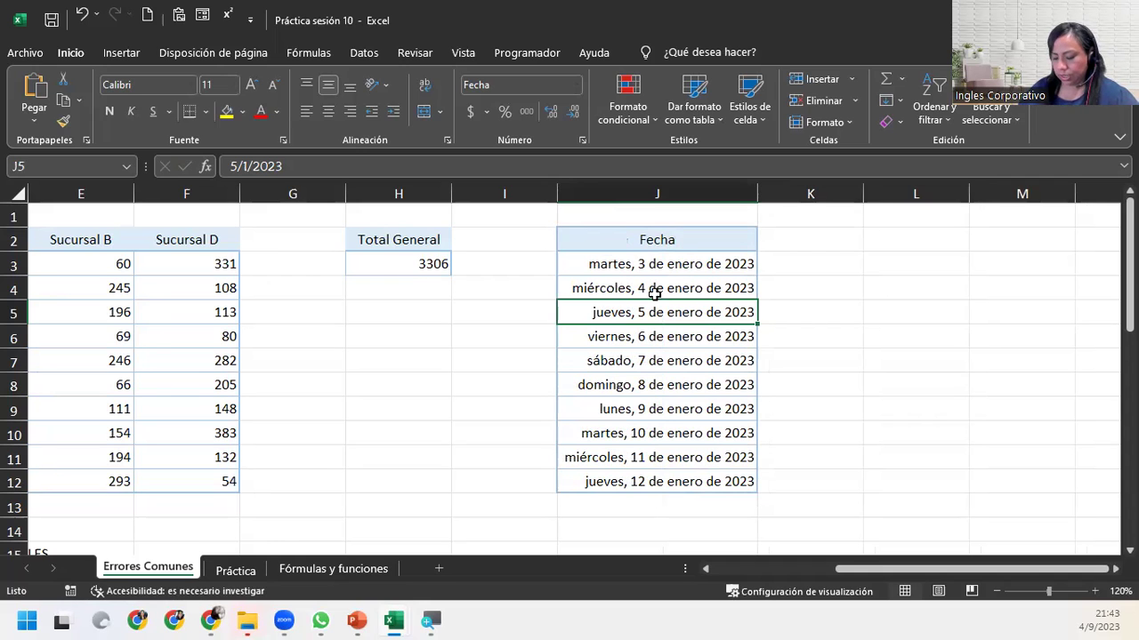
# - Inspect the Suma formula in B17 and replace the text entry in Visitas cell A18 with 1011
pyautogui.scroll(-3, 151, 385)
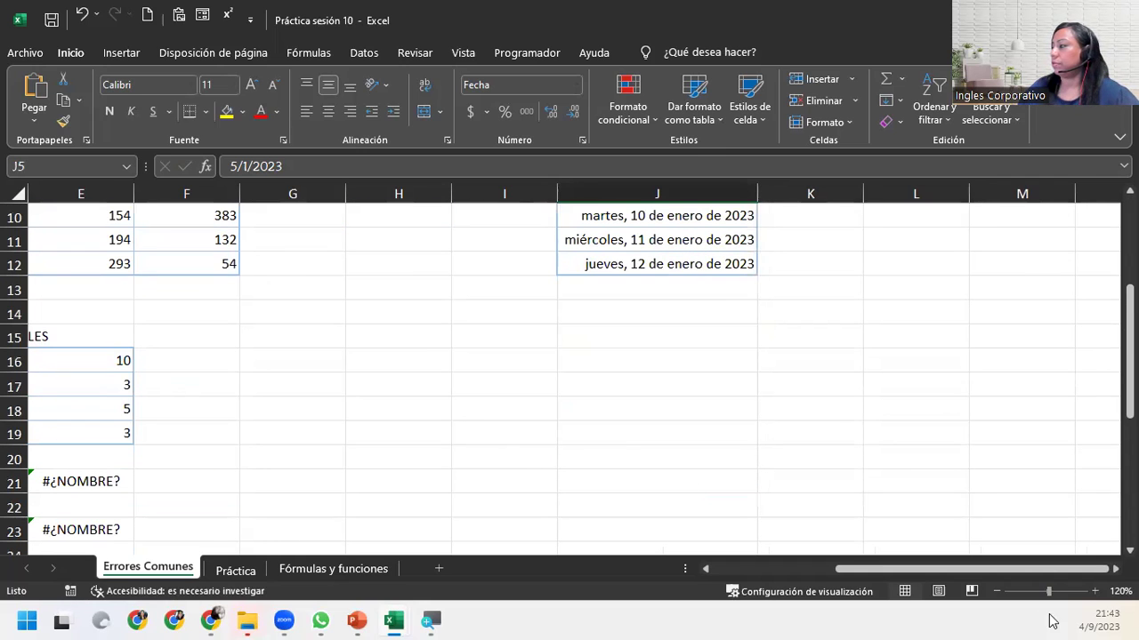
pyautogui.moveTo(1014, 570); pyautogui.dragTo(741, 575)
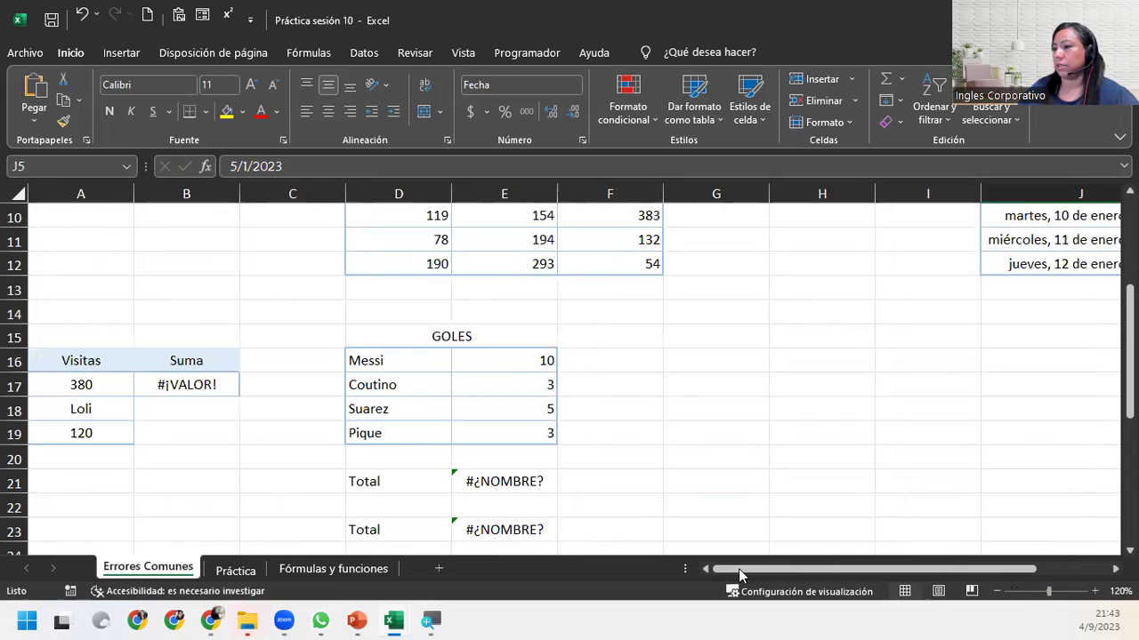
pyautogui.click(163, 388)
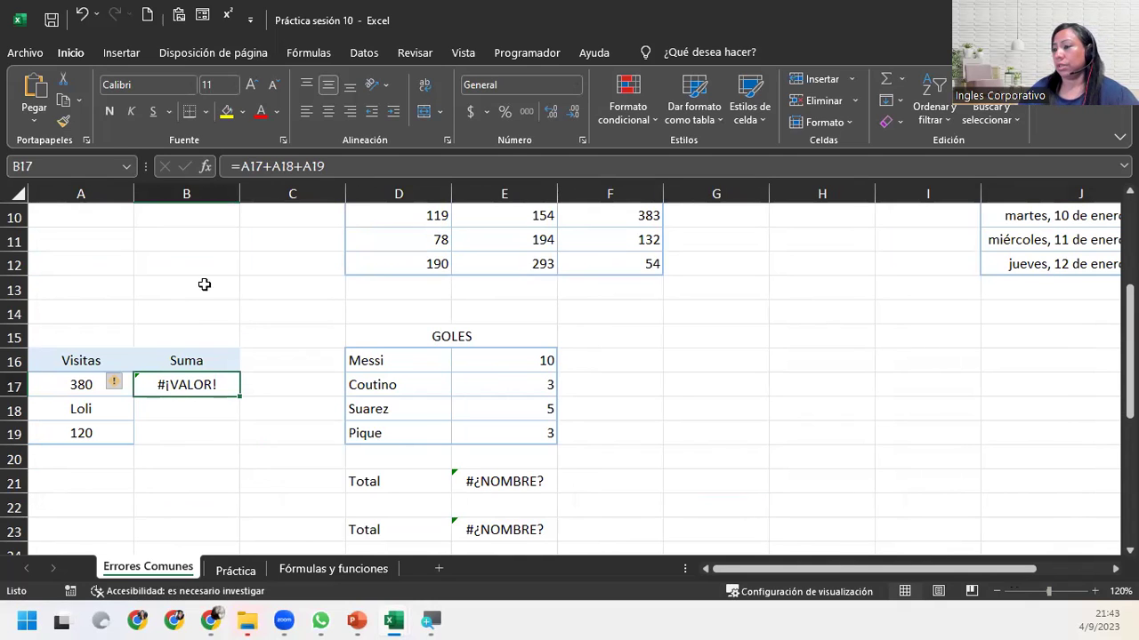
pyautogui.moveTo(59, 389); pyautogui.dragTo(69, 430)
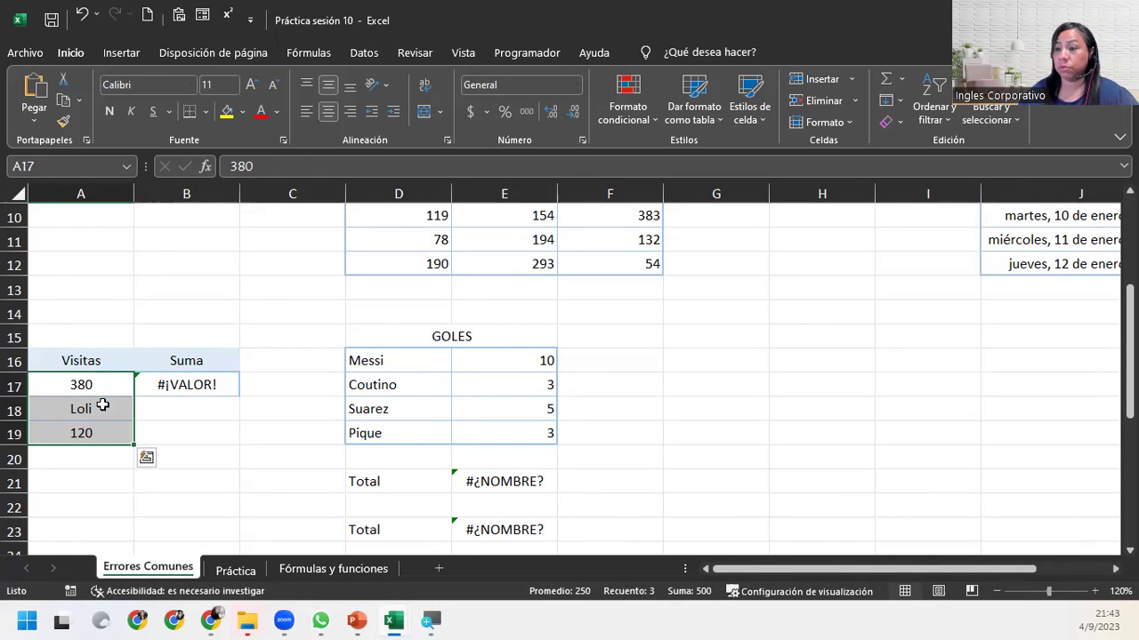
pyautogui.click(104, 412)
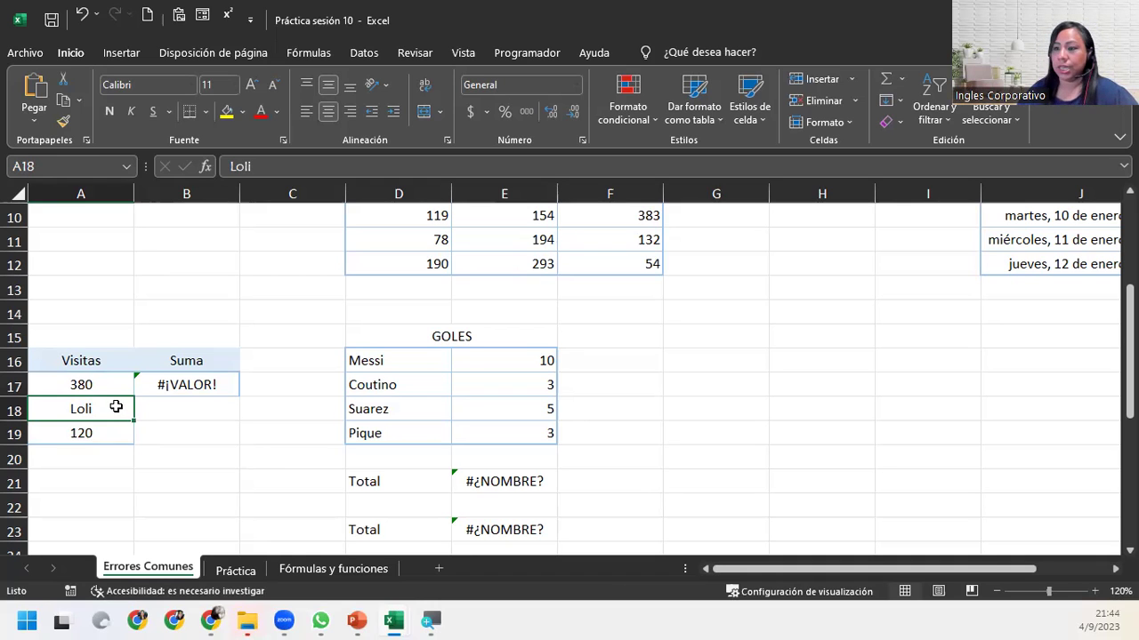
pyautogui.write('1011')
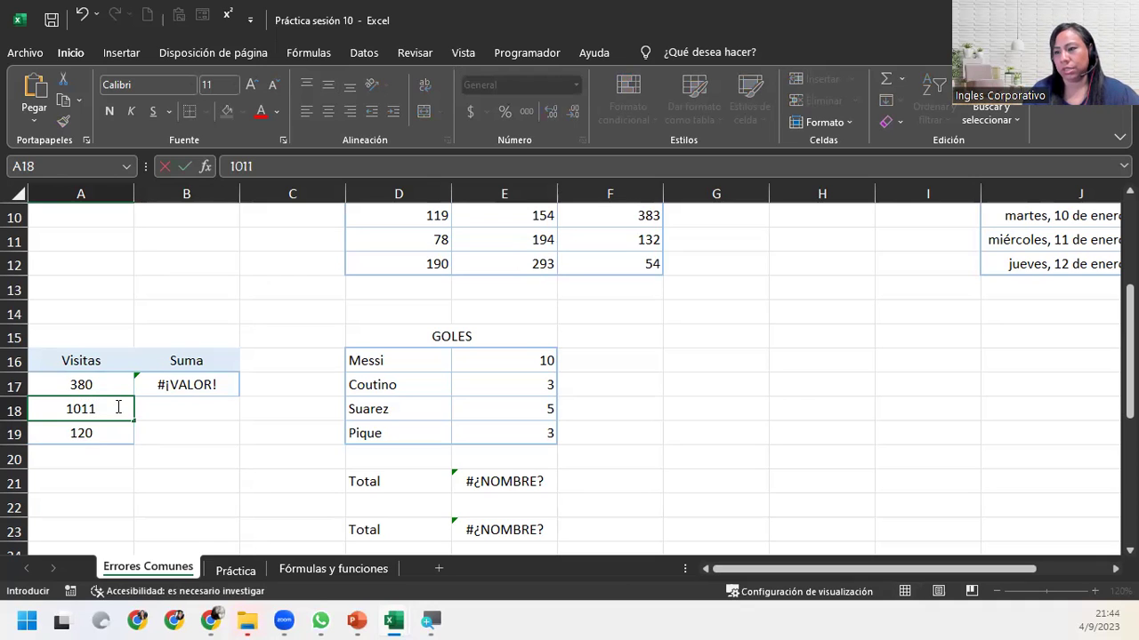
pyautogui.press('Return')
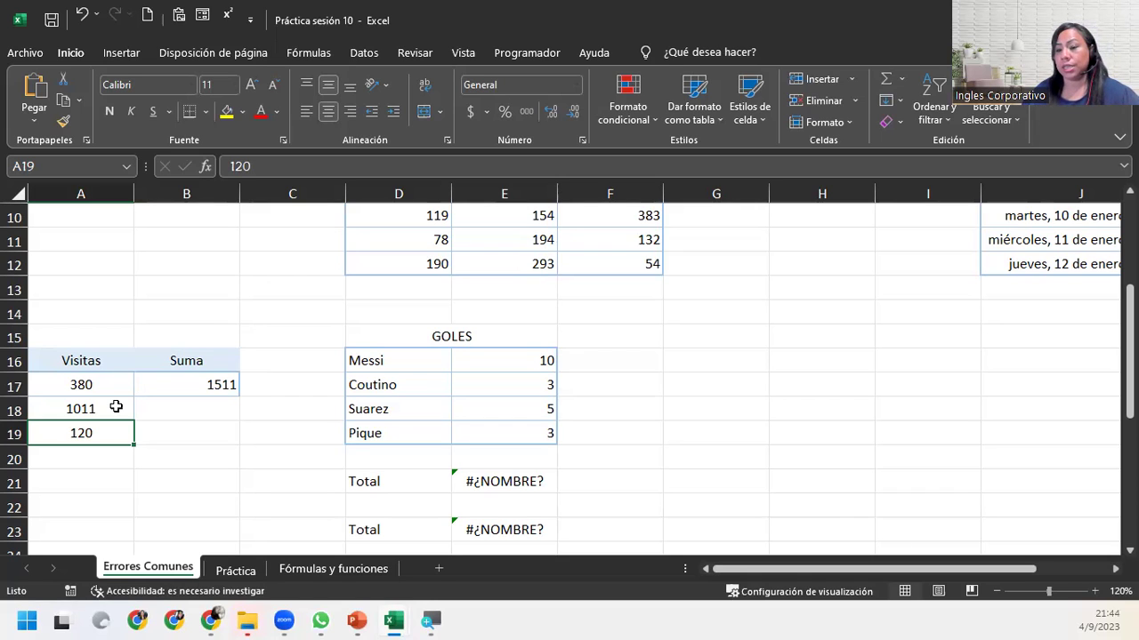
pyautogui.click(192, 390)
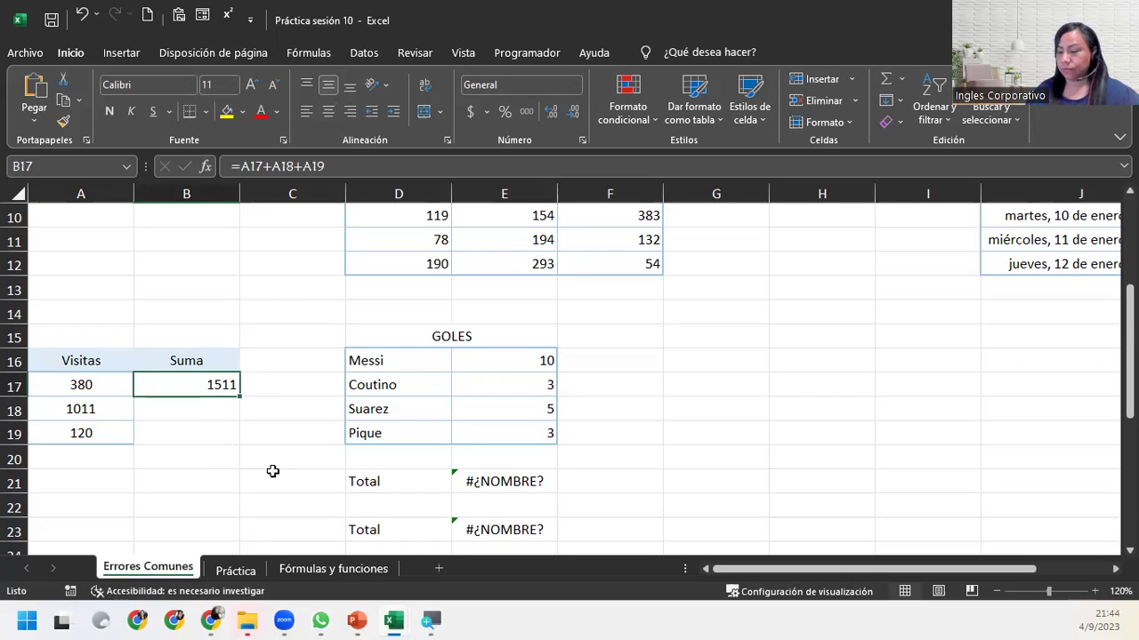
# - Correct the misspelled function name in the first Total cell E21 so the formula reads =PROMEDIO(E16:E19)
pyautogui.scroll(-2, 220, 378)
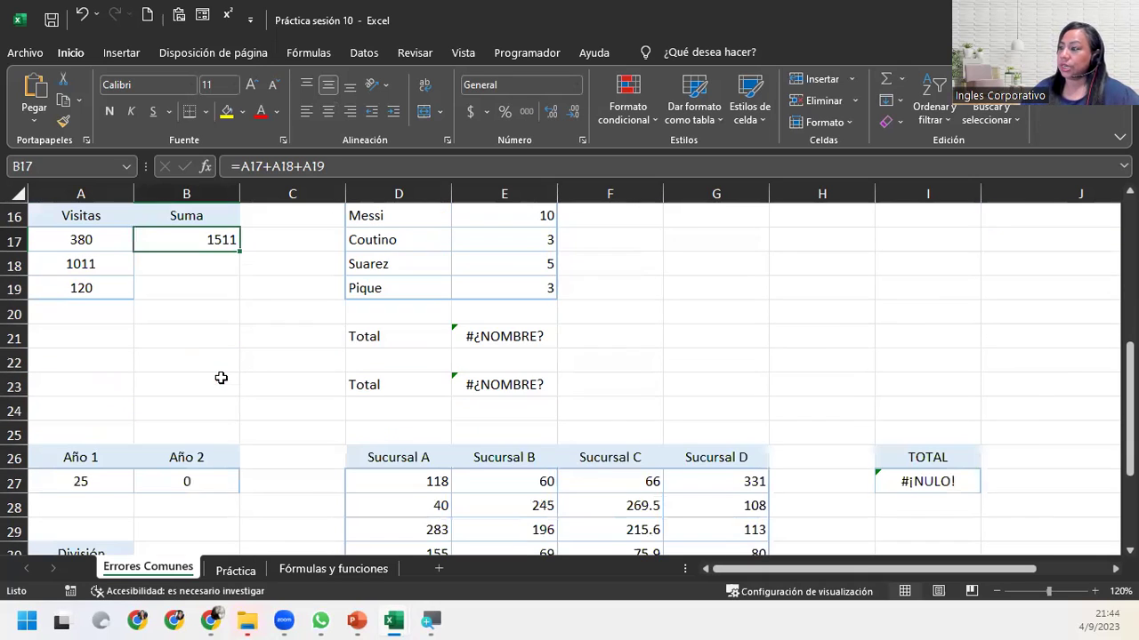
pyautogui.scroll(1, 427, 349)
pyautogui.click(504, 408)
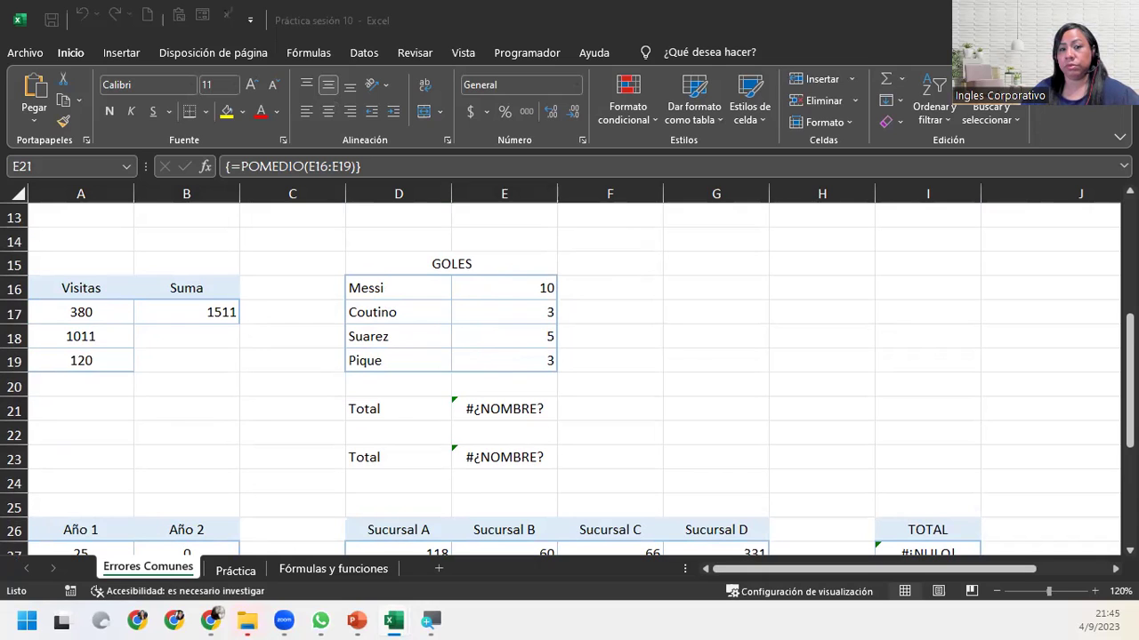
pyautogui.click(533, 407)
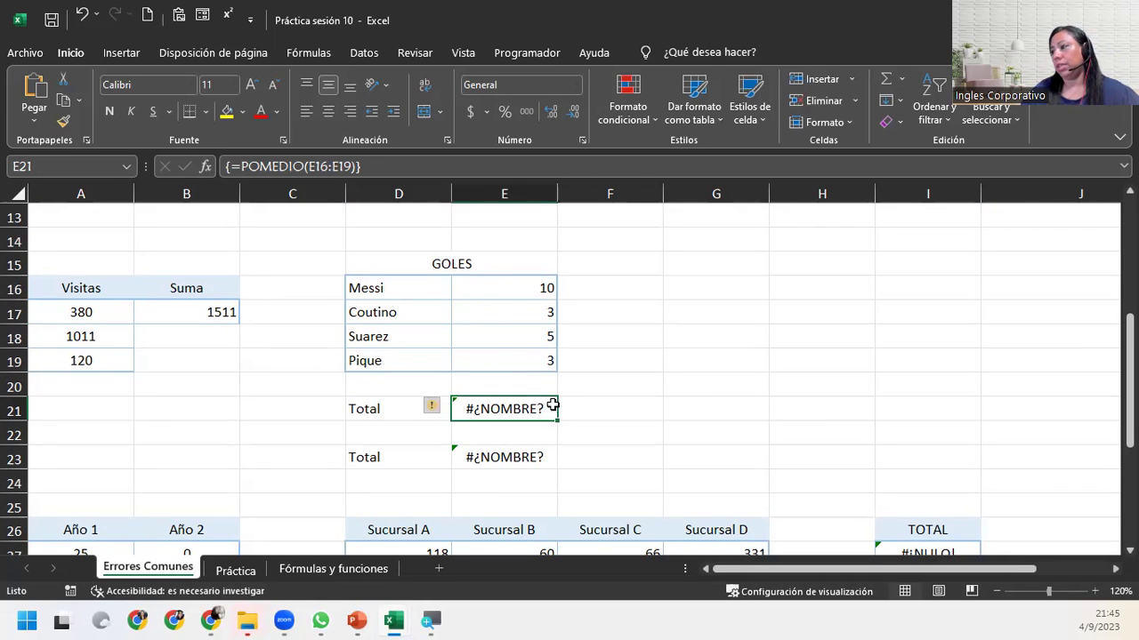
pyautogui.doubleClick(552, 406)
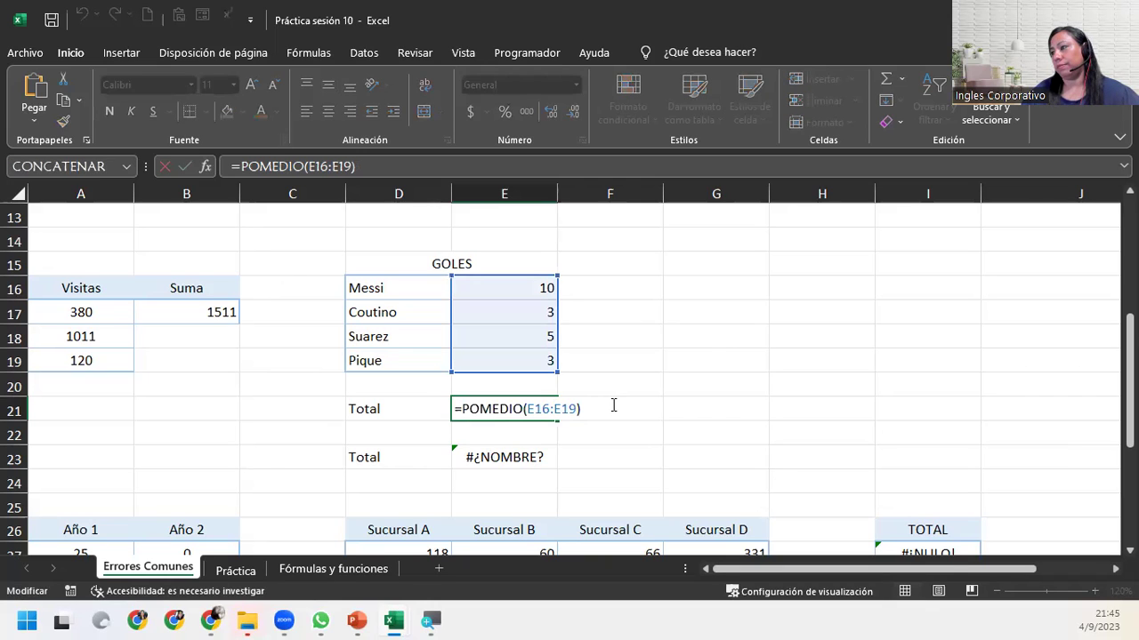
pyautogui.press('End')
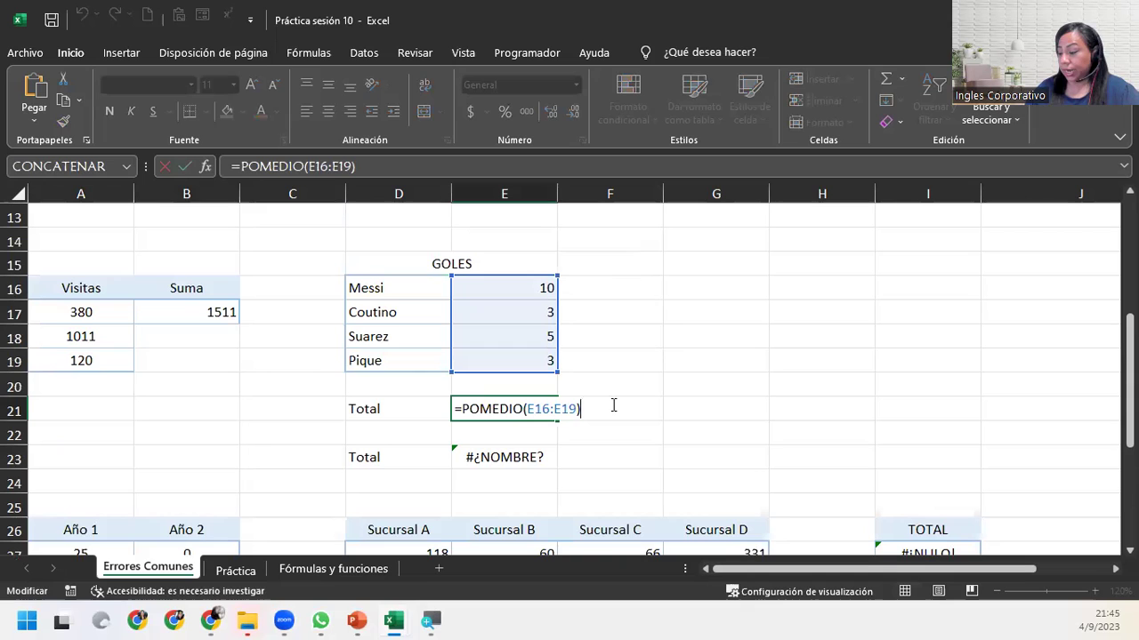
pyautogui.click(469, 409)
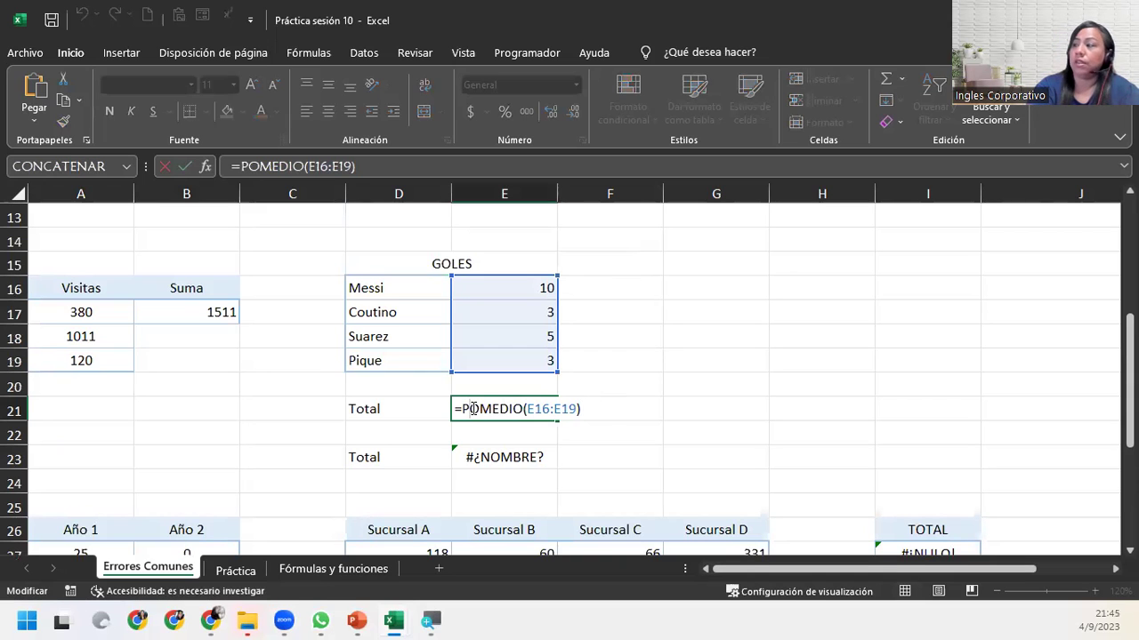
pyautogui.write('R')
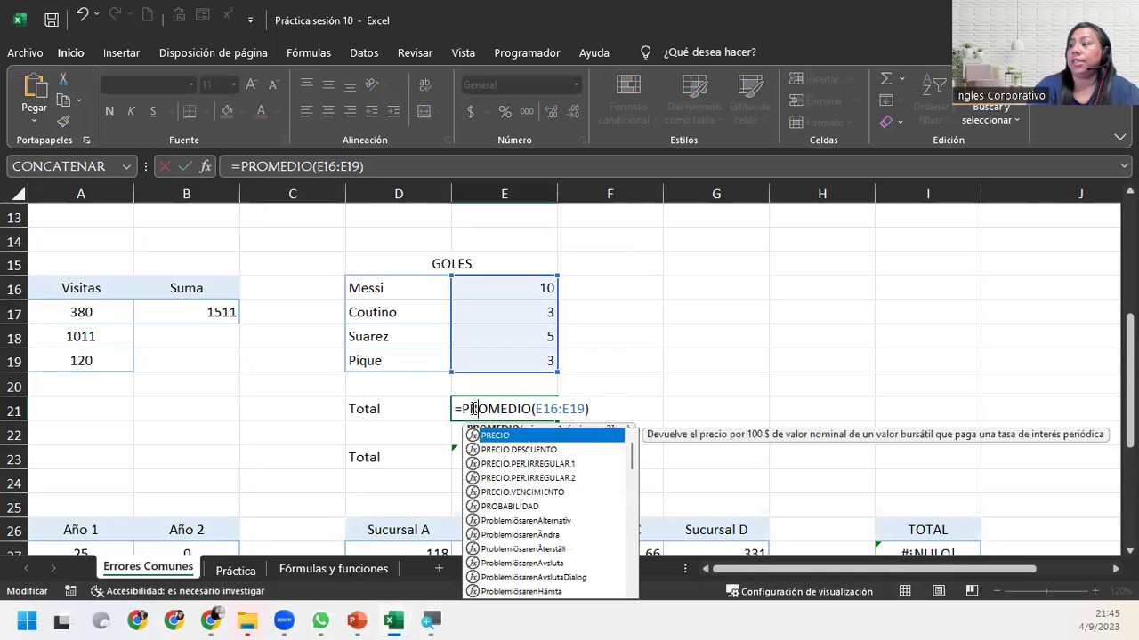
pyautogui.click(525, 411)
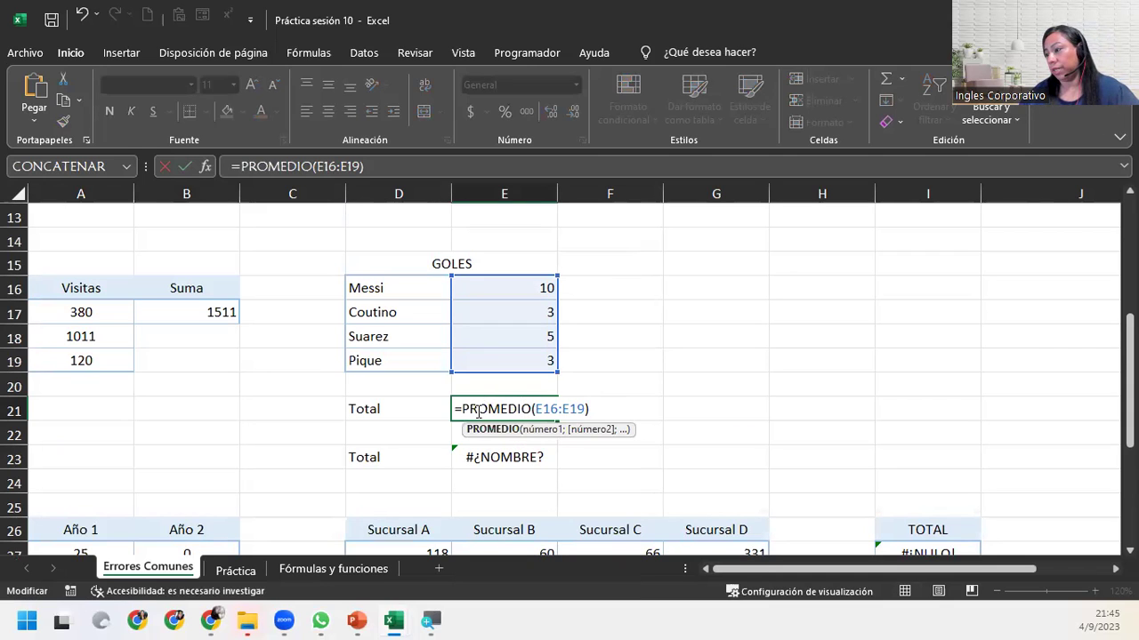
pyautogui.press('End')
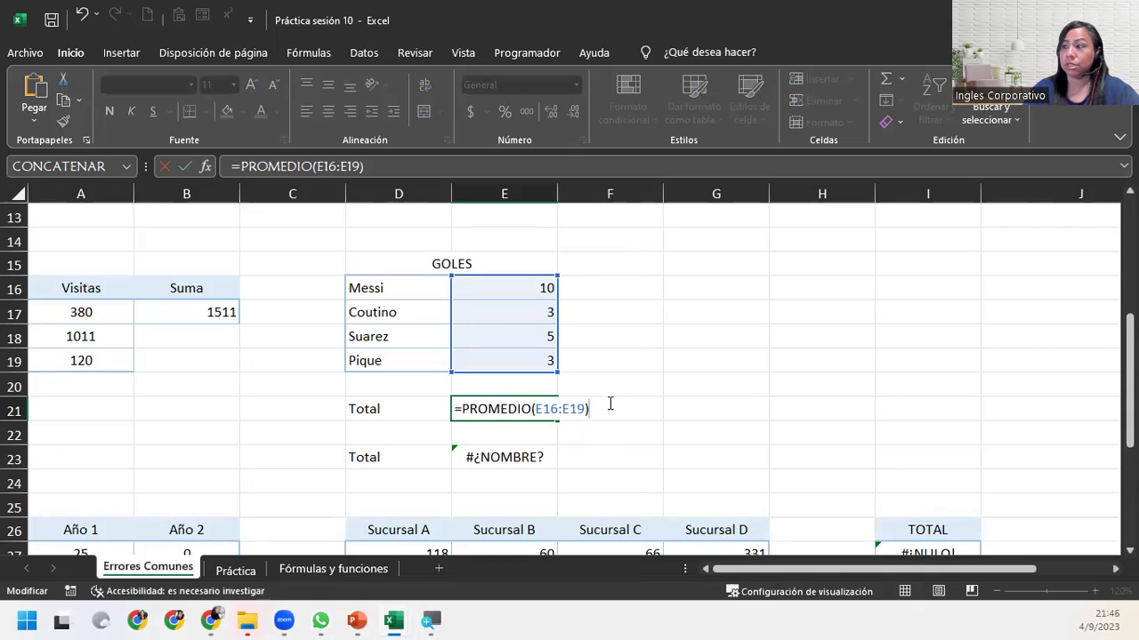
pyautogui.press('Return')
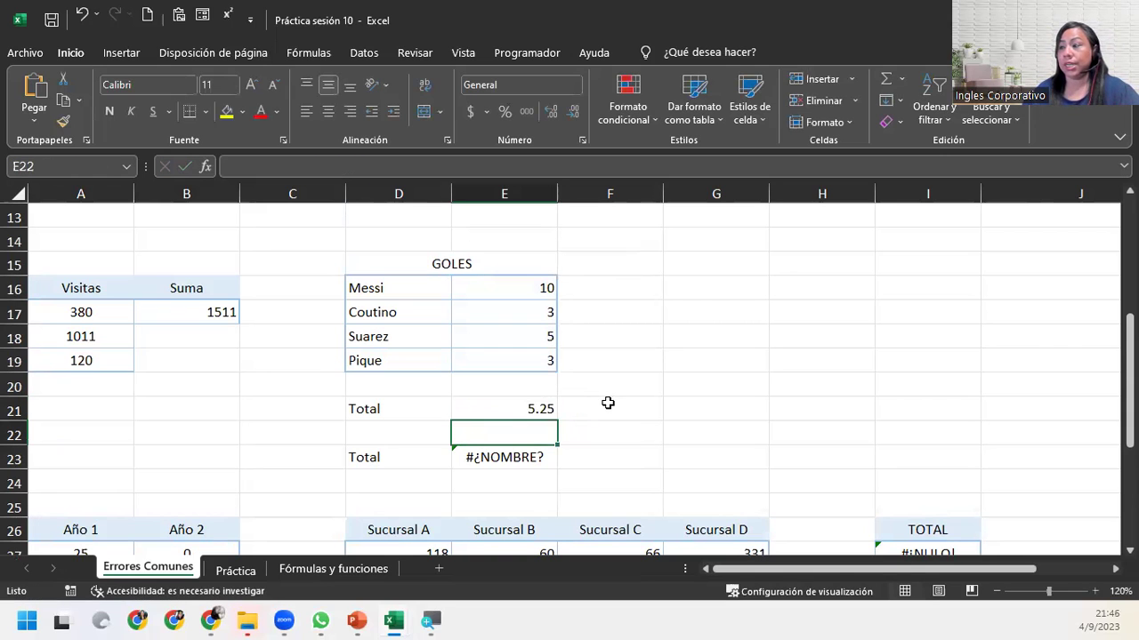
pyautogui.click(530, 411)
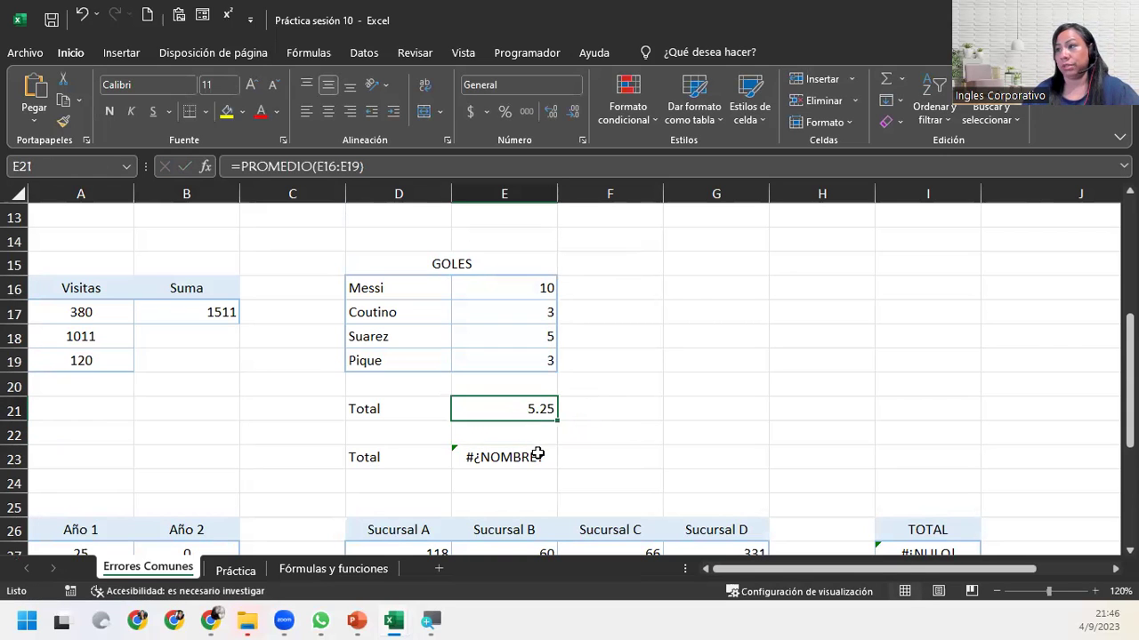
# - Show the calculation steps for the BUSCARV formula in E23 and evaluate its Hoja1 argument
pyautogui.click(538, 454)
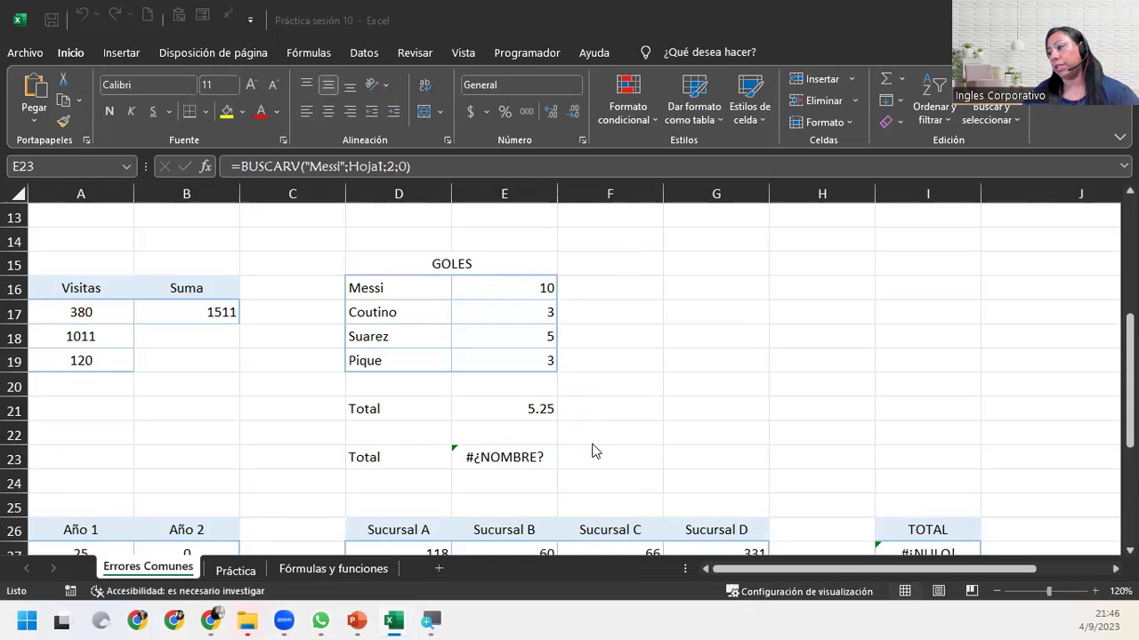
pyautogui.click(521, 453)
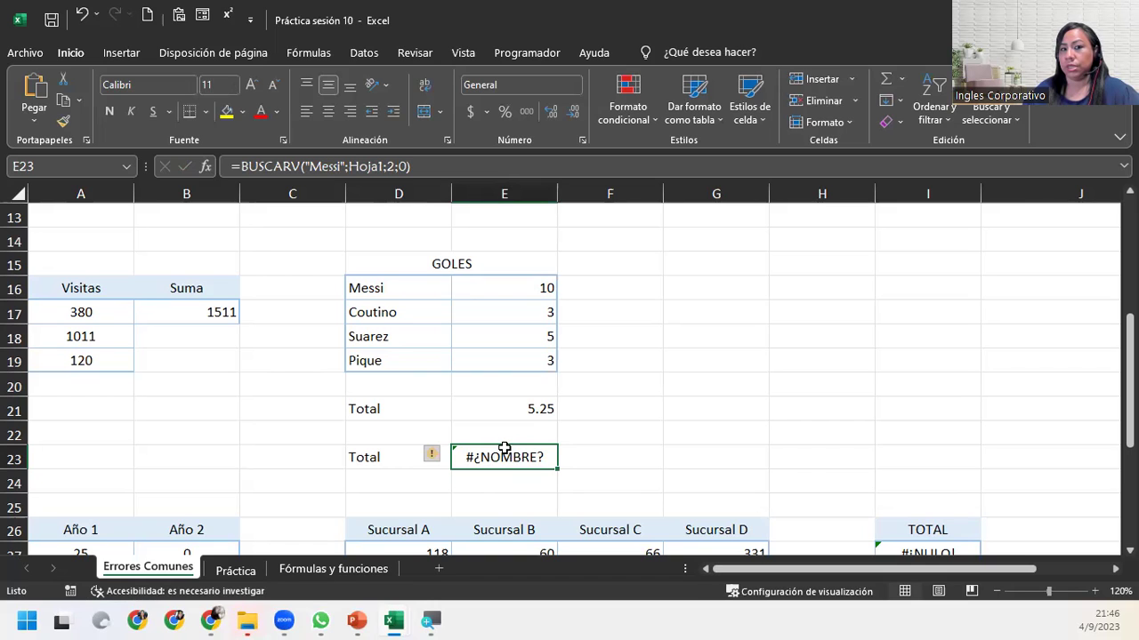
pyautogui.click(438, 457)
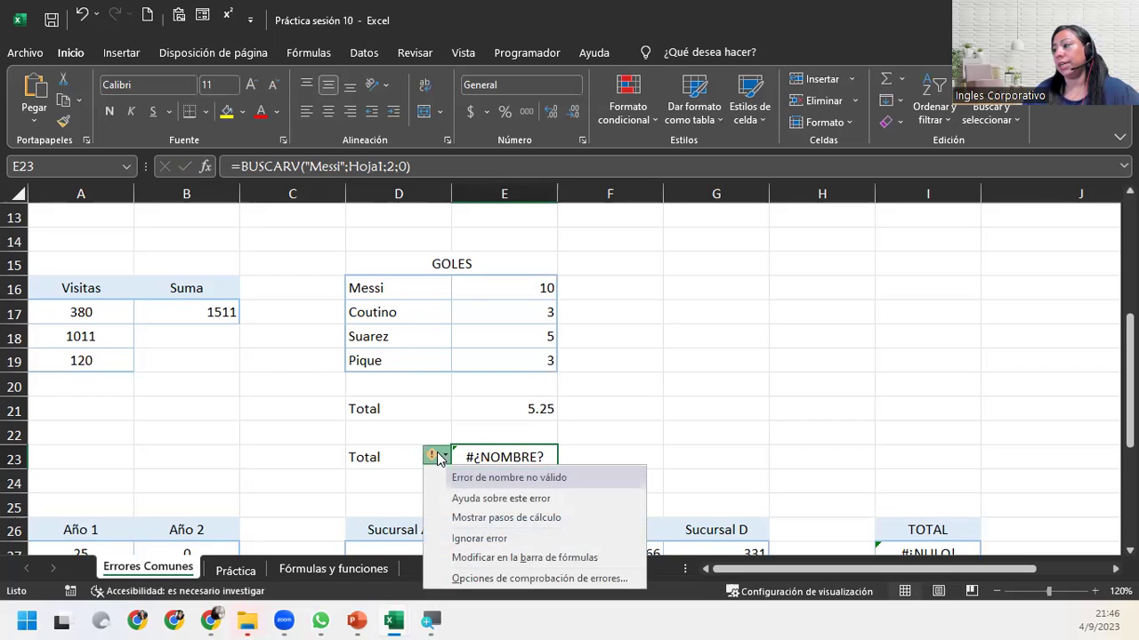
pyautogui.click(550, 518)
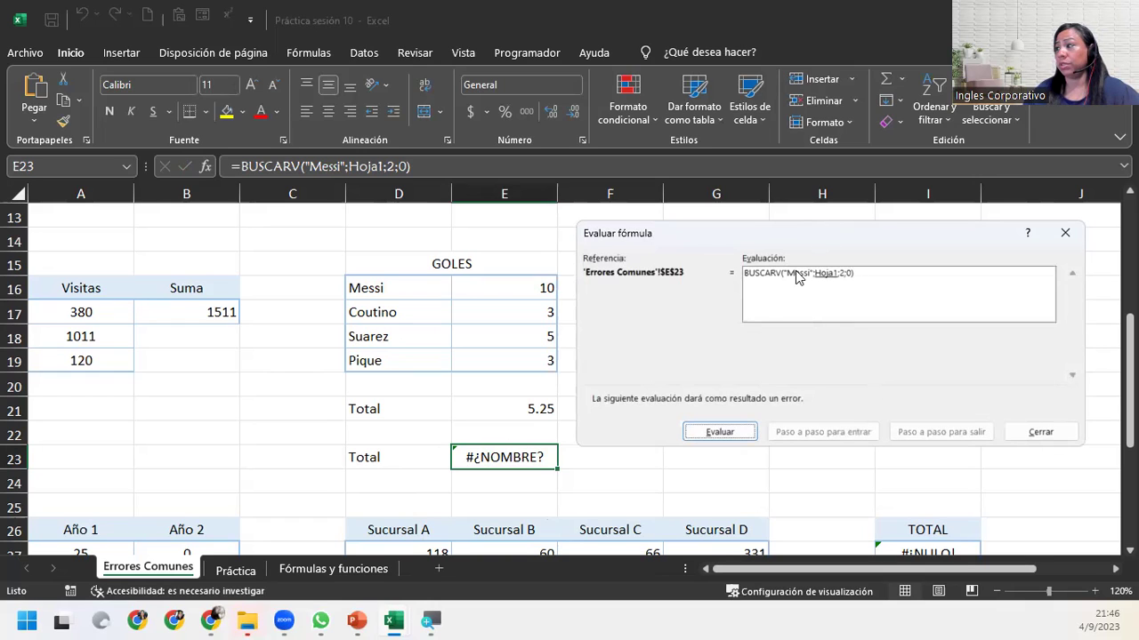
pyautogui.click(750, 434)
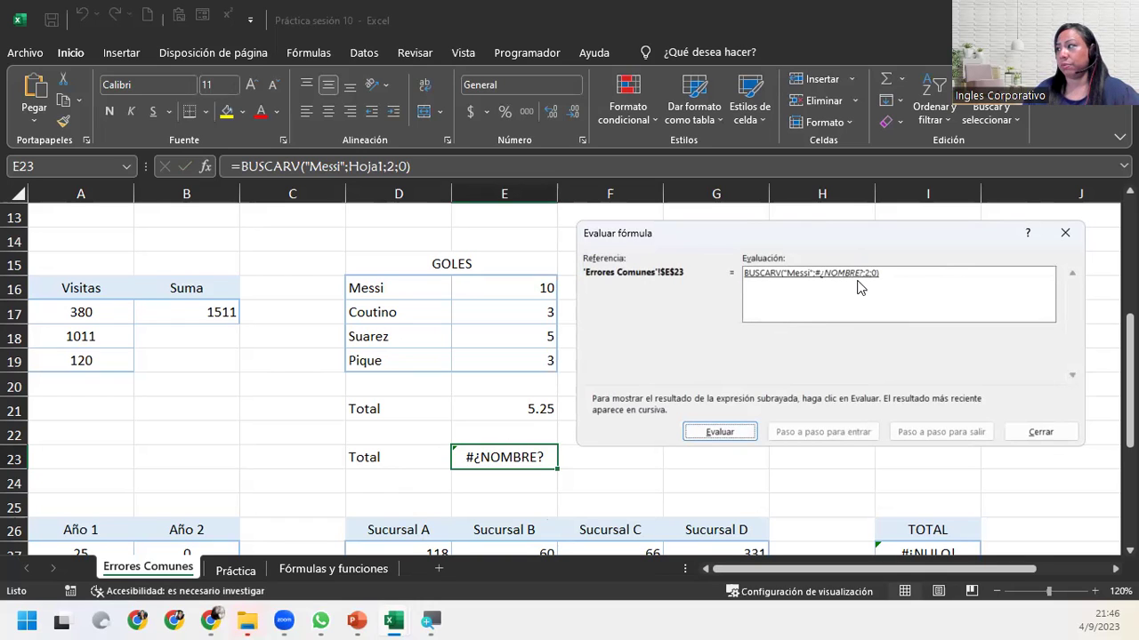
pyautogui.click(1064, 232)
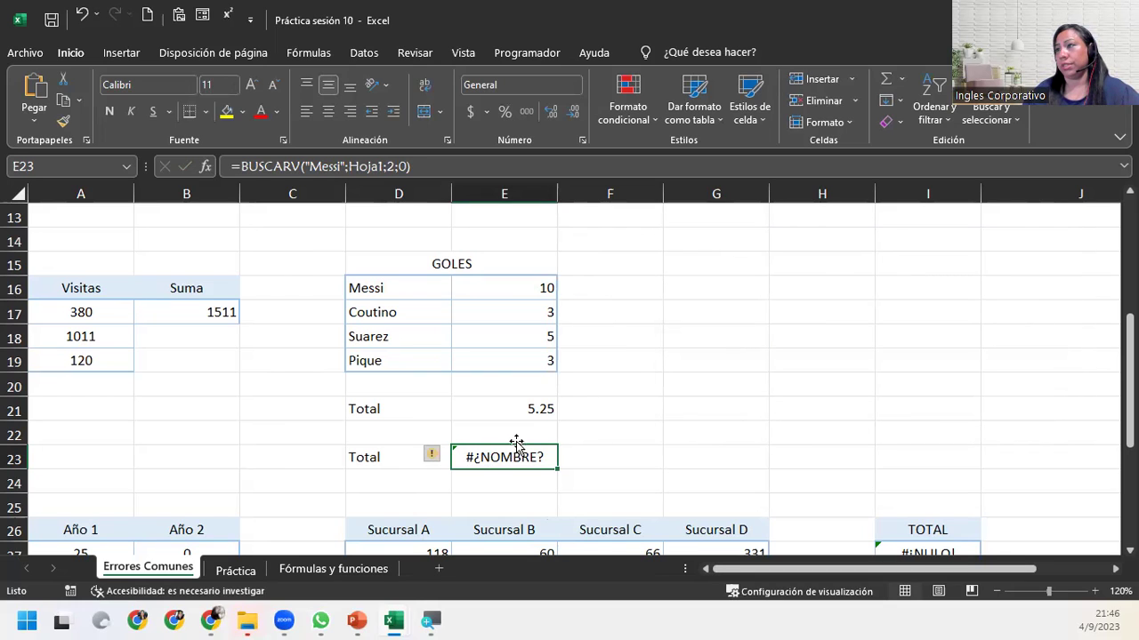
# - Replace the Hoja1 table argument in E23's BUSCARV formula with the GOLES range D16:E19
pyautogui.doubleClick(492, 461)
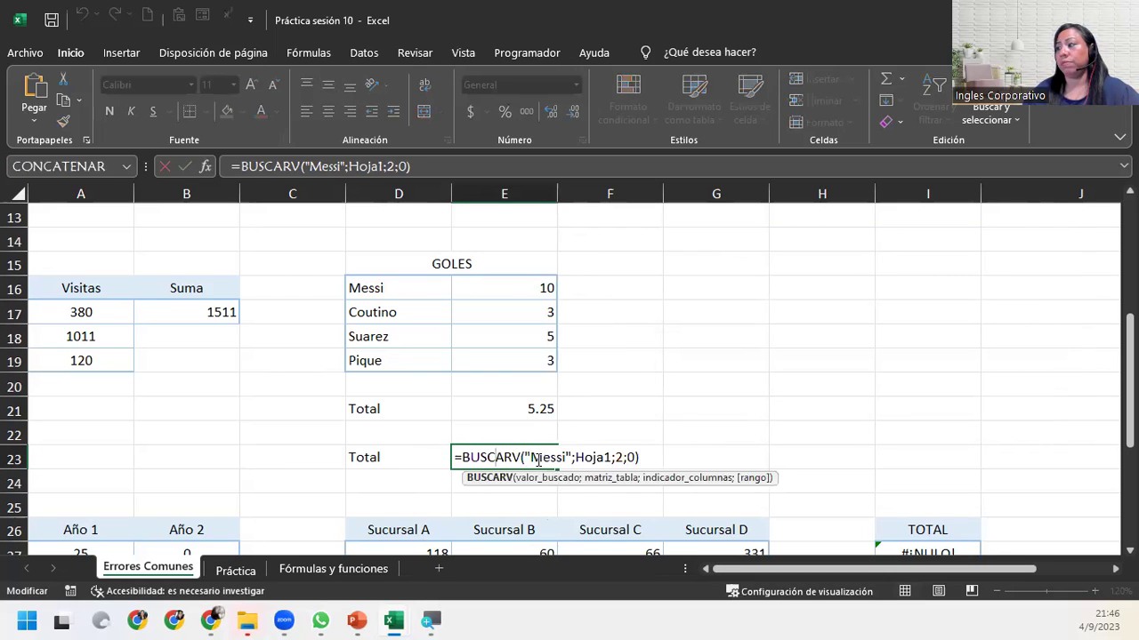
pyautogui.click(544, 481)
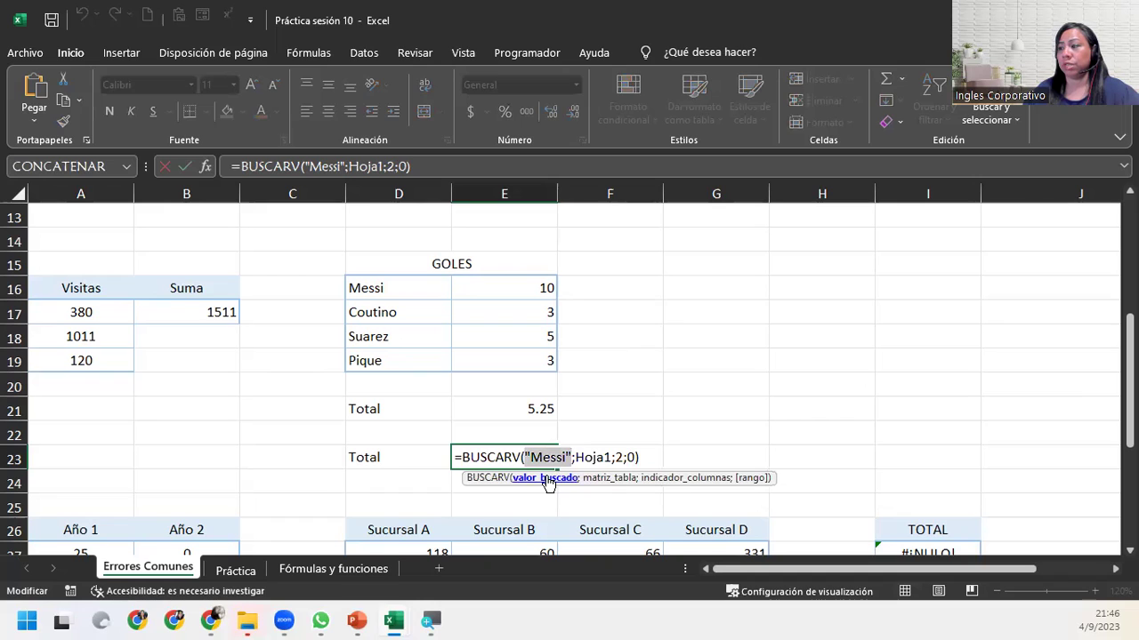
pyautogui.click(599, 480)
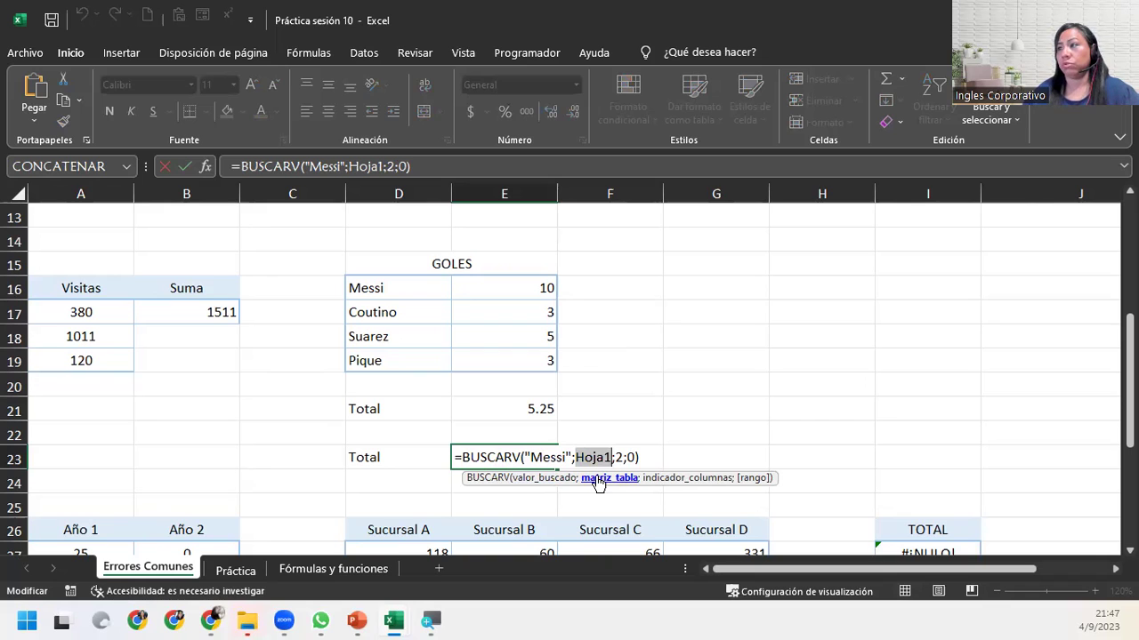
pyautogui.moveTo(397, 288); pyautogui.dragTo(507, 356)
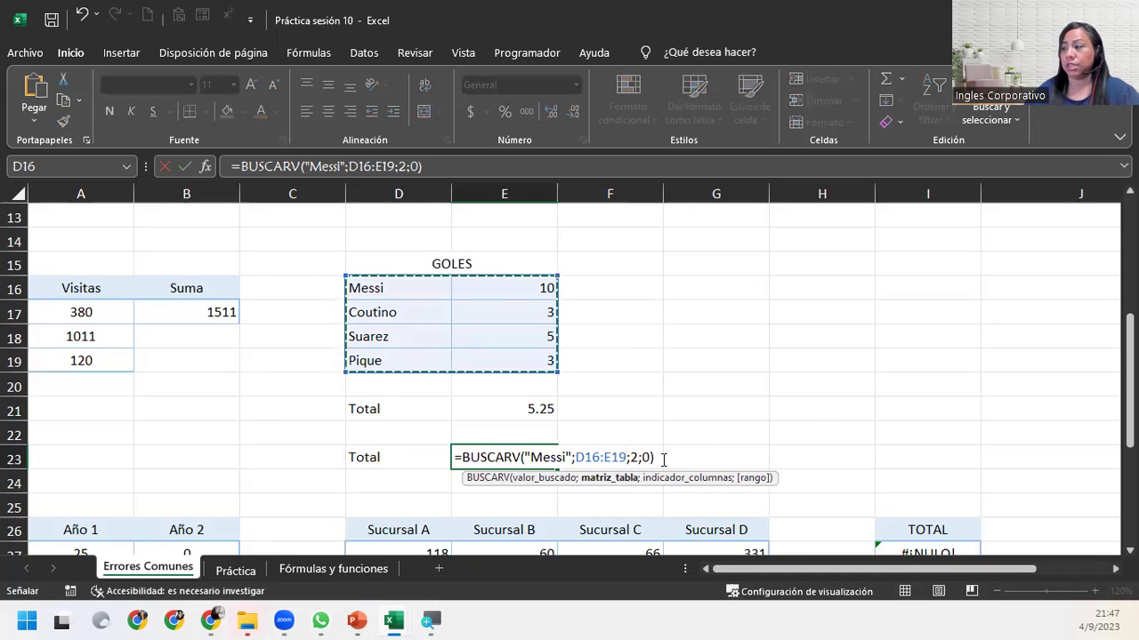
pyautogui.click(604, 479)
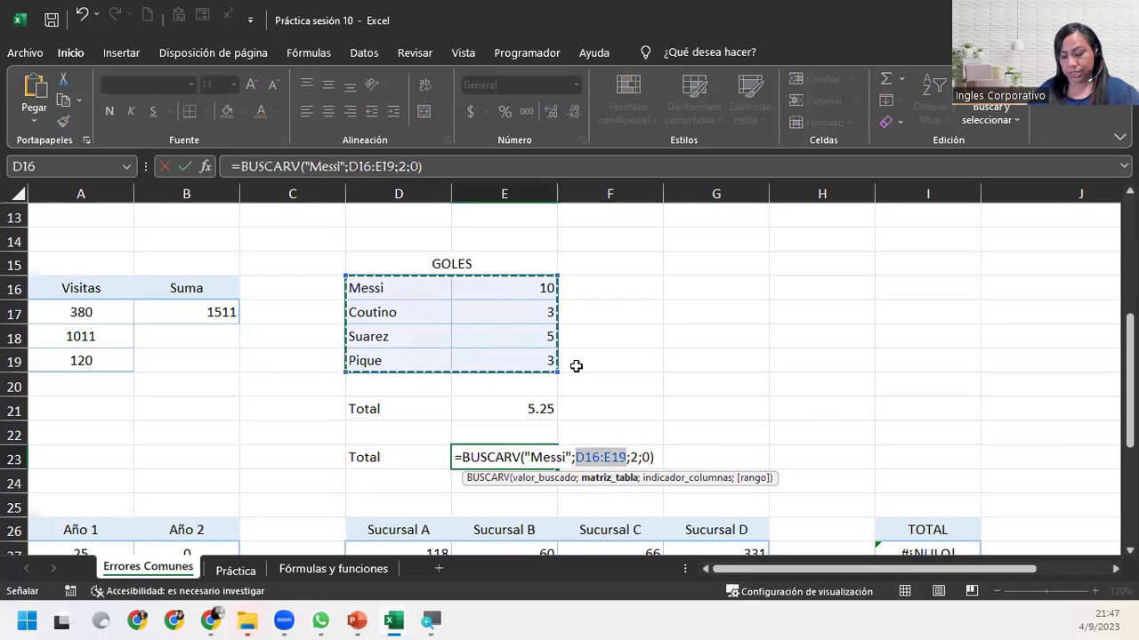
pyautogui.press('Return')
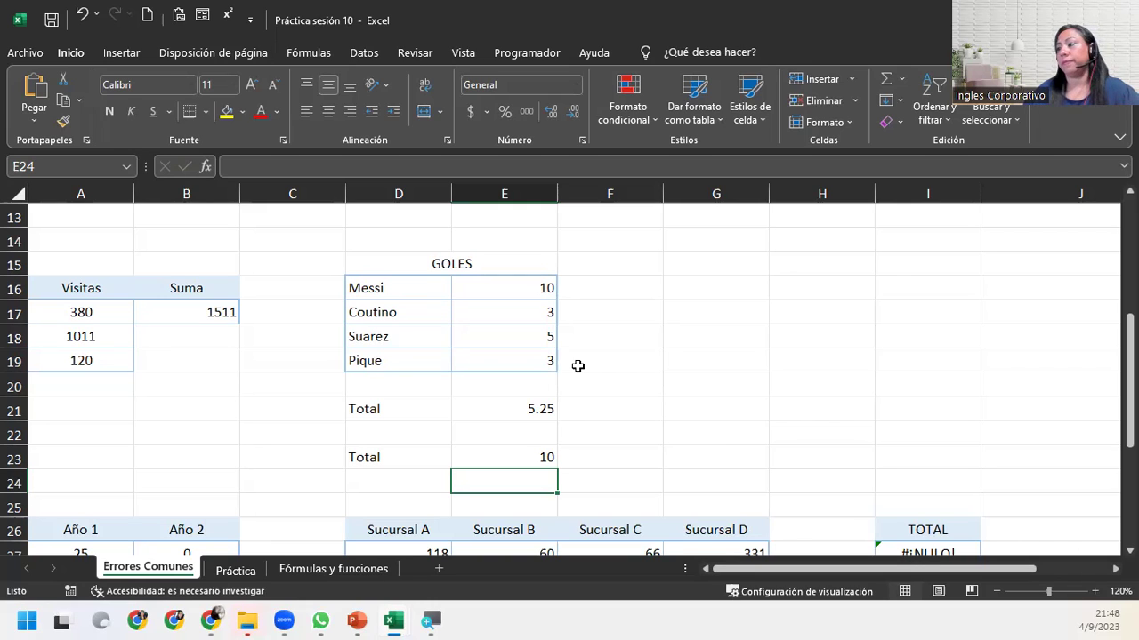
# - Examine the table range, column index and range arguments of the BUSCARV formula in E23
pyautogui.doubleClick(531, 457)
pyautogui.click(605, 456)
pyautogui.click(627, 481)
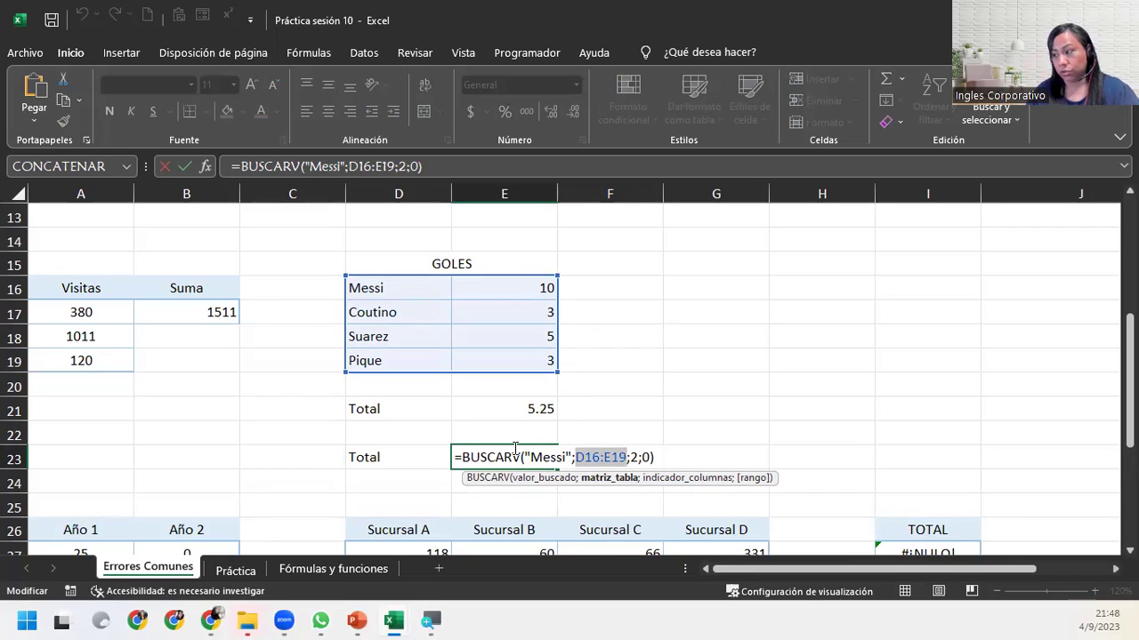
pyautogui.click(703, 479)
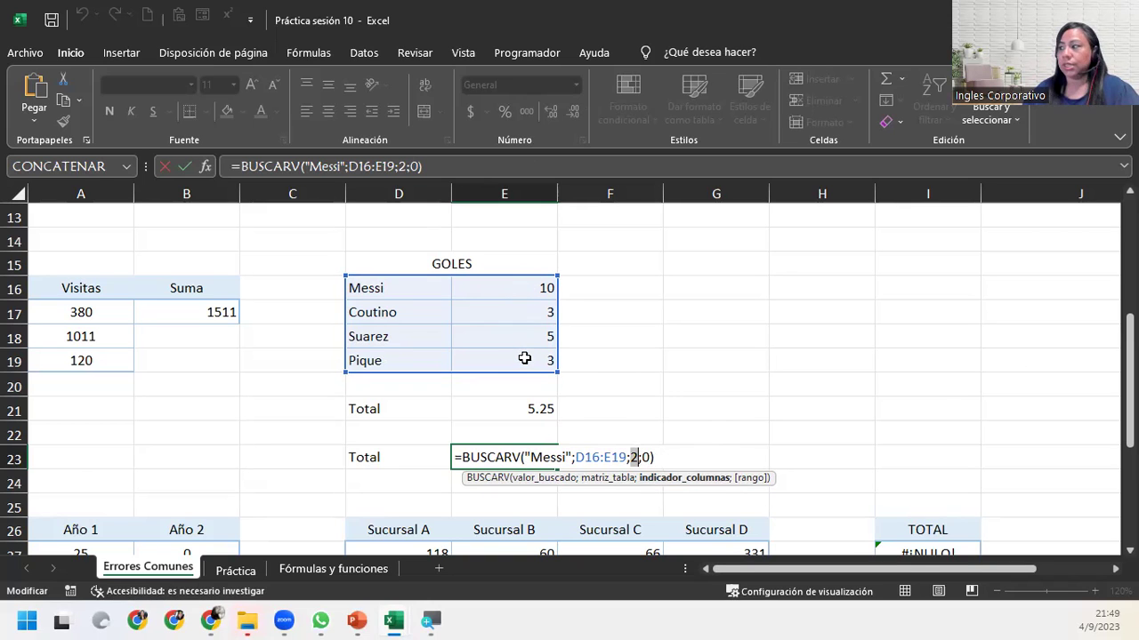
pyautogui.click(750, 479)
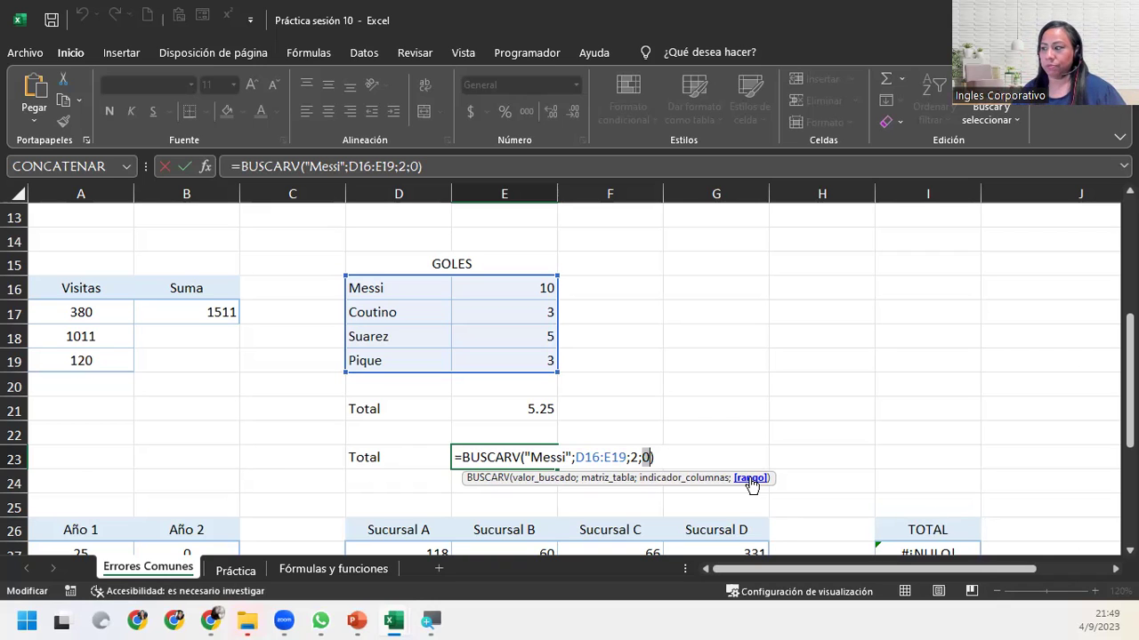
pyautogui.click(676, 479)
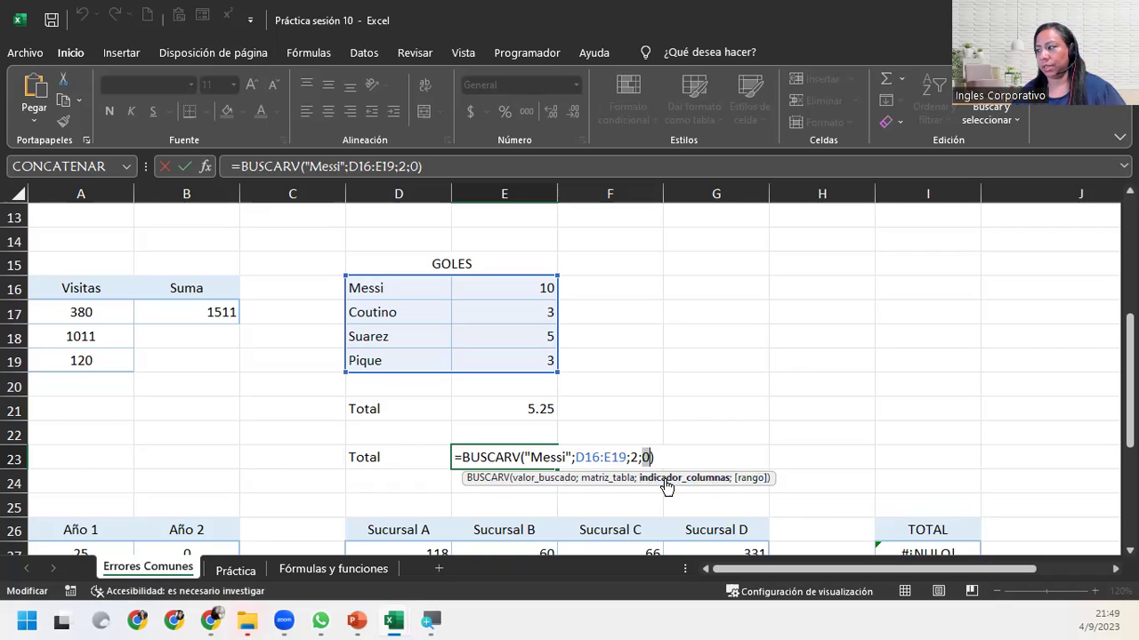
pyautogui.click(748, 482)
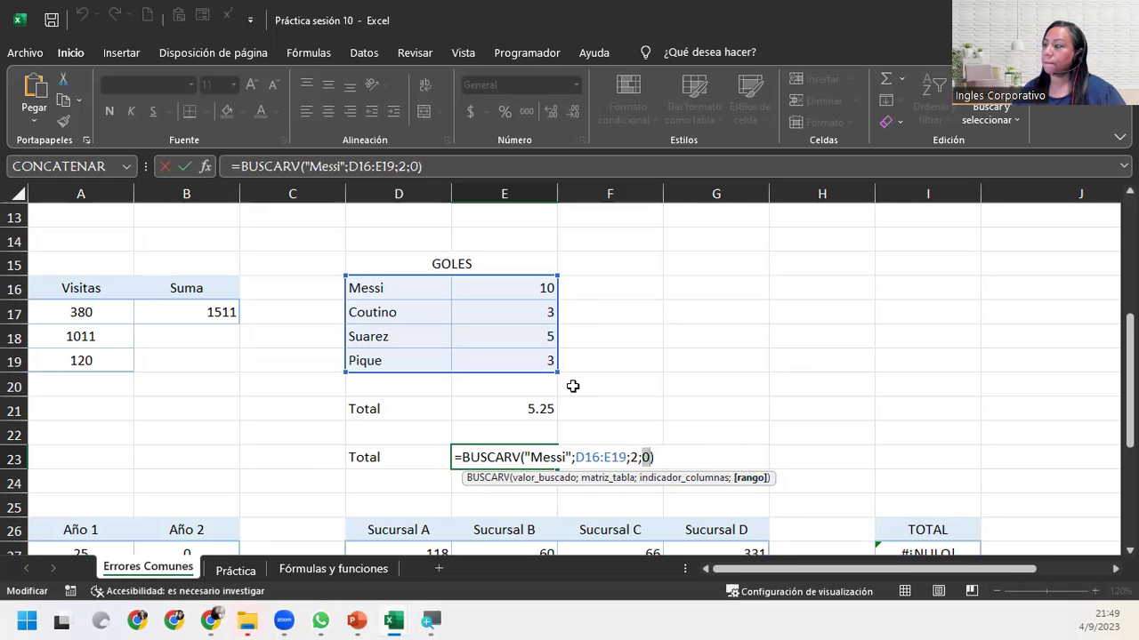
pyautogui.scroll(-2, 573, 386)
pyautogui.click(681, 316)
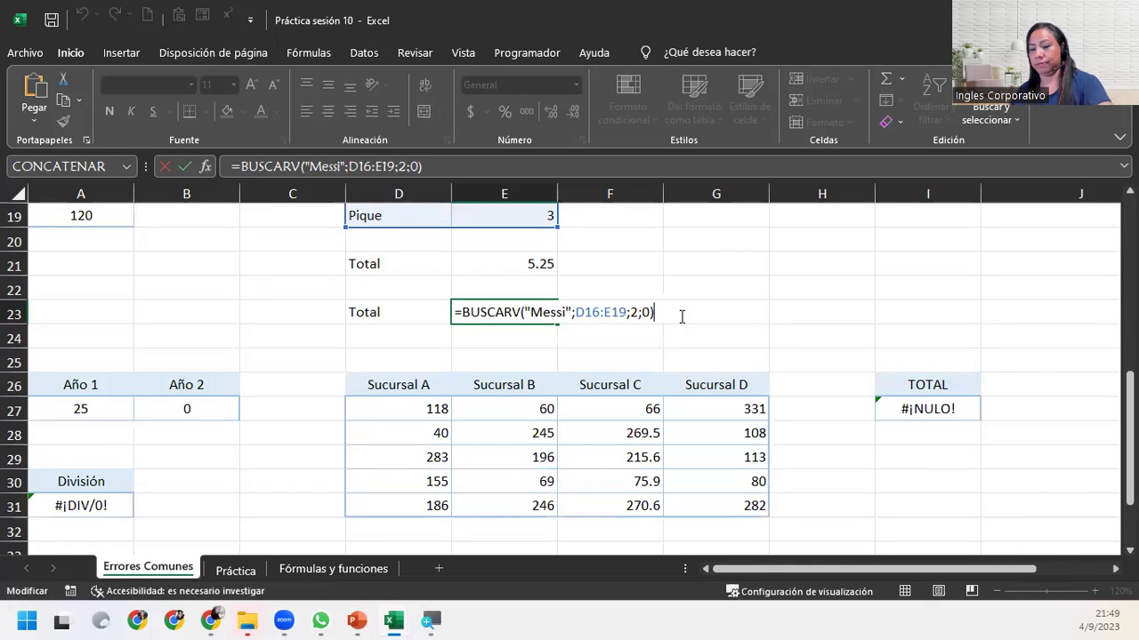
pyautogui.press('Return')
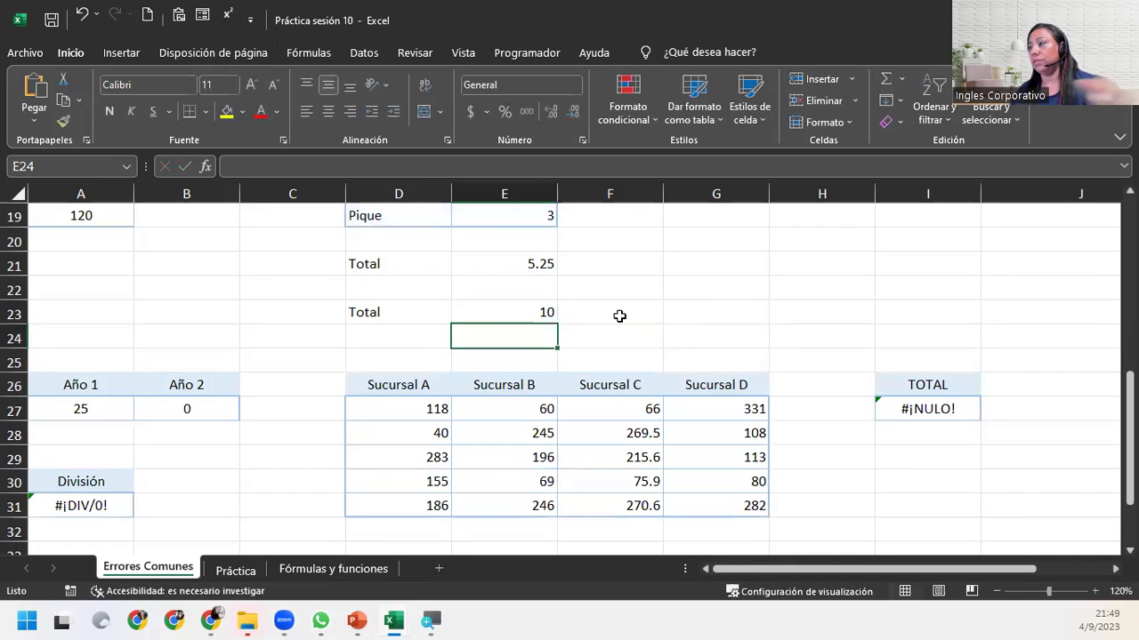
# - Review the lookup value and table arguments in E23's BUSCARV formula and undo the table range replacement
pyautogui.click(476, 310)
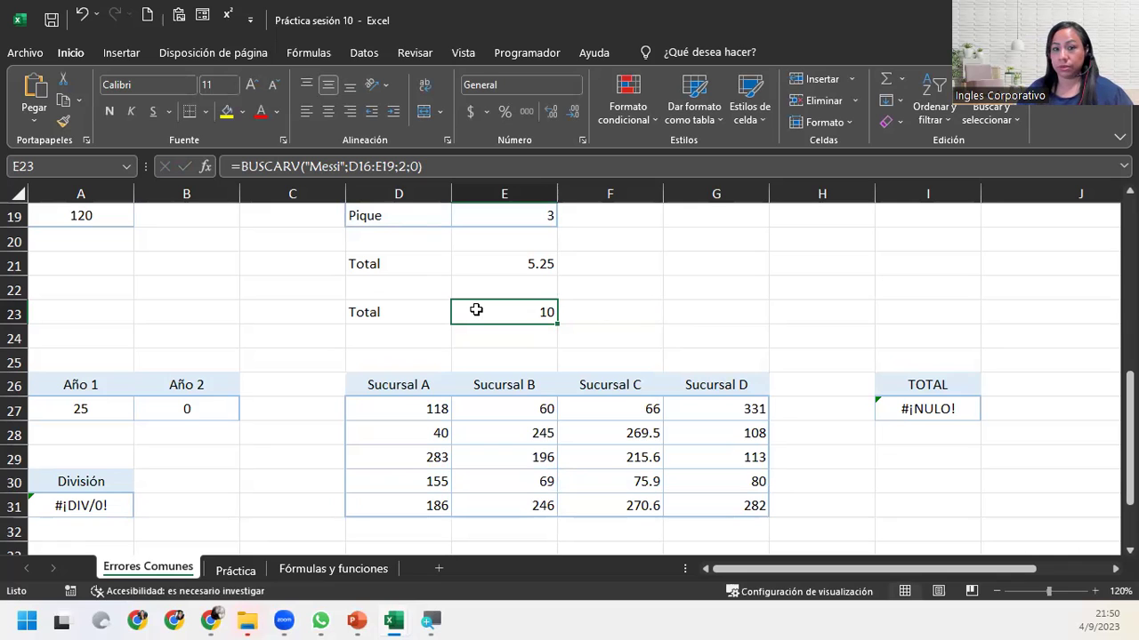
pyautogui.doubleClick(476, 310)
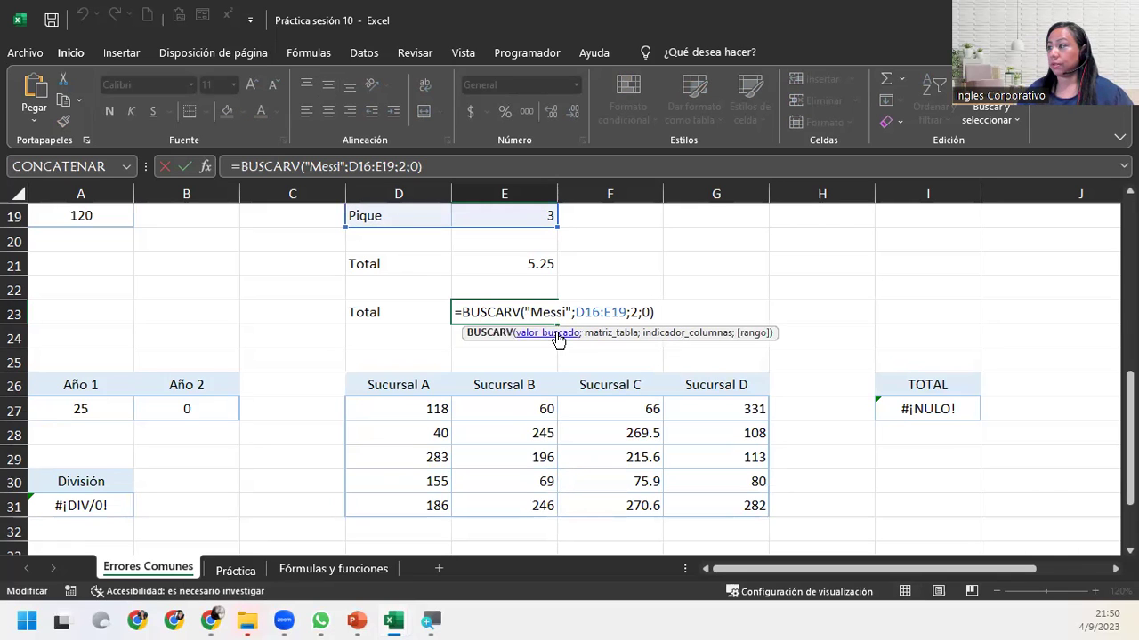
pyautogui.click(557, 335)
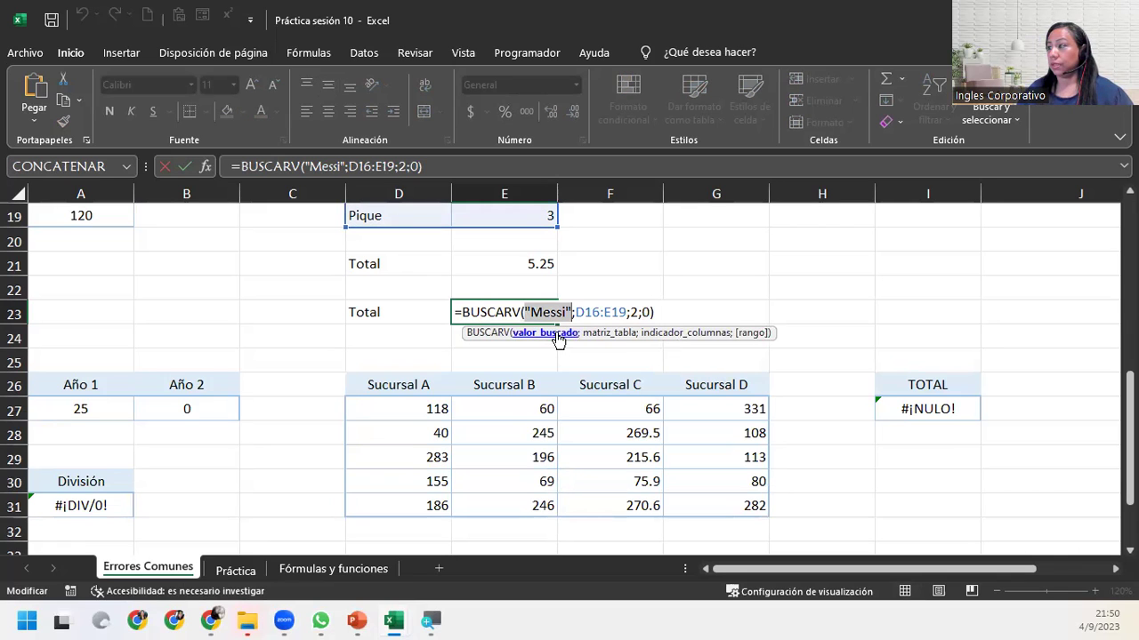
pyautogui.click(605, 336)
pyautogui.hotkey('ctrl', 'Return')
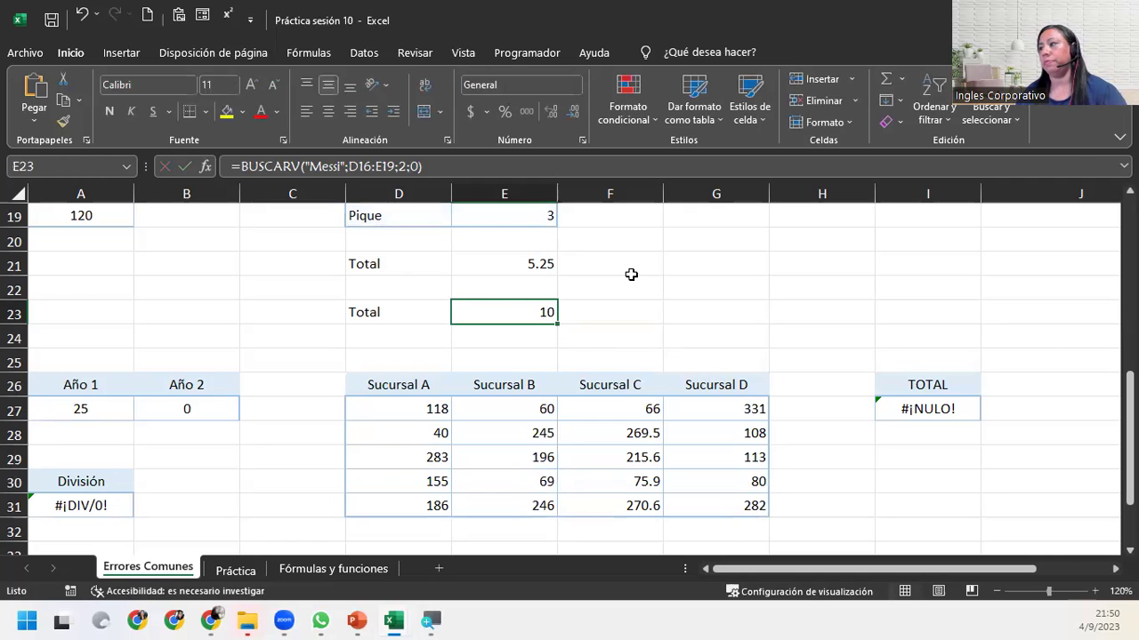
pyautogui.hotkey('ctrl', 'z')
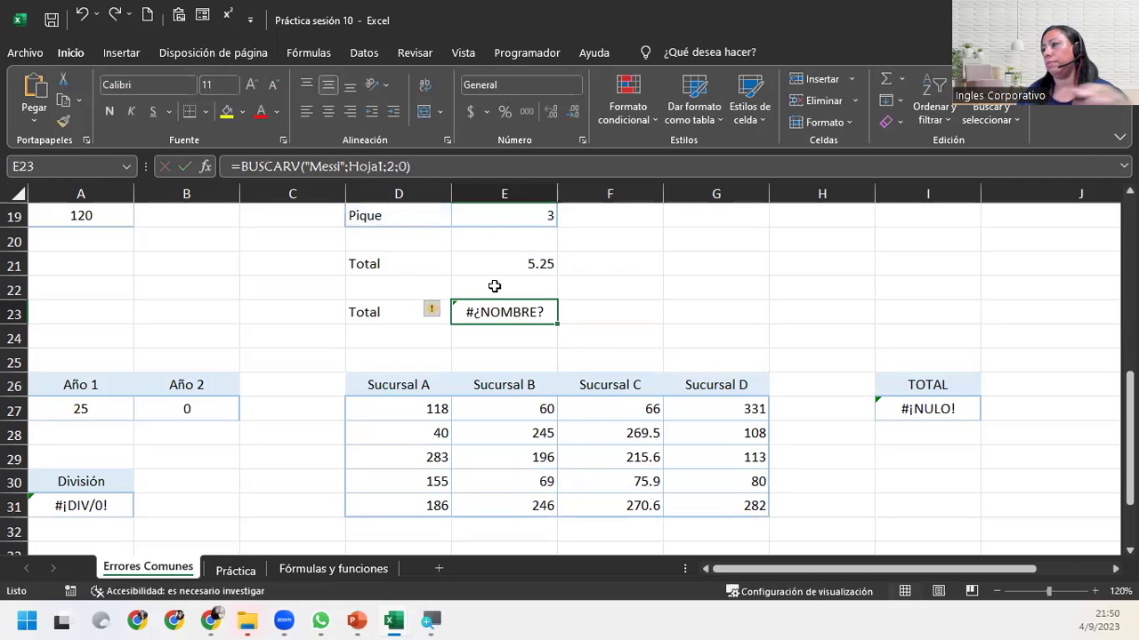
# - Examine the table, lookup value, column index and range arguments of the BUSCARV formula in E23
pyautogui.doubleClick(514, 313)
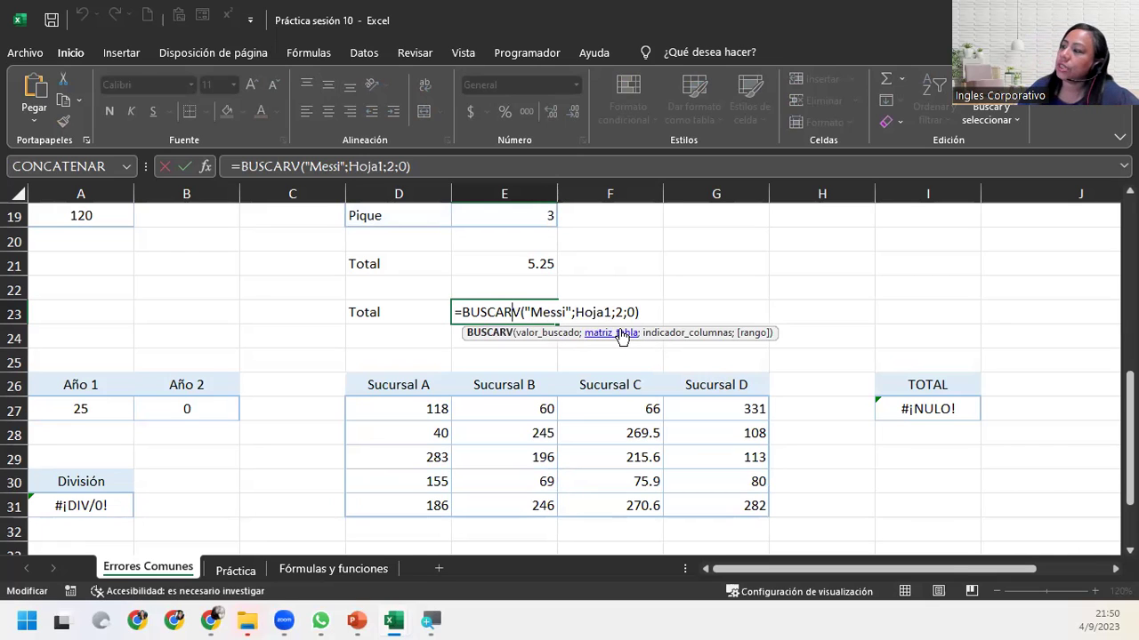
pyautogui.click(622, 335)
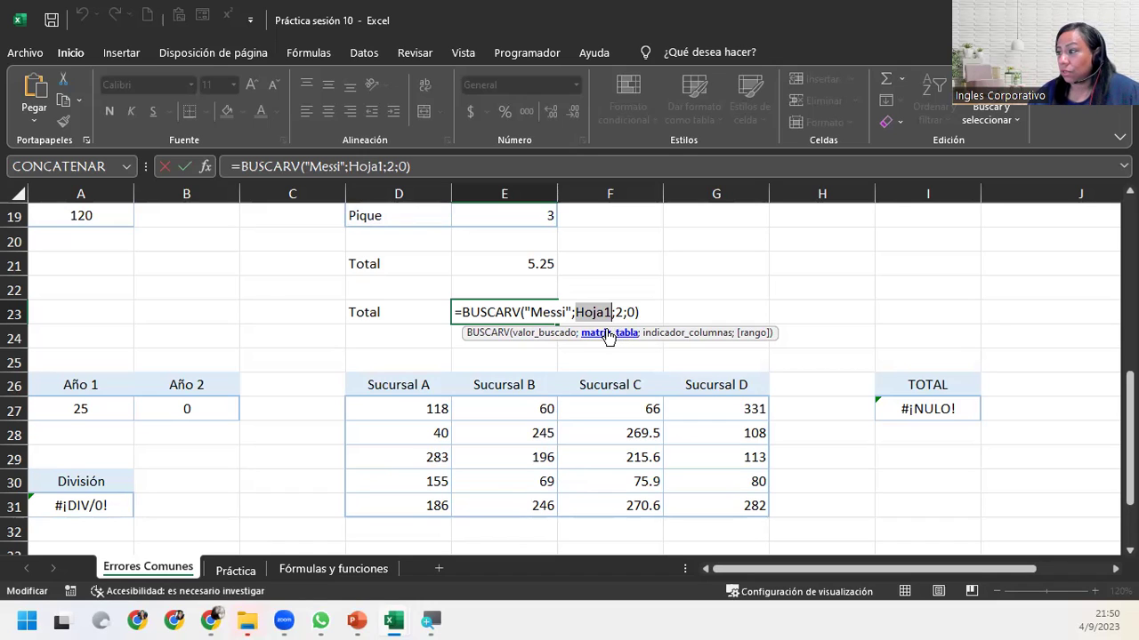
pyautogui.click(560, 334)
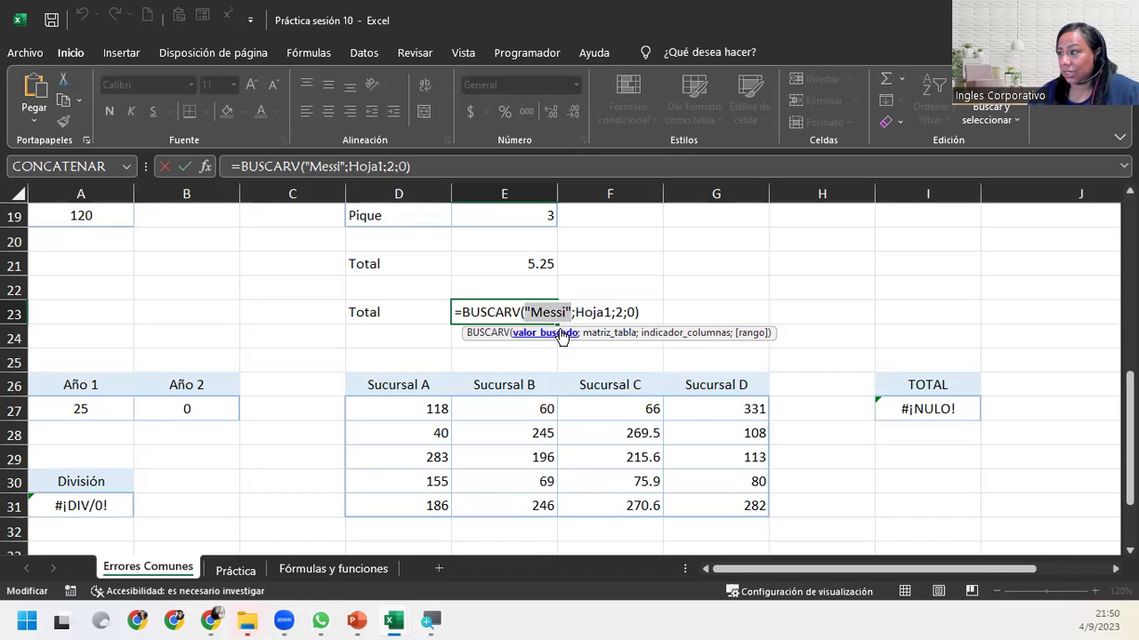
pyautogui.click(608, 333)
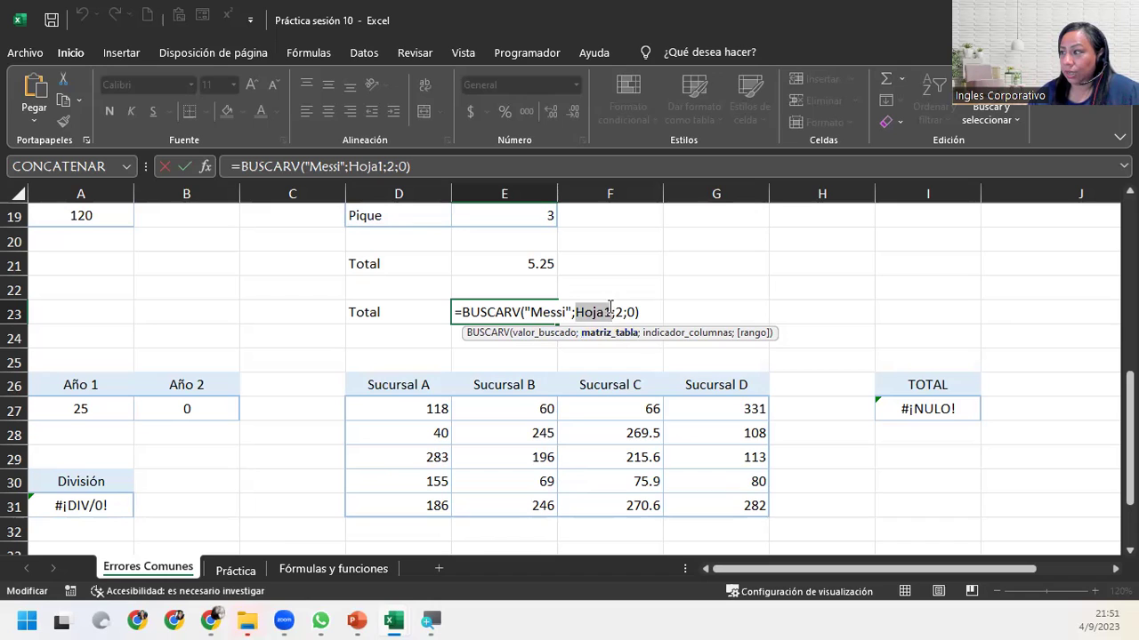
pyautogui.click(685, 333)
pyautogui.click(749, 333)
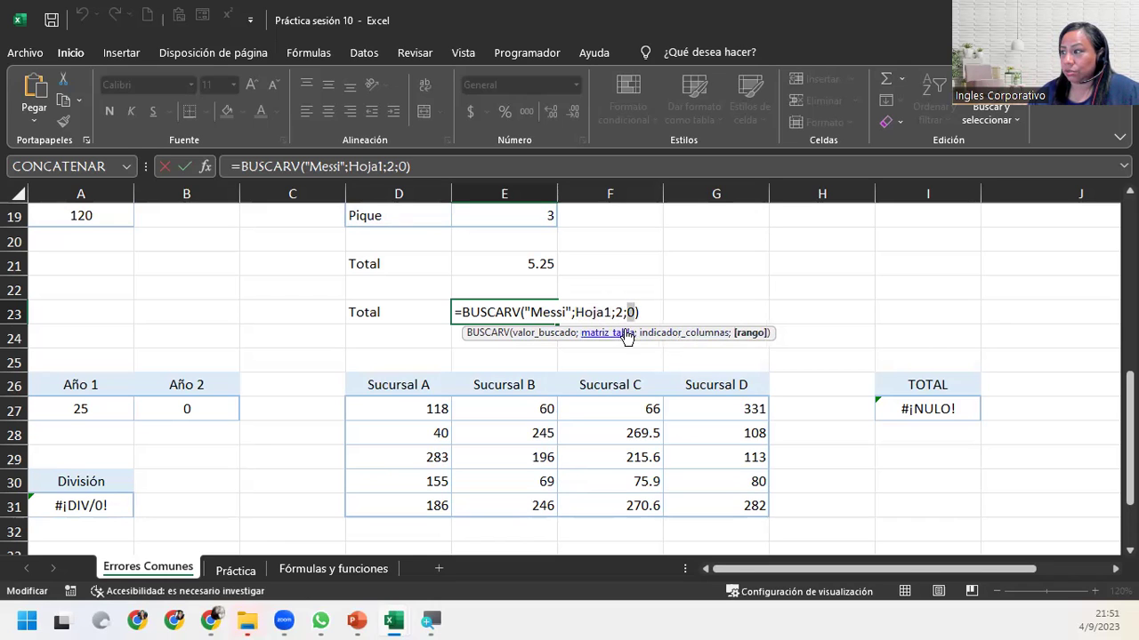
# - Replace the Hoja1 table argument in E23's BUSCARV formula with the GOLES range D16:E19
pyautogui.click(594, 333)
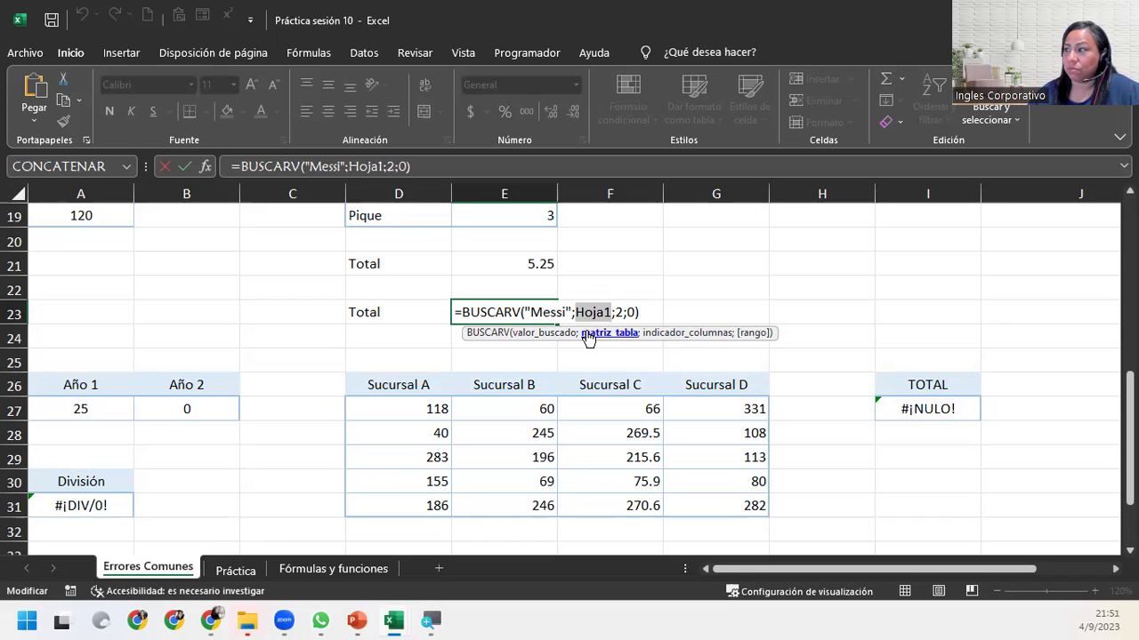
pyautogui.scroll(3, 600, 293)
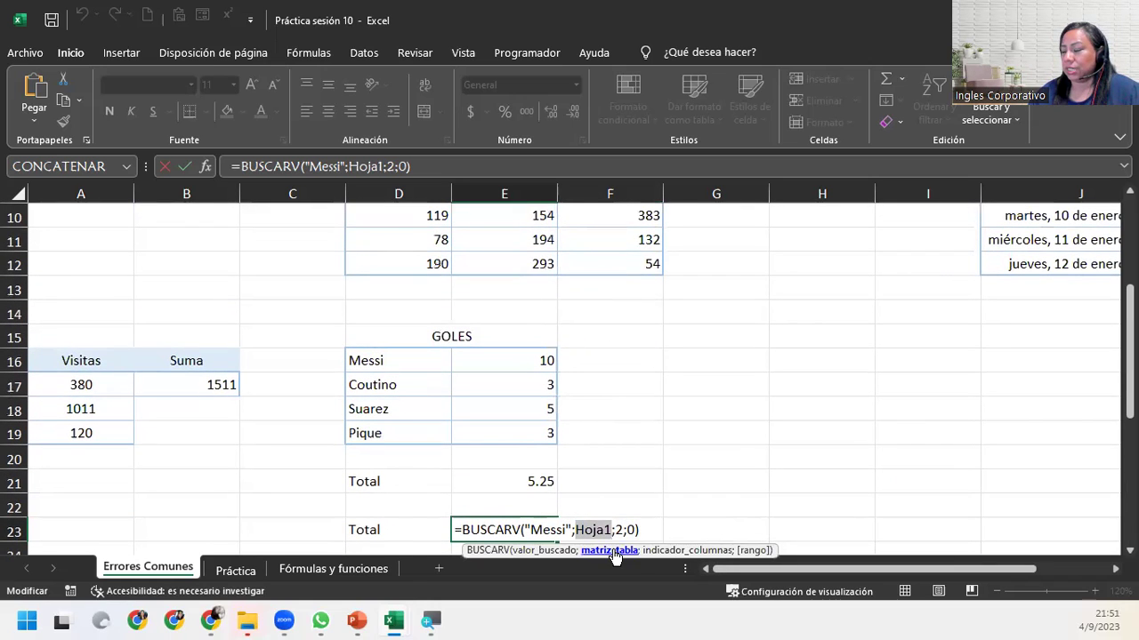
pyautogui.moveTo(393, 360); pyautogui.dragTo(511, 424)
pyautogui.scroll(-1, 647, 461)
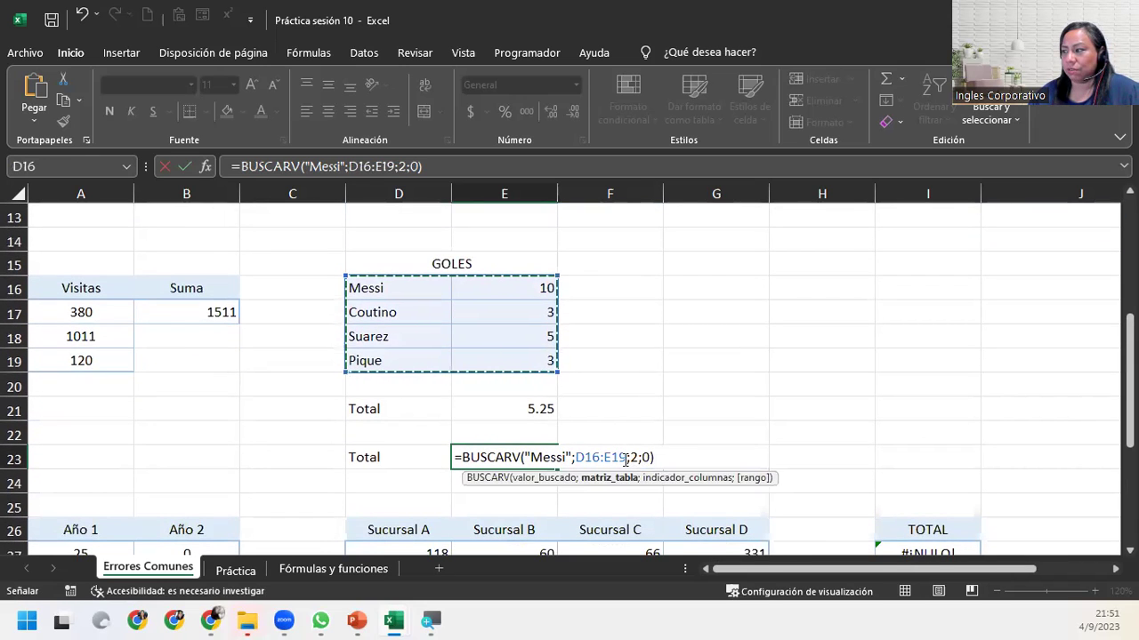
pyautogui.click(658, 457)
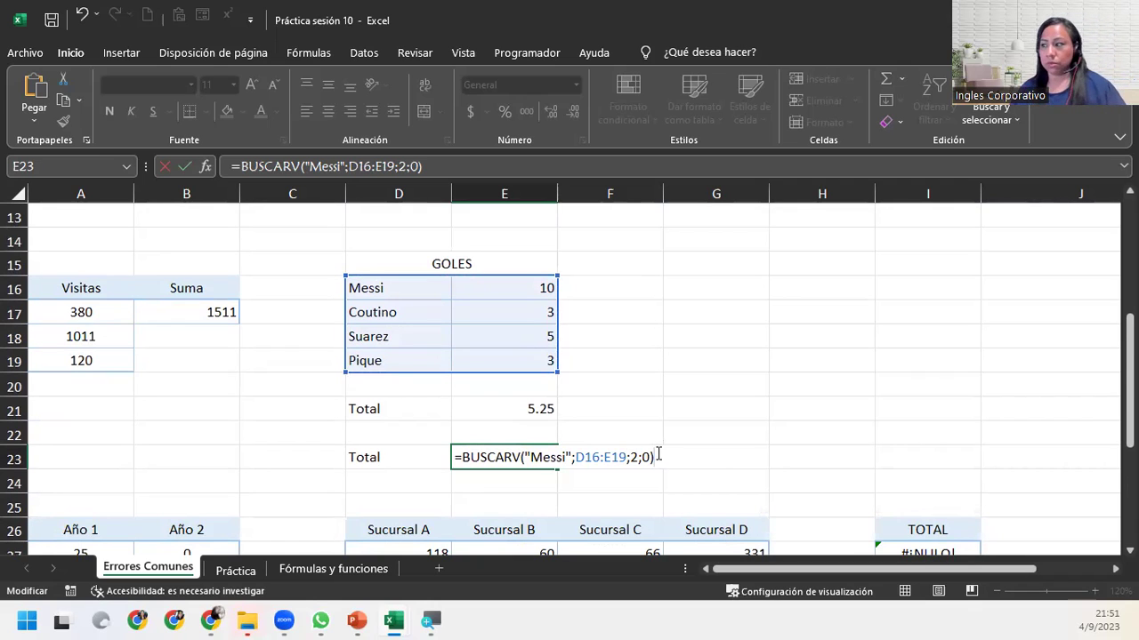
# - Restore Hoja1 as the table argument of the BUSCARV formula in E23
pyautogui.click(590, 456)
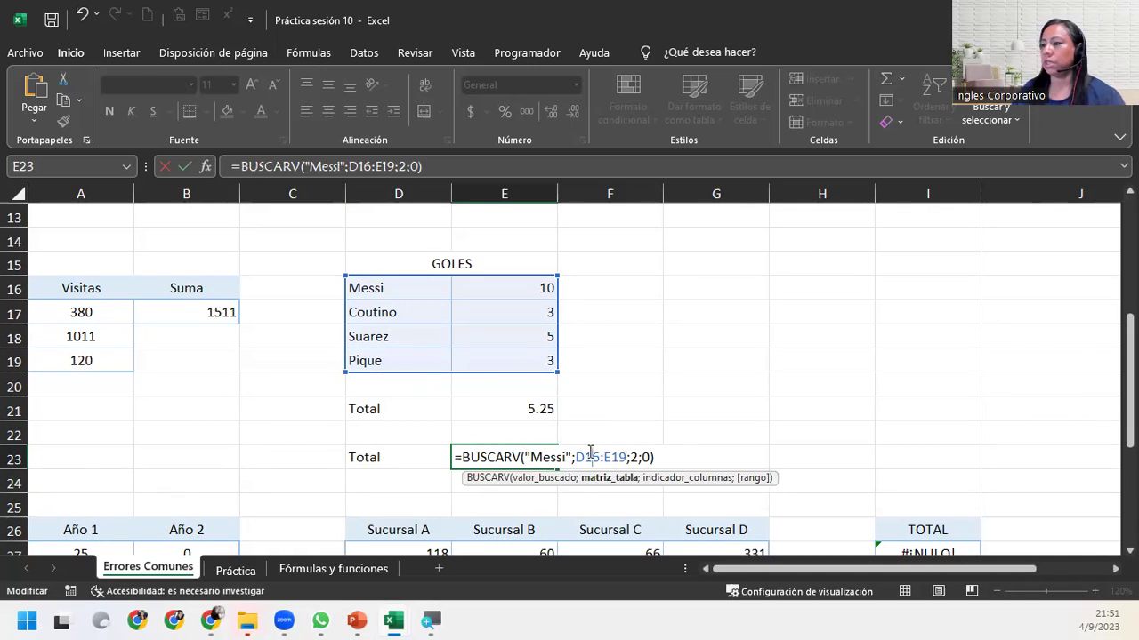
pyautogui.doubleClick(591, 456)
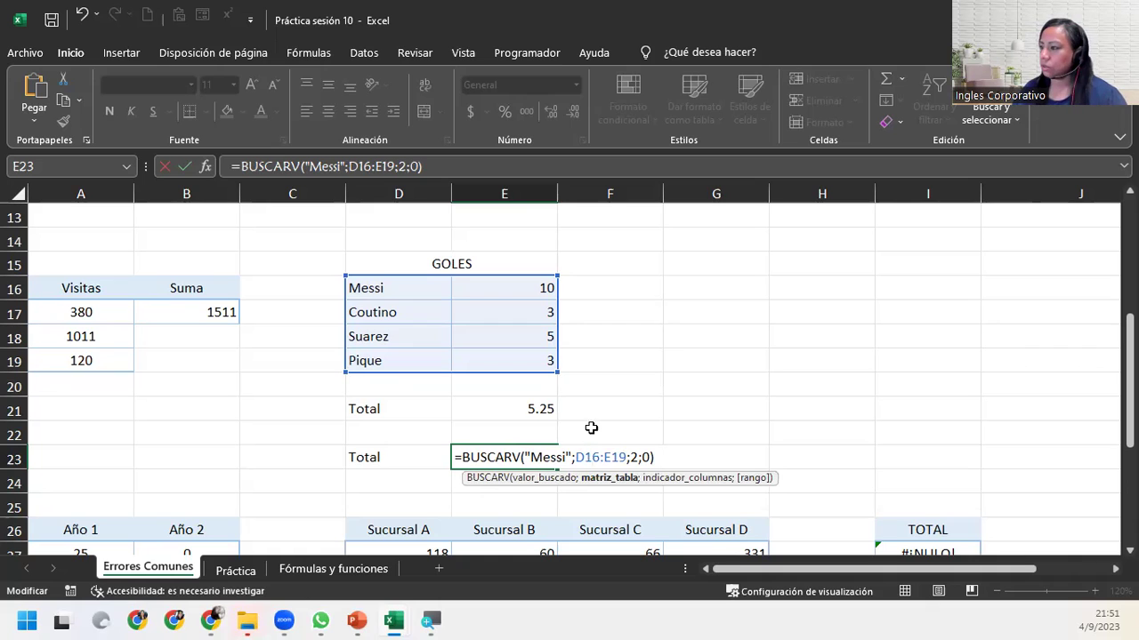
pyautogui.write('Hoja1')
pyautogui.hotkey('ctrl', 'Return')
# - Correct E23's BUSCARV formula by selecting D16:E19 as its table argument in place of Hoja1, and enter it
pyautogui.doubleClick(486, 456)
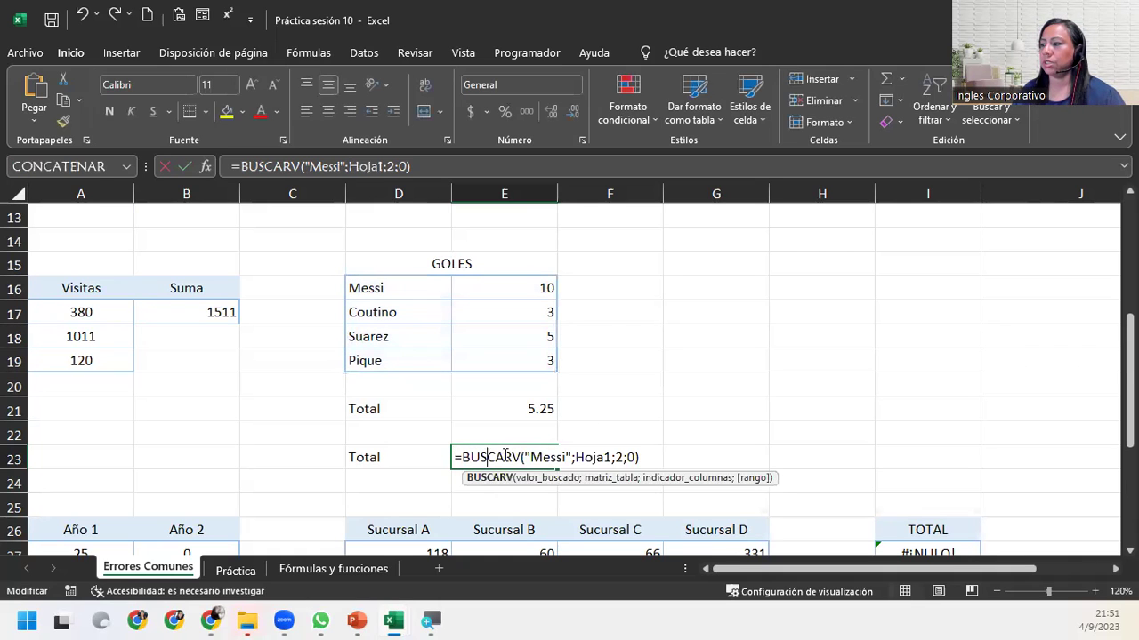
pyautogui.click(621, 480)
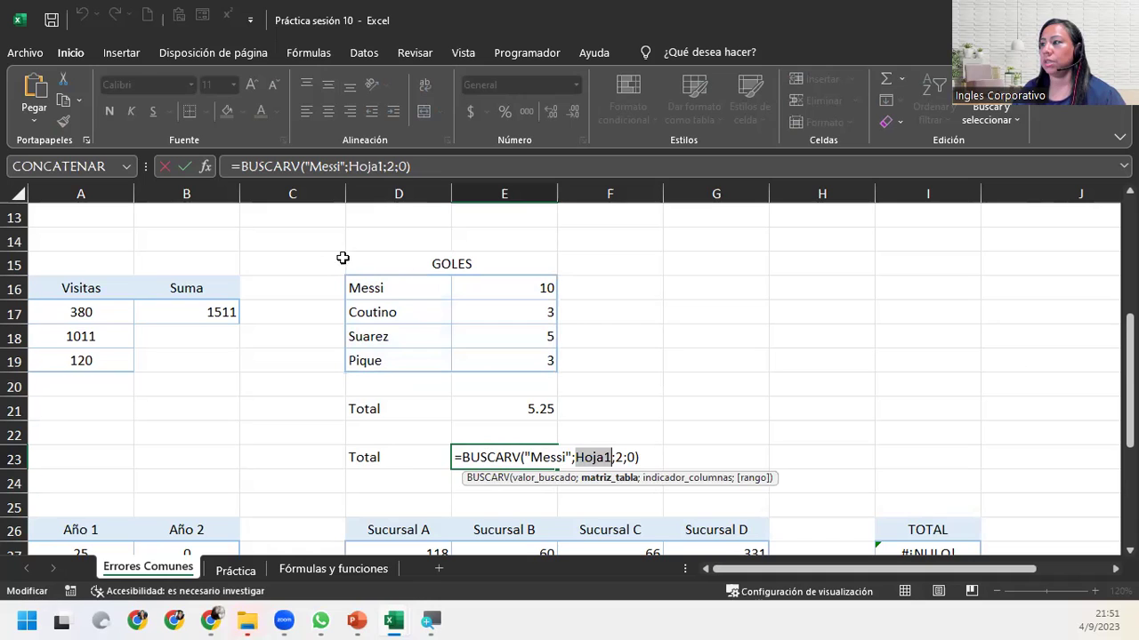
pyautogui.moveTo(394, 288); pyautogui.dragTo(512, 364)
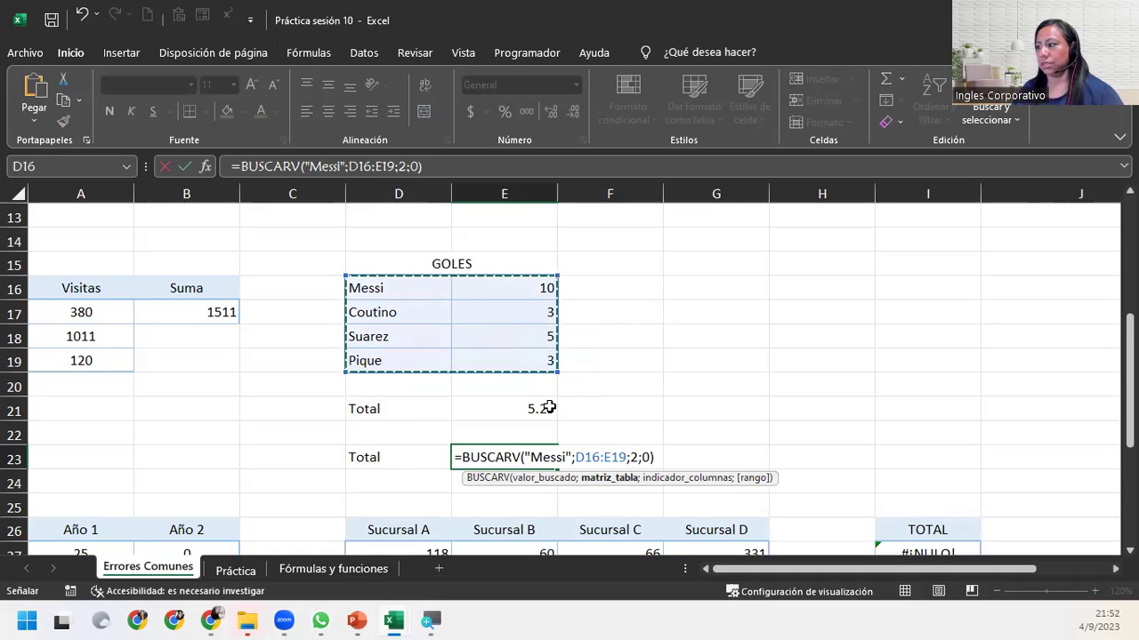
pyautogui.press('Return')
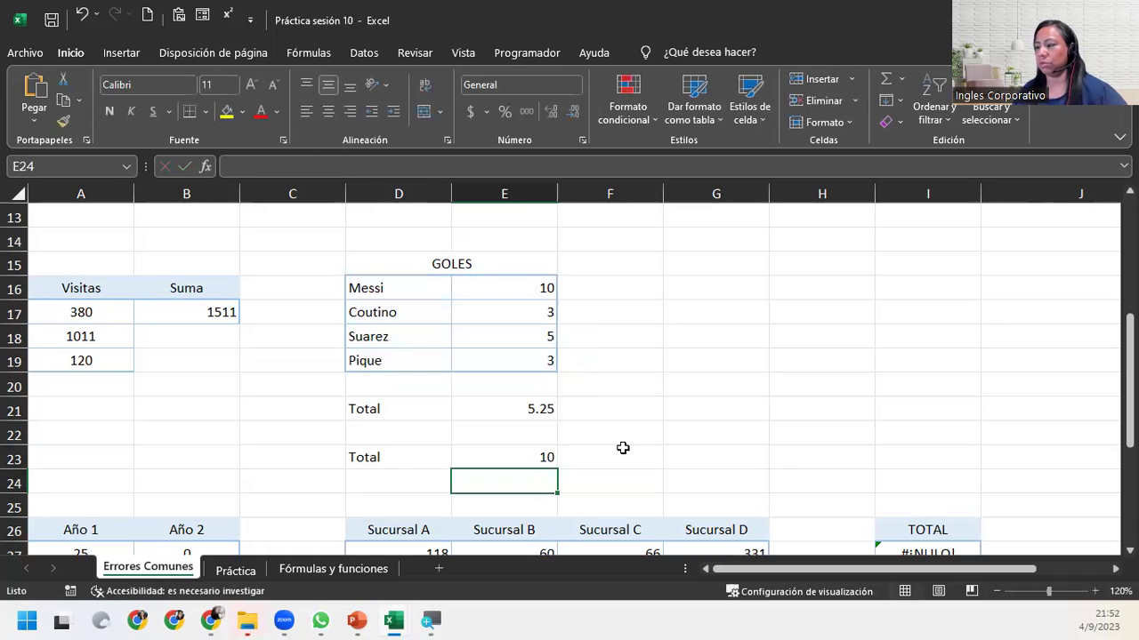
pyautogui.click(516, 457)
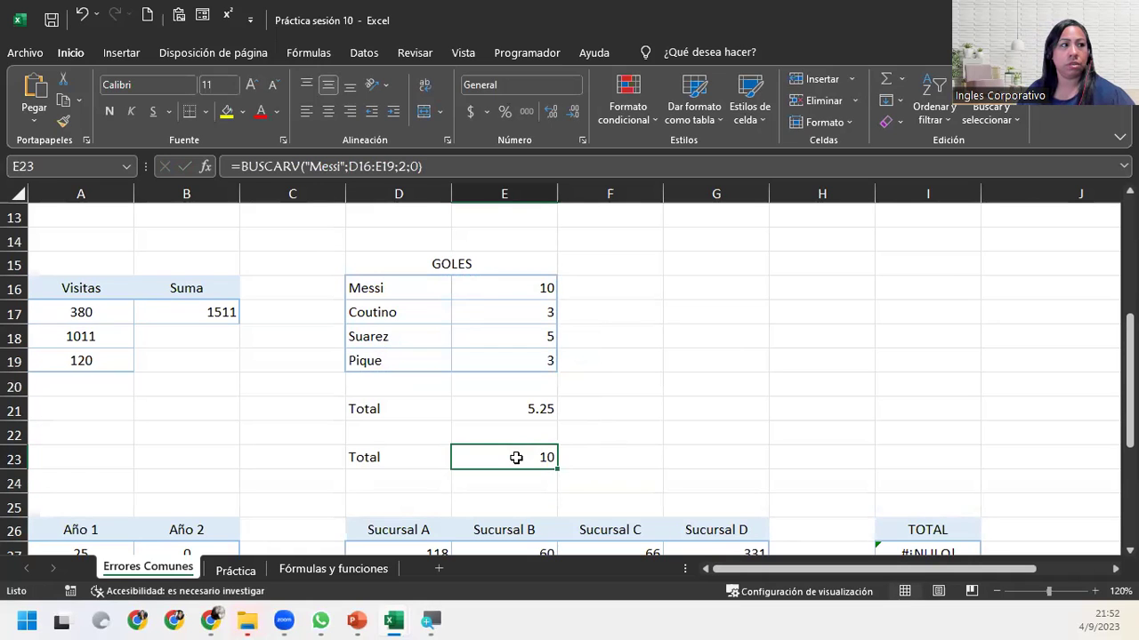
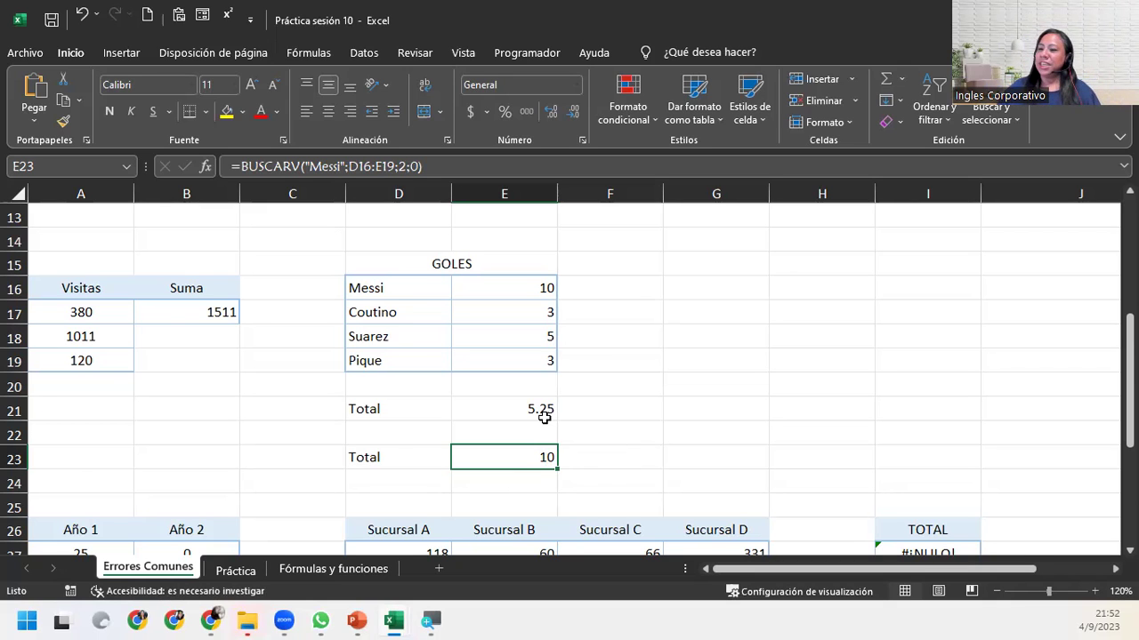
# - Examine the División formula in A31 and the Año 1 and Año 2 cells it refers to
pyautogui.scroll(-2, 545, 414)
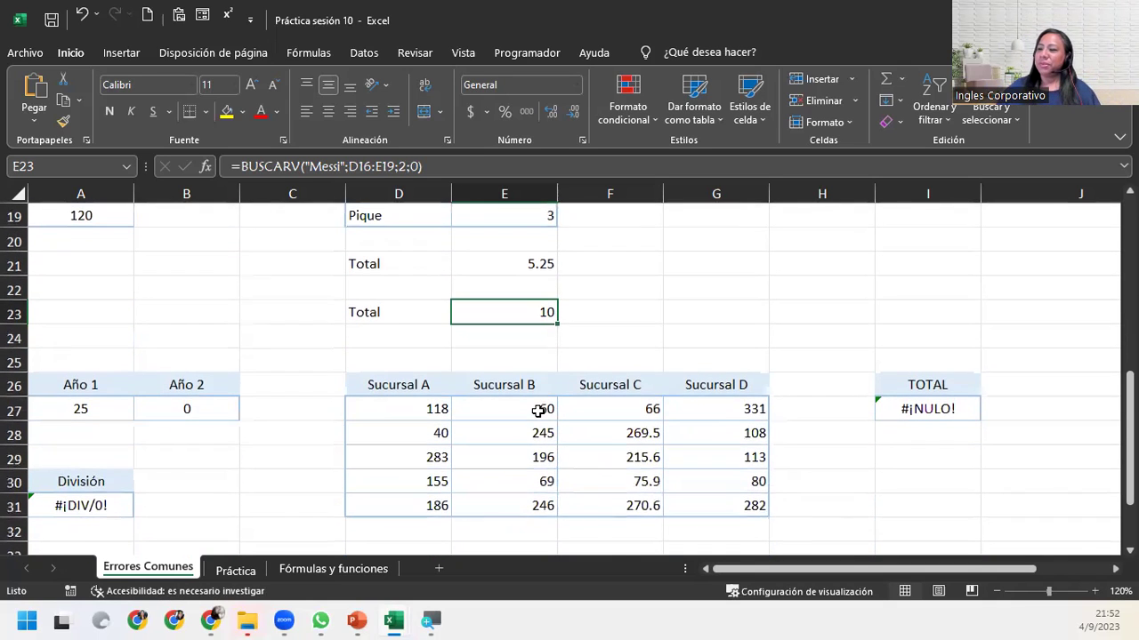
pyautogui.click(49, 511)
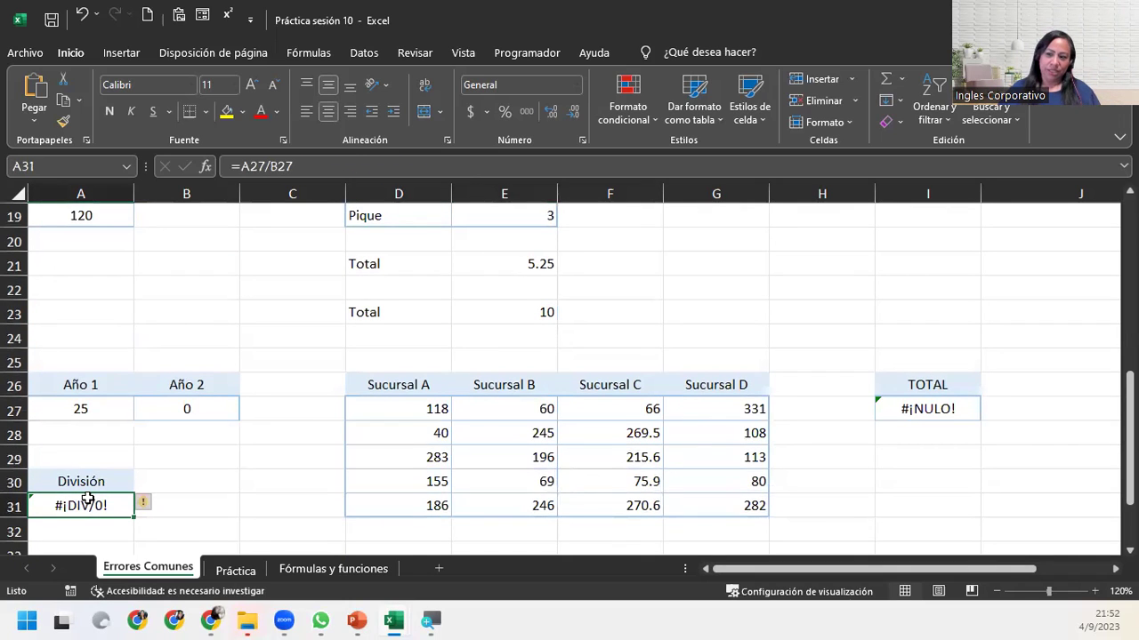
pyautogui.click(491, 311)
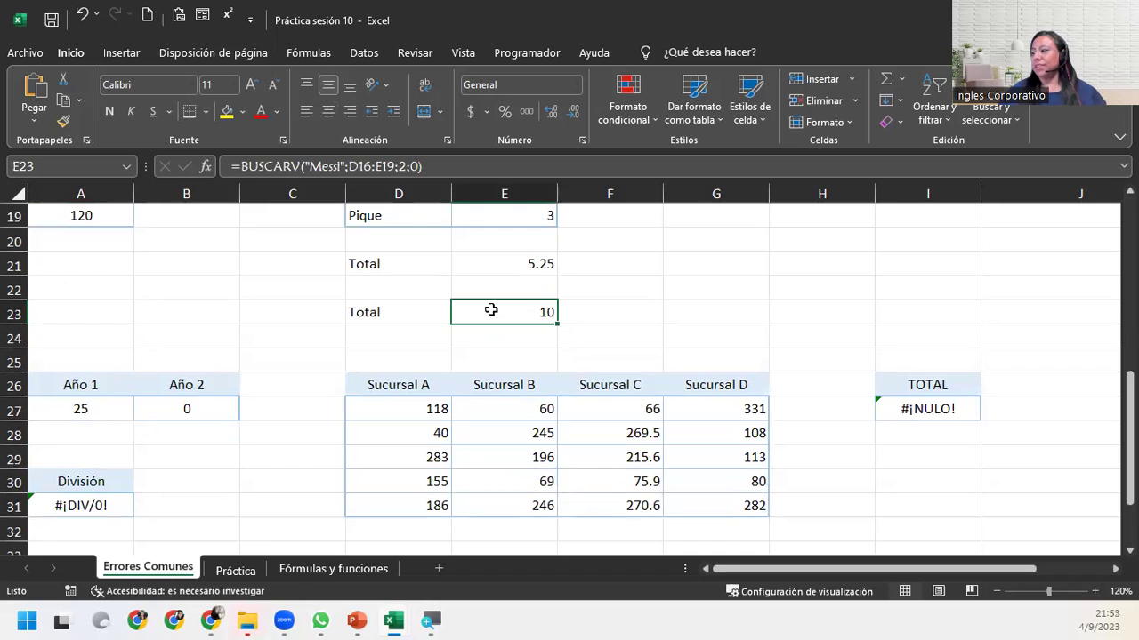
pyautogui.click(111, 502)
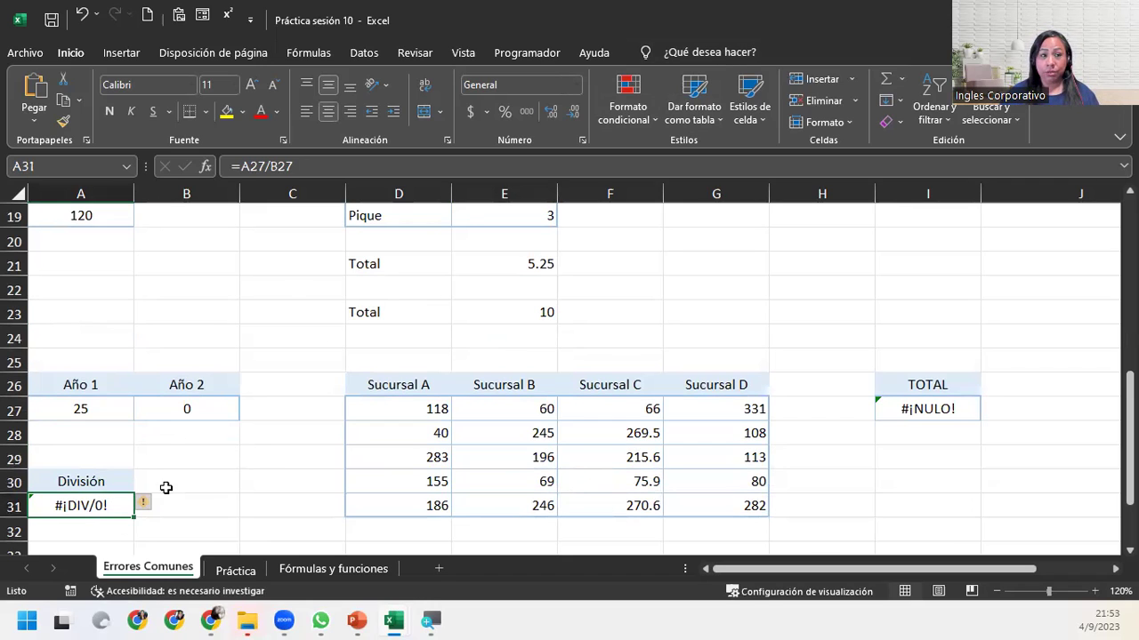
pyautogui.doubleClick(84, 505)
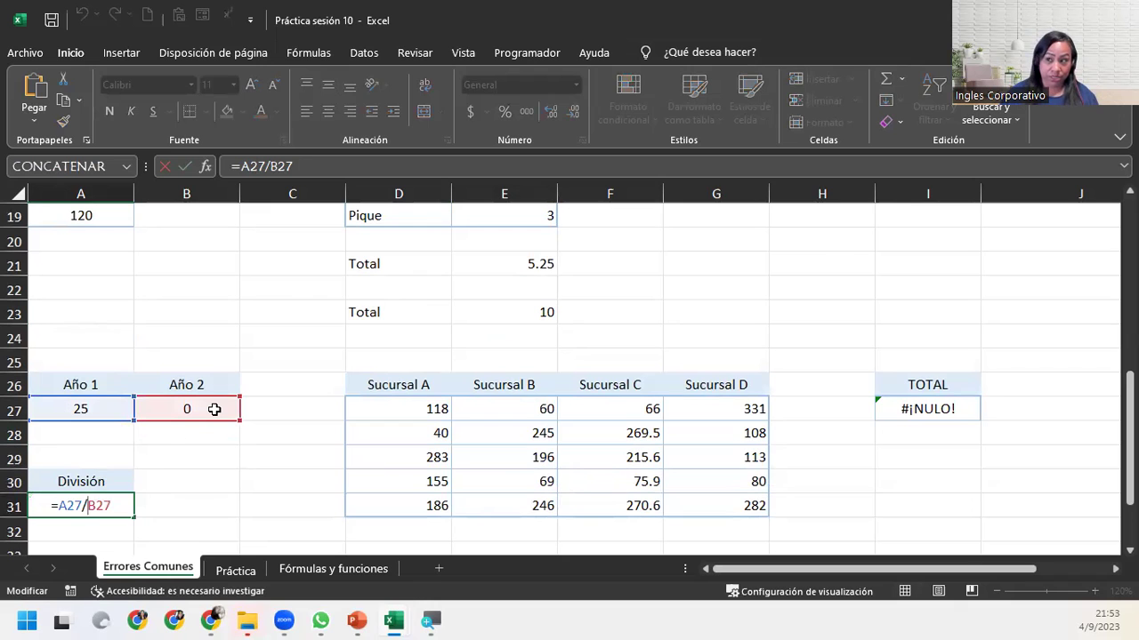
pyautogui.press('Return')
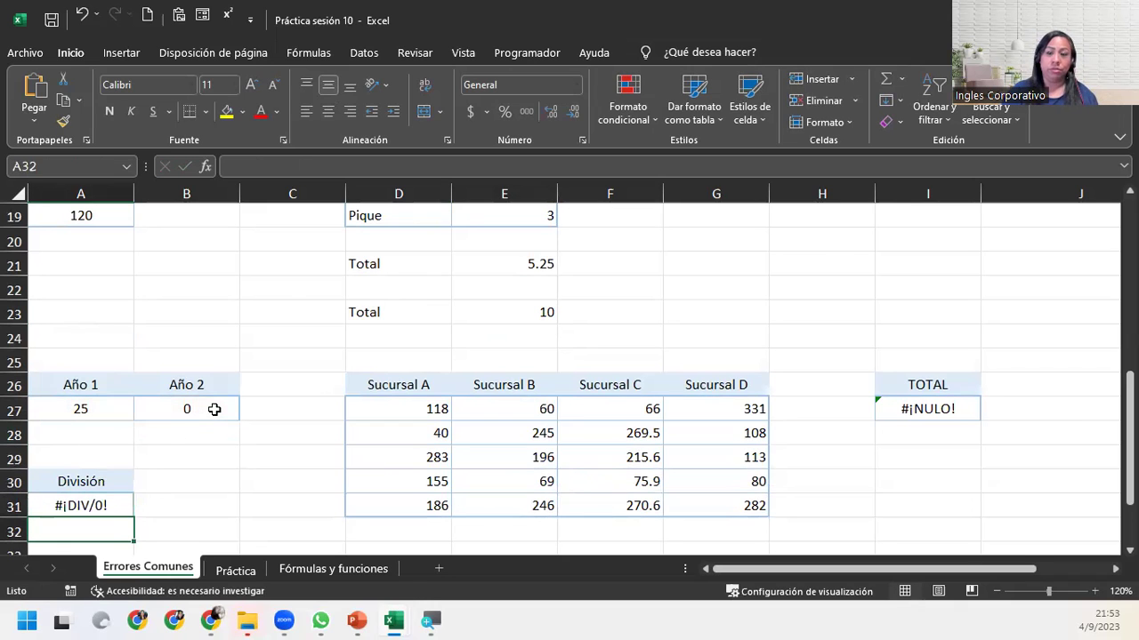
# - Test the División formula by entering 5, 2, 8 and again 2 as the Año 2 value in B27
pyautogui.click(215, 408)
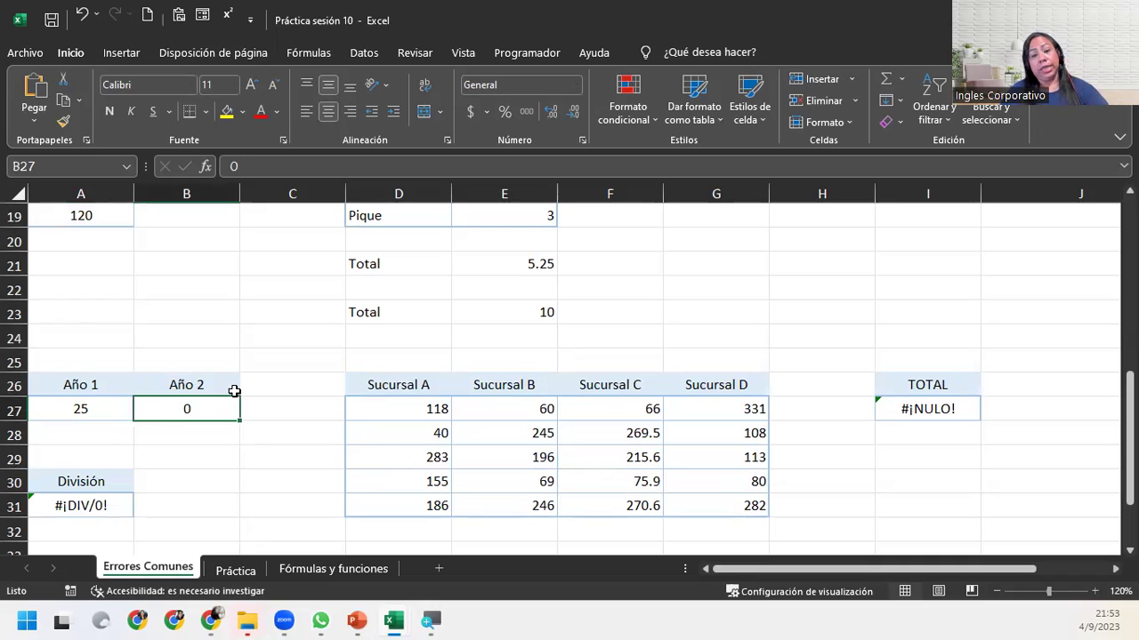
pyautogui.write('5')
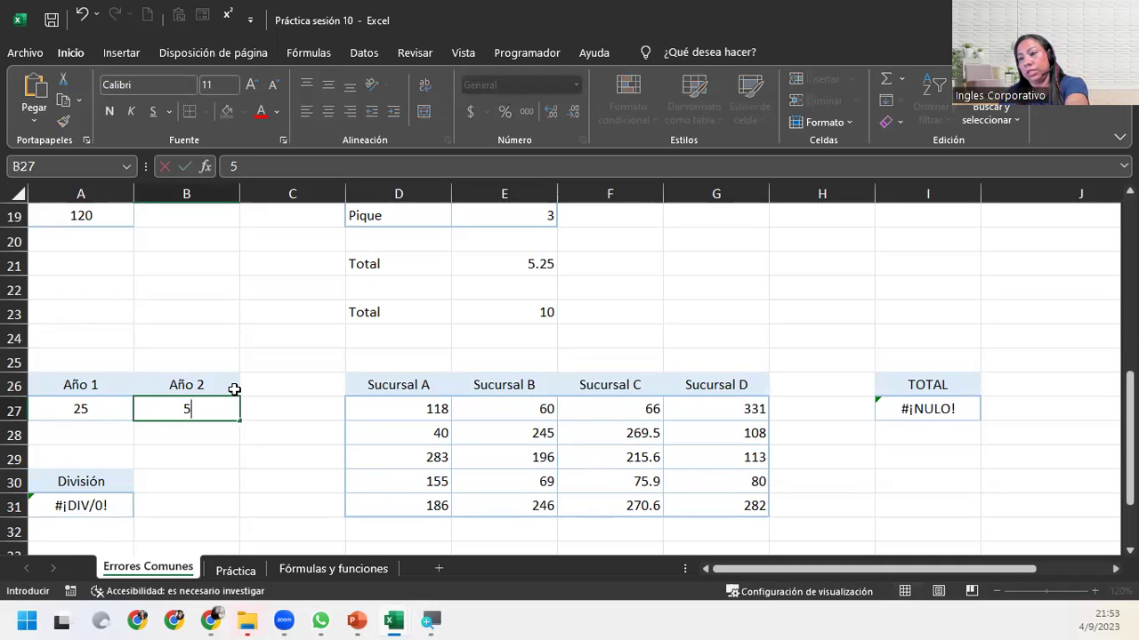
pyautogui.press('Return')
pyautogui.click(185, 409)
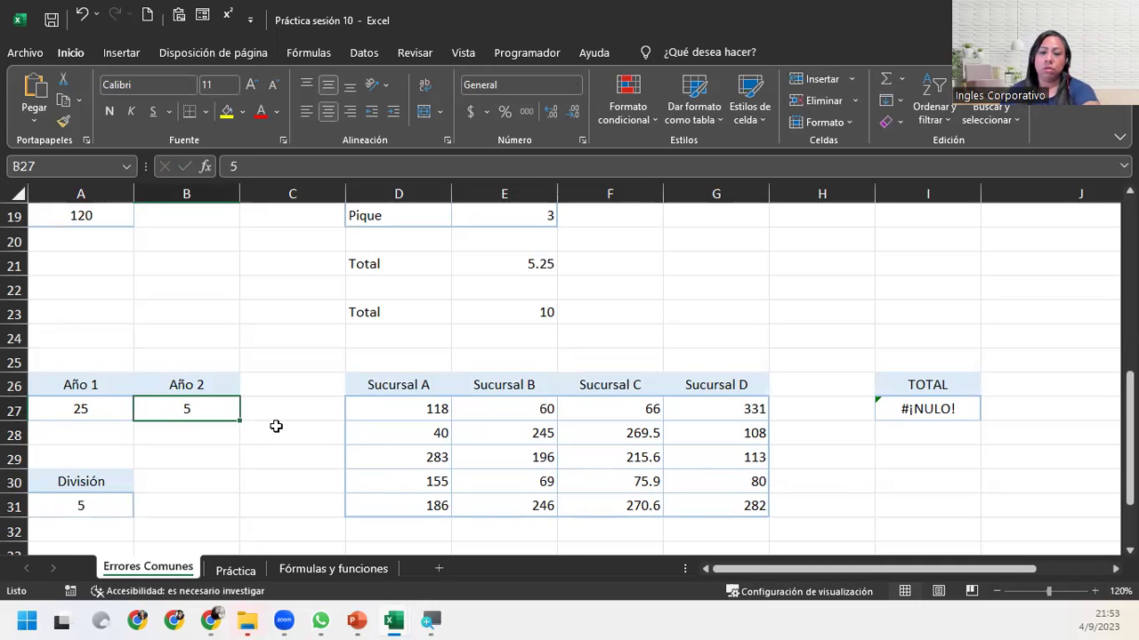
pyautogui.write('2')
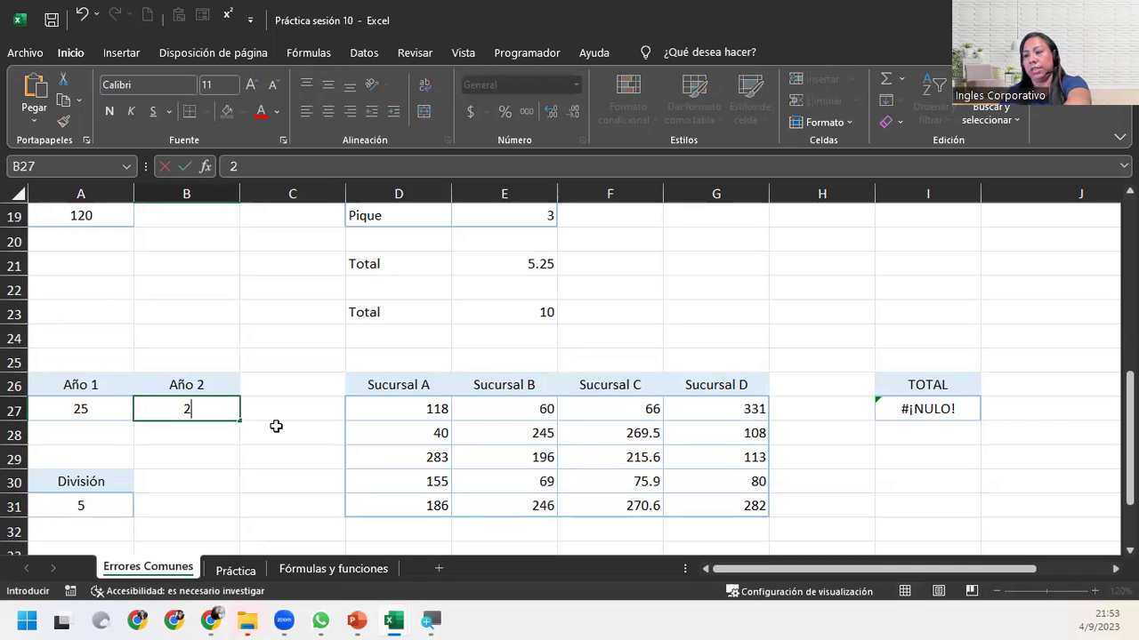
pyautogui.press('Return')
pyautogui.click(216, 410)
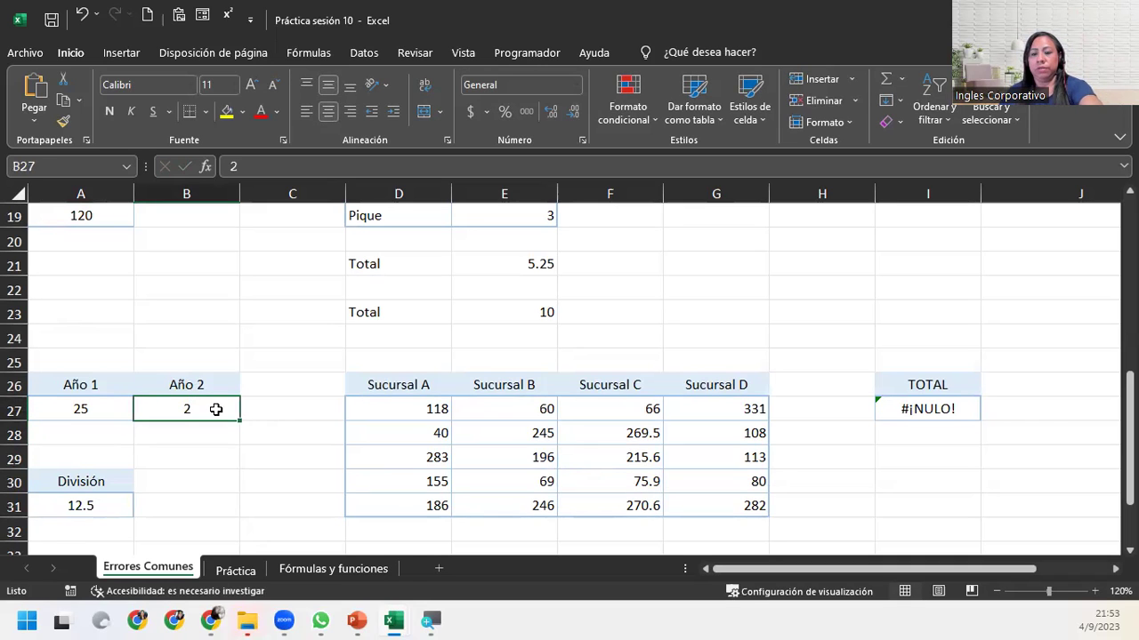
pyautogui.write('8')
pyautogui.press('Return')
pyautogui.click(217, 409)
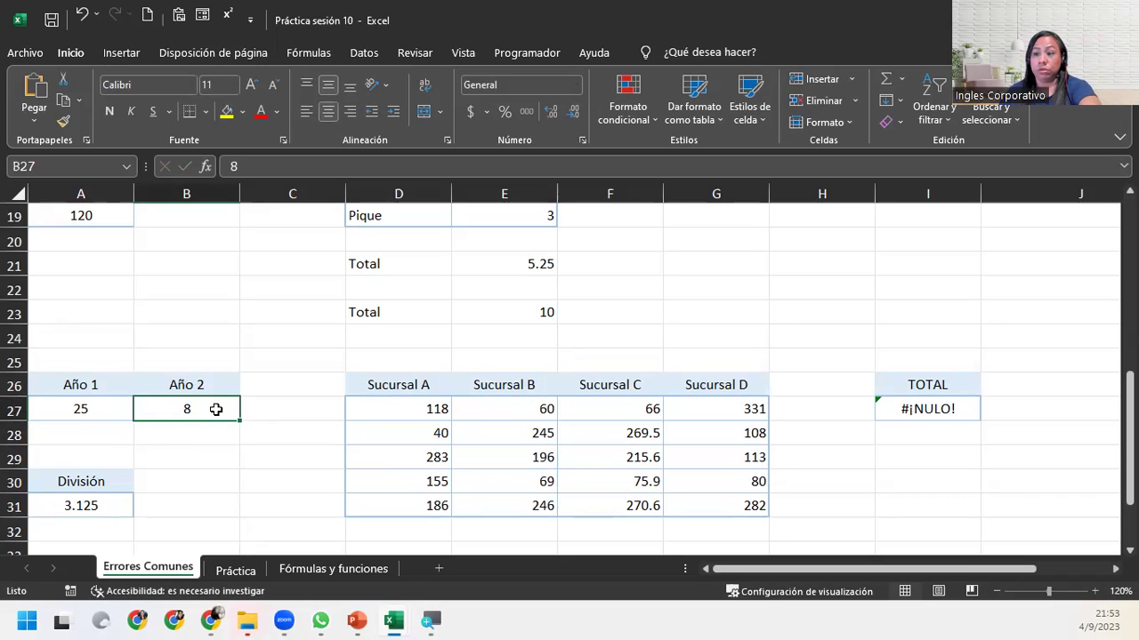
pyautogui.write('2')
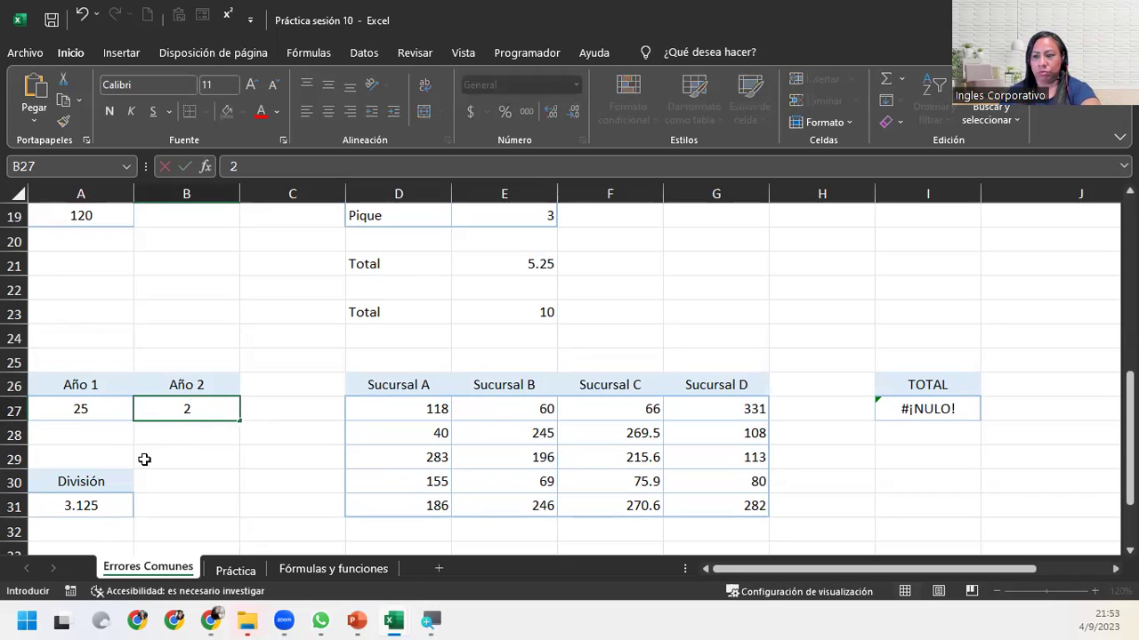
pyautogui.press('Return')
# - Set the Año 2 value in B27 back to 0 and select the División result in A31
pyautogui.click(214, 407)
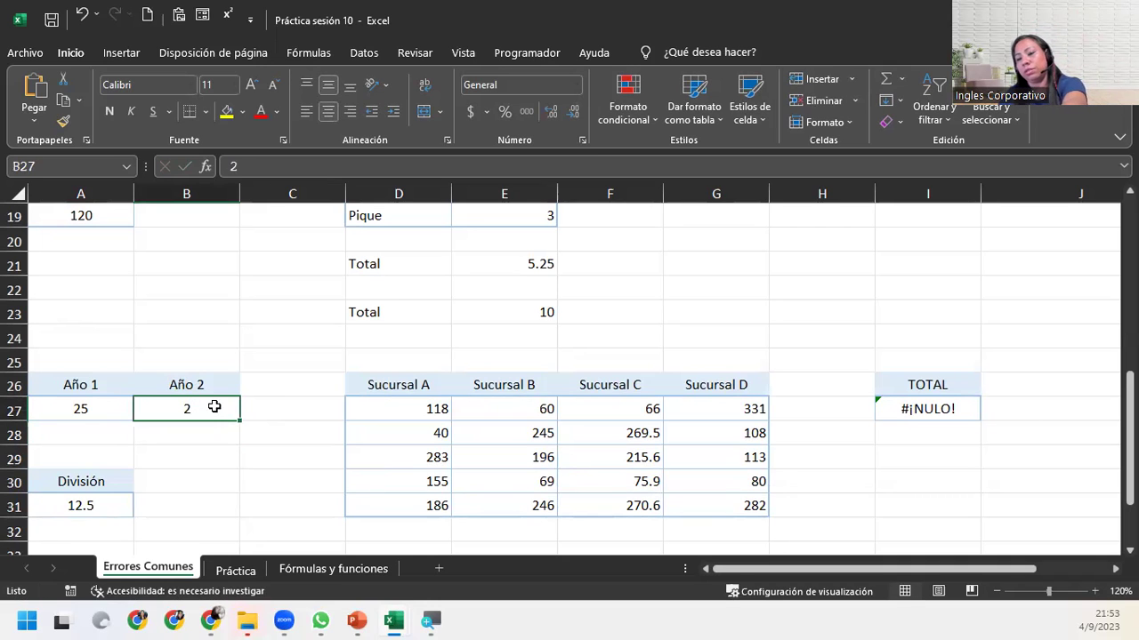
pyautogui.write('0')
pyautogui.click(115, 499)
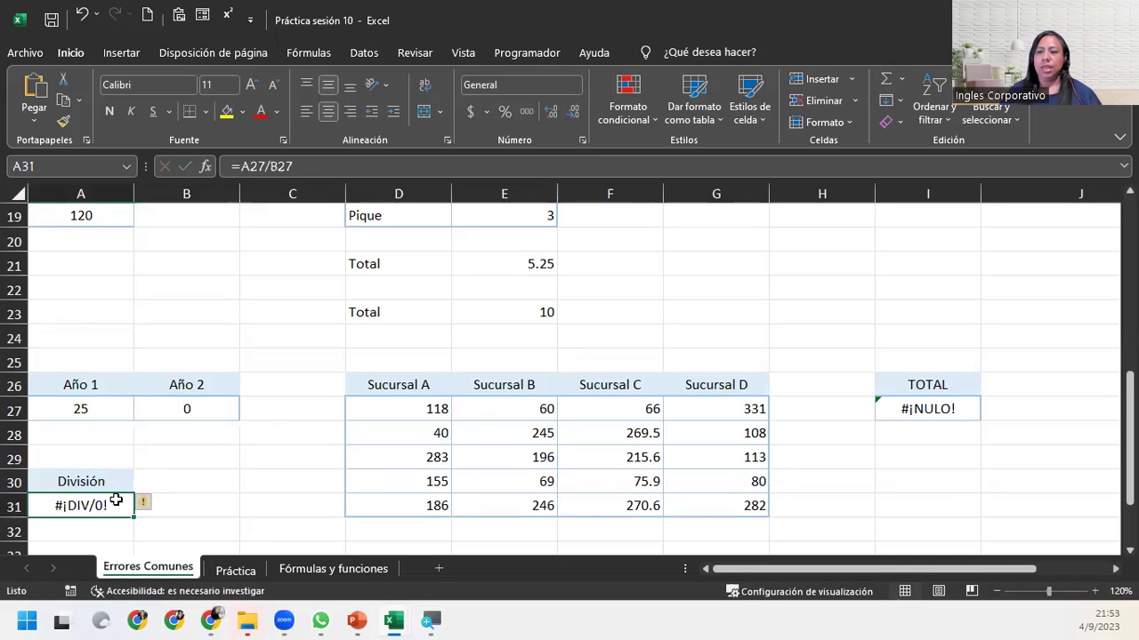
# - Wrap the División formula in A31 in SI.ERROR, with "No se puede realizar la operación" as the text returned on error
pyautogui.doubleClick(95, 504)
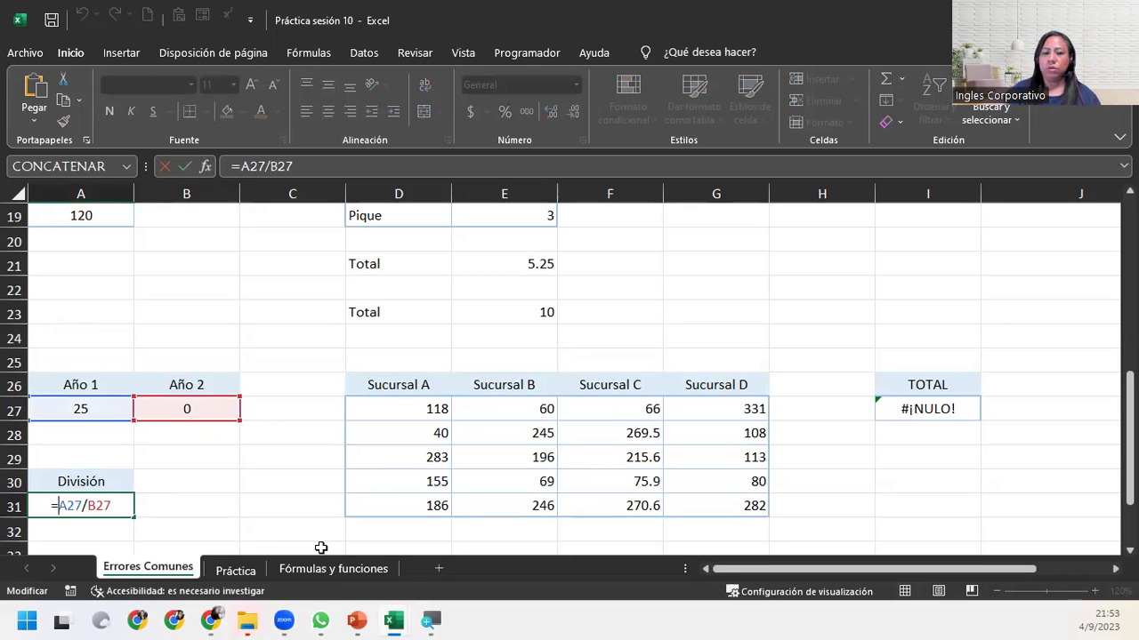
pyautogui.write('si.e')
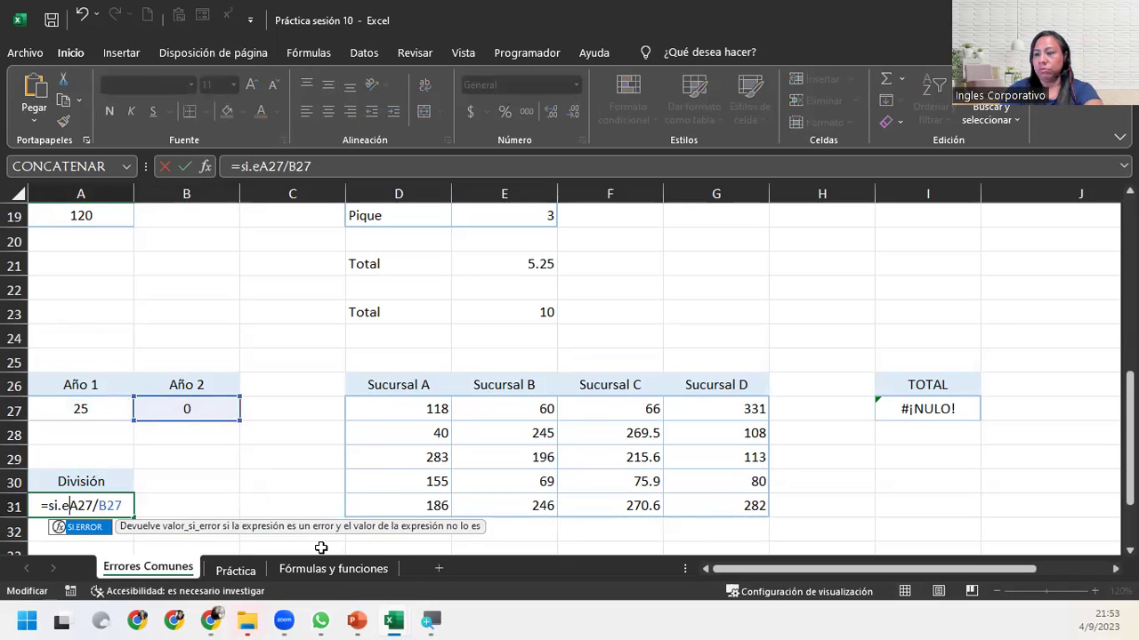
pyautogui.press('Tab')
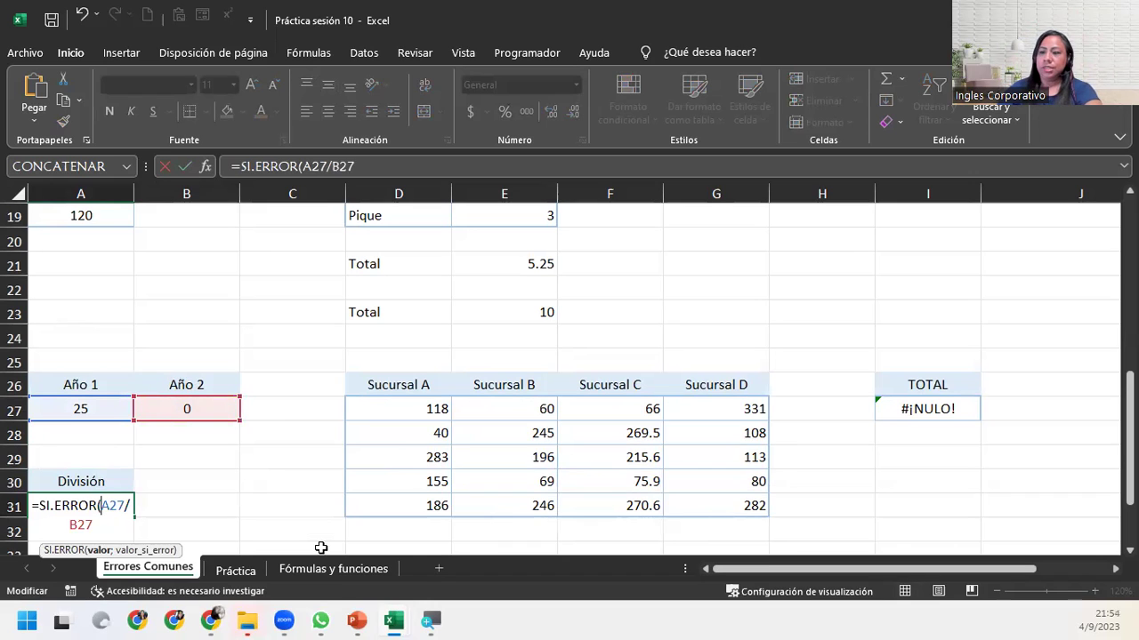
pyautogui.click(103, 521)
pyautogui.write(';')
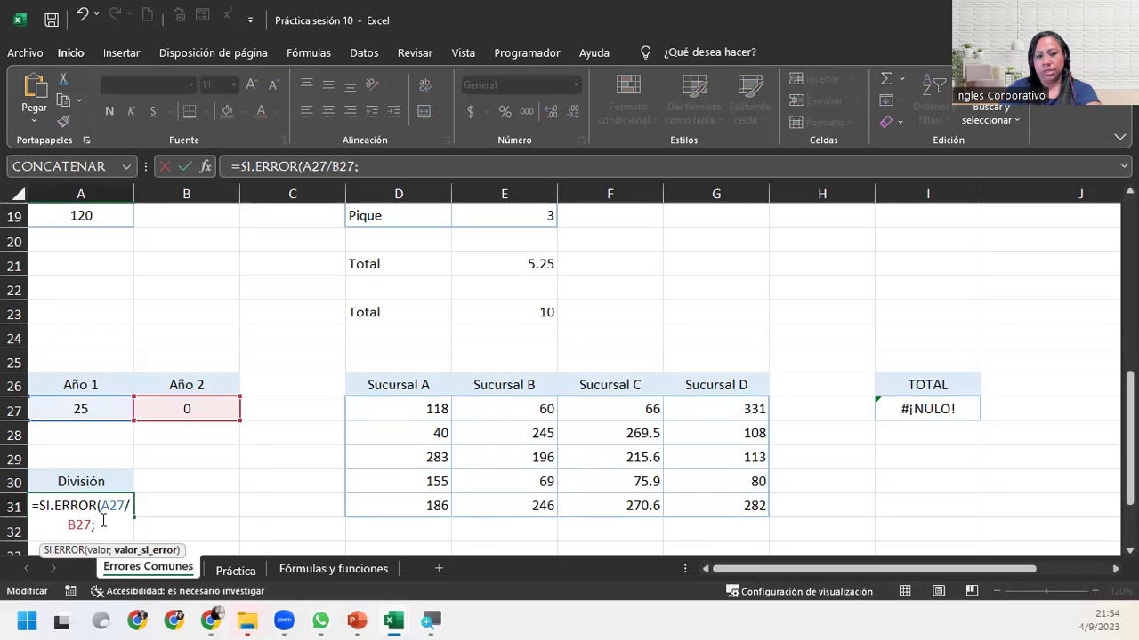
pyautogui.write('"')
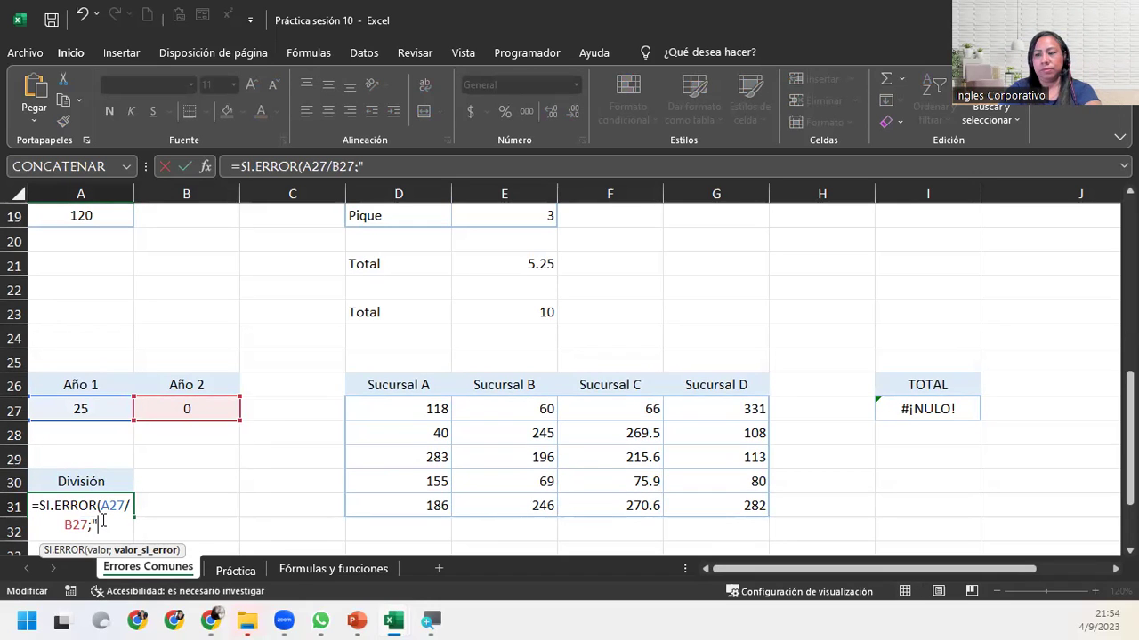
pyautogui.write('No se')
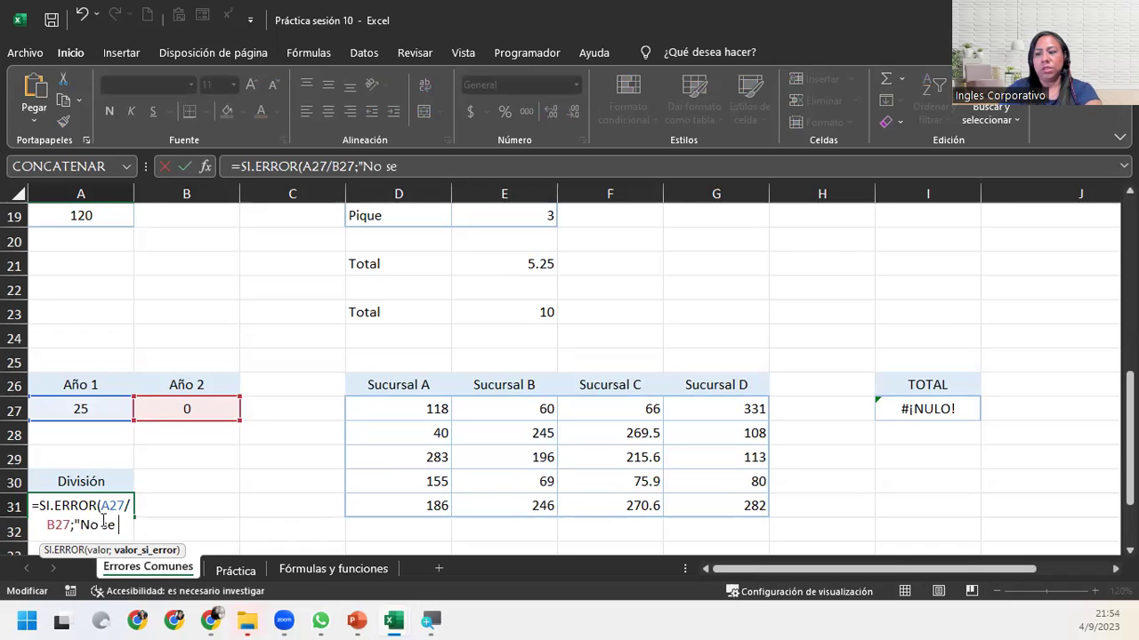
pyautogui.write(' puede realizar la operación')
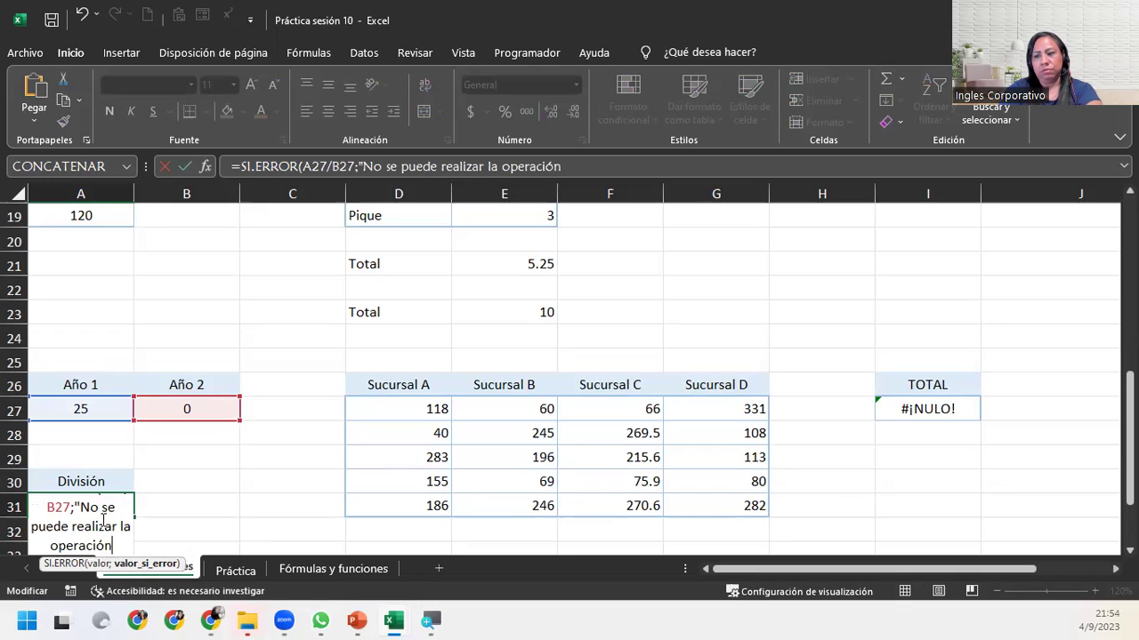
pyautogui.write('")')
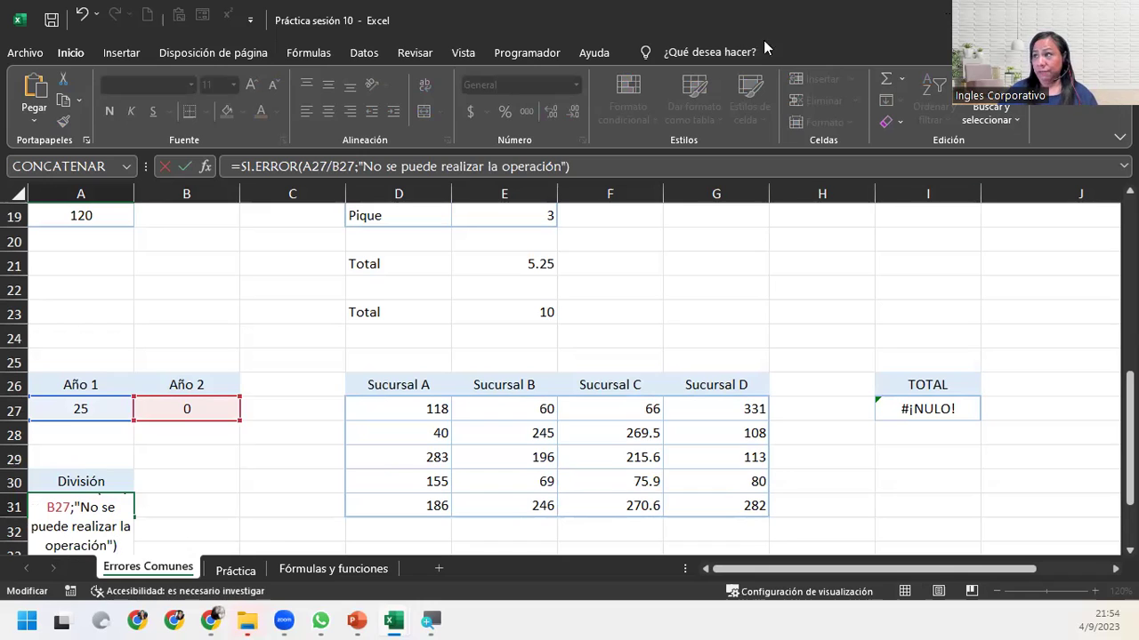
pyautogui.click(599, 167)
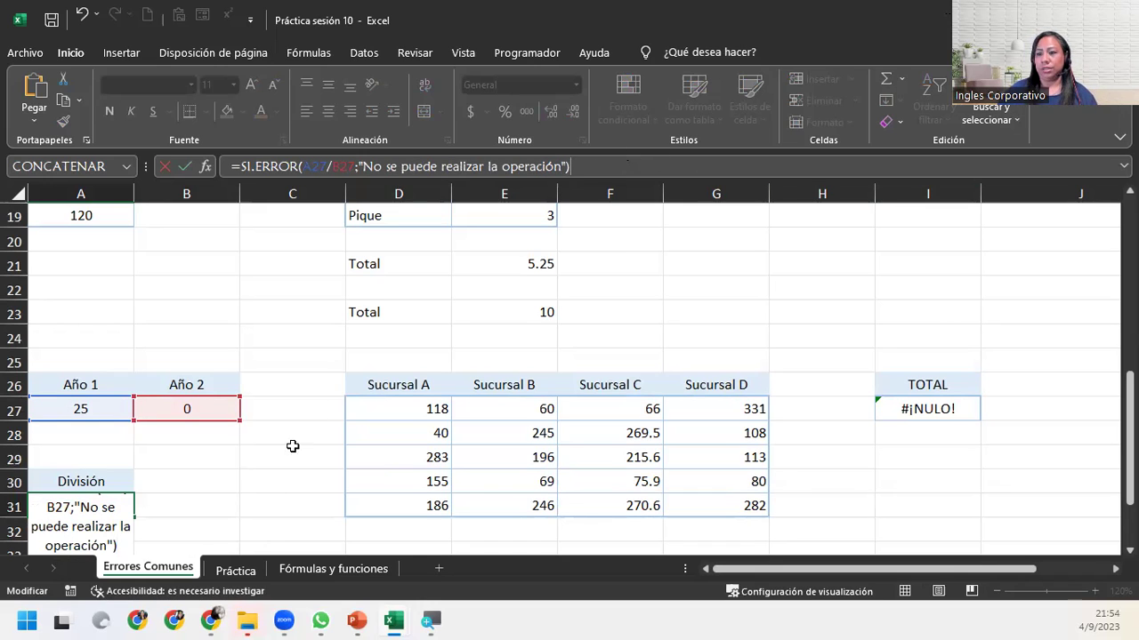
pyautogui.press('Return')
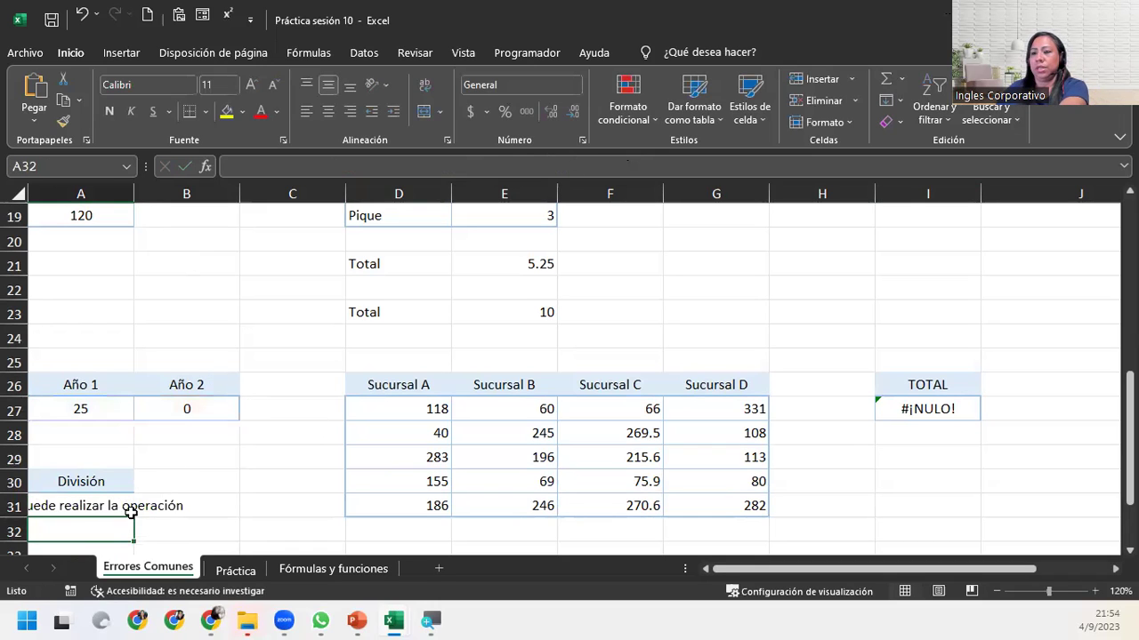
# - Left-align the División result in A31 and open its SI.ERROR formula for editing
pyautogui.click(130, 512)
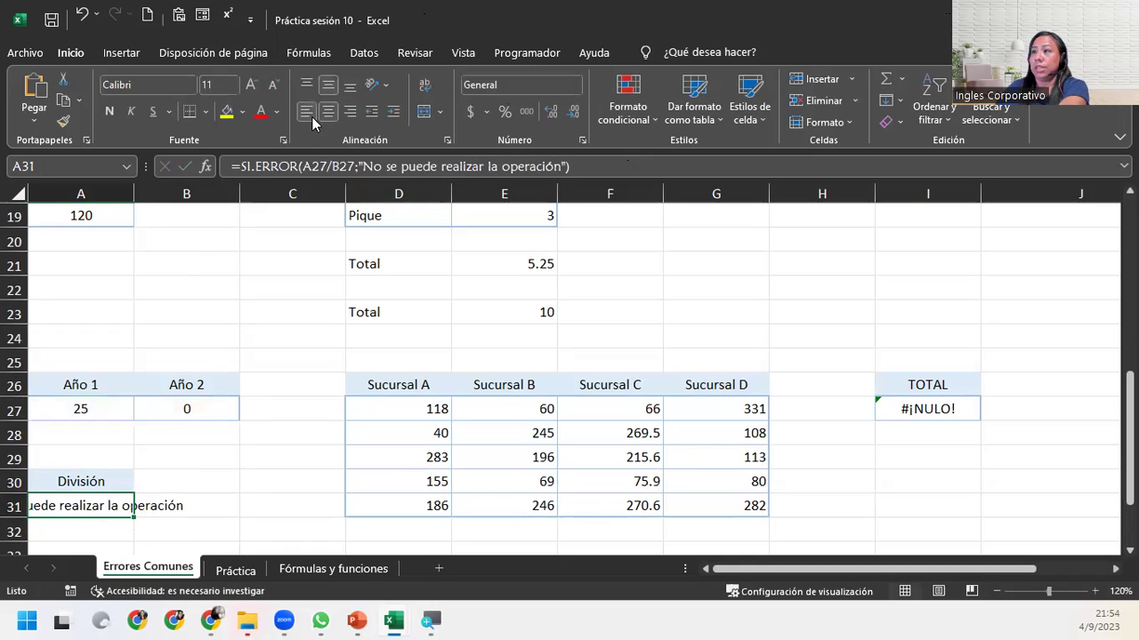
pyautogui.doubleClick(80, 503)
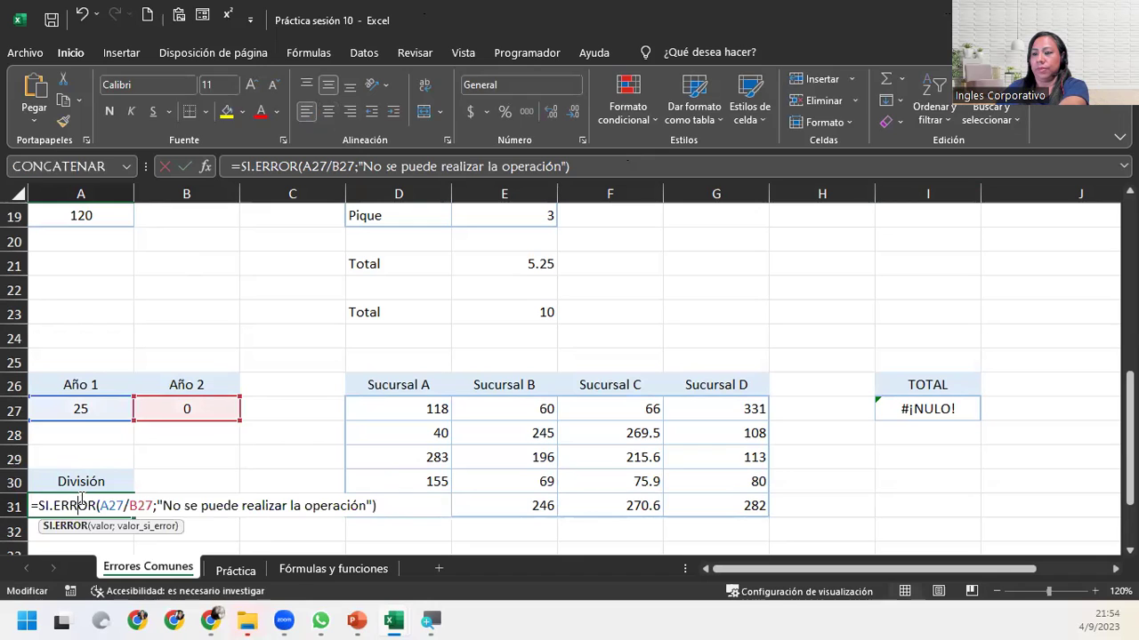
pyautogui.click(382, 505)
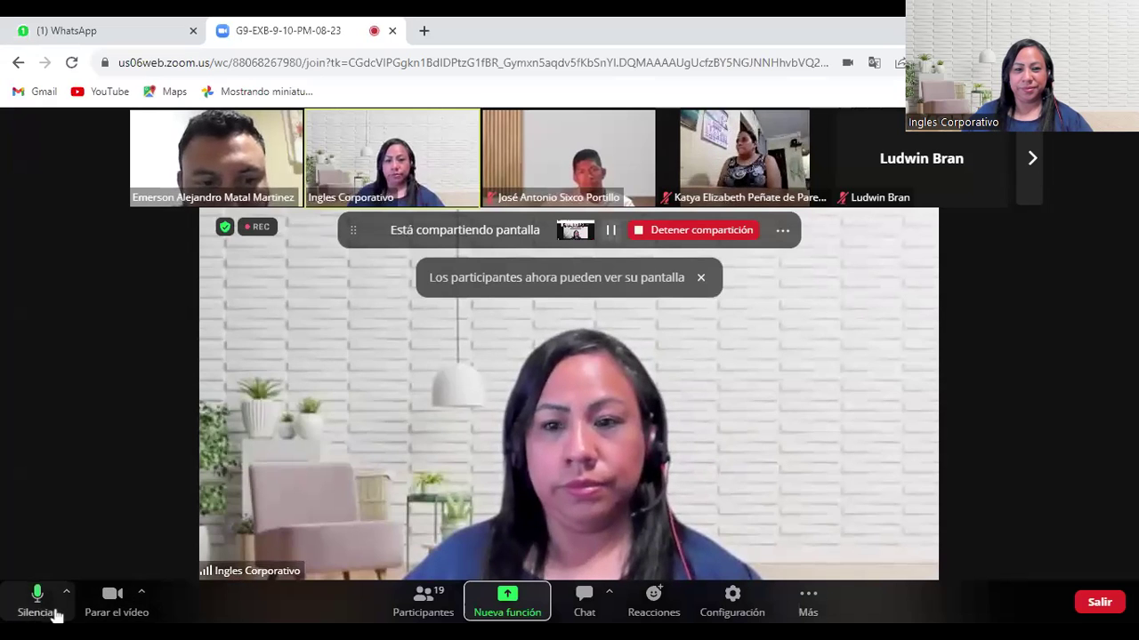
# - Switch to the participant's shared workbook in Zoom and correct the misspelled function name in A31 to SI.ERROR
pyautogui.click(508, 602)
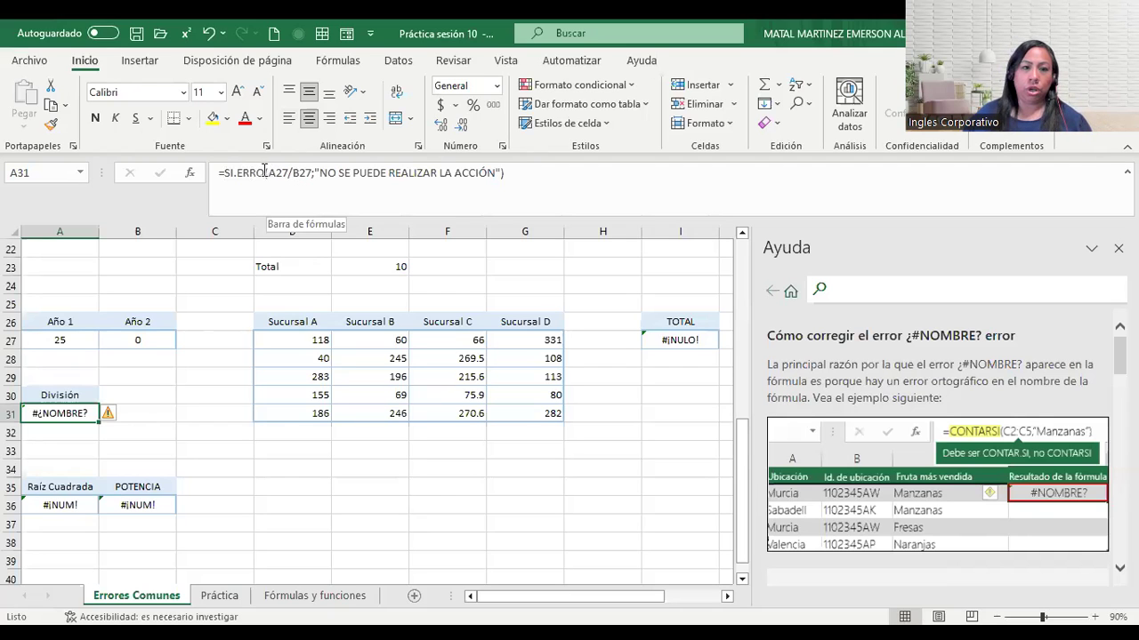
pyautogui.click(260, 171)
pyautogui.write('R')
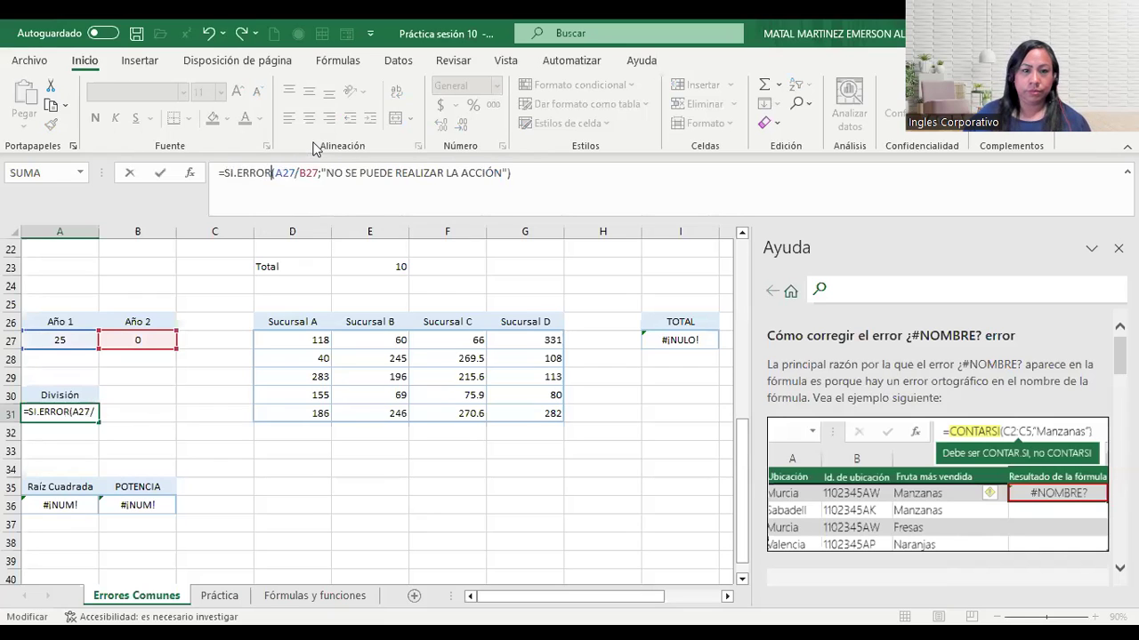
pyautogui.press('Return')
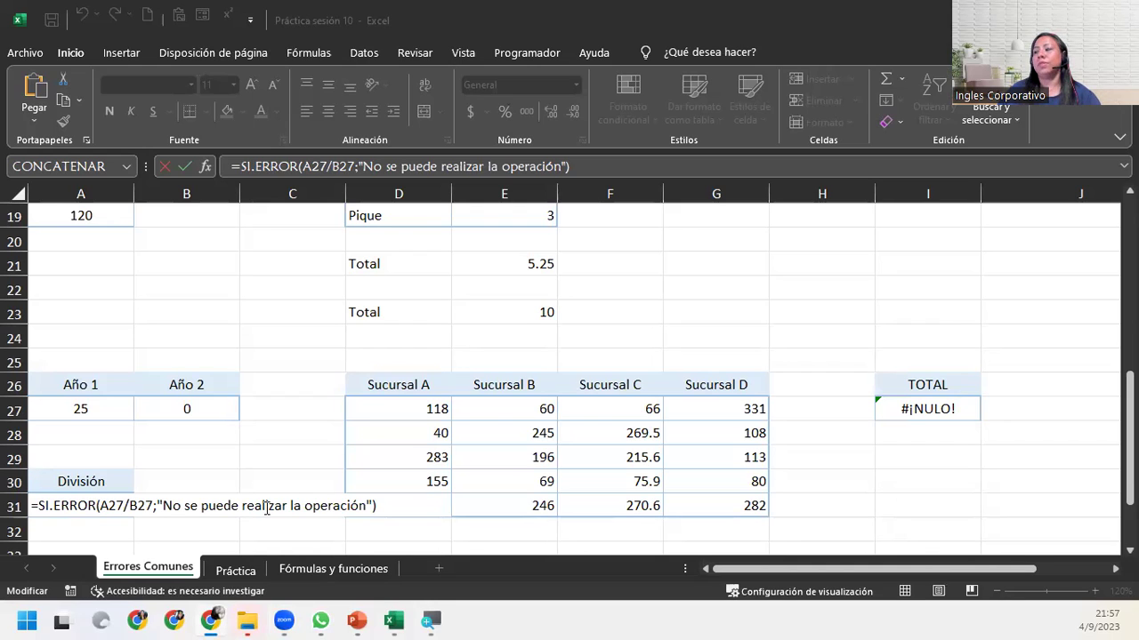
# - Enter the División formula in A31 of the own workbook and test it by setting the Año 2 value in B27 to 8
pyautogui.click(385, 500)
pyautogui.press('Return')
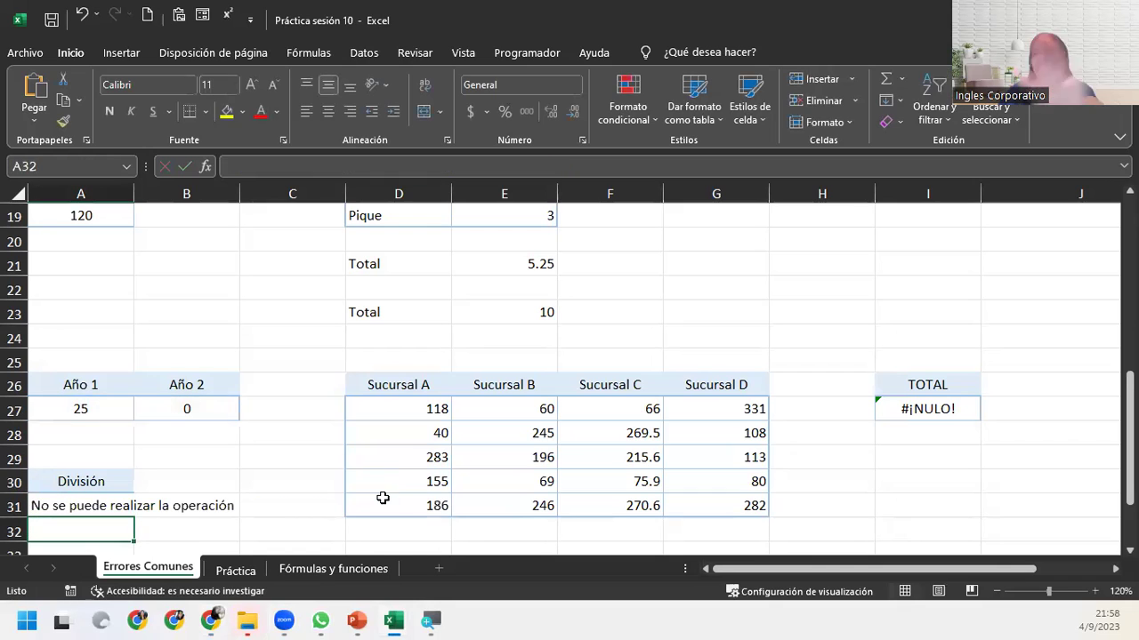
pyautogui.click(167, 411)
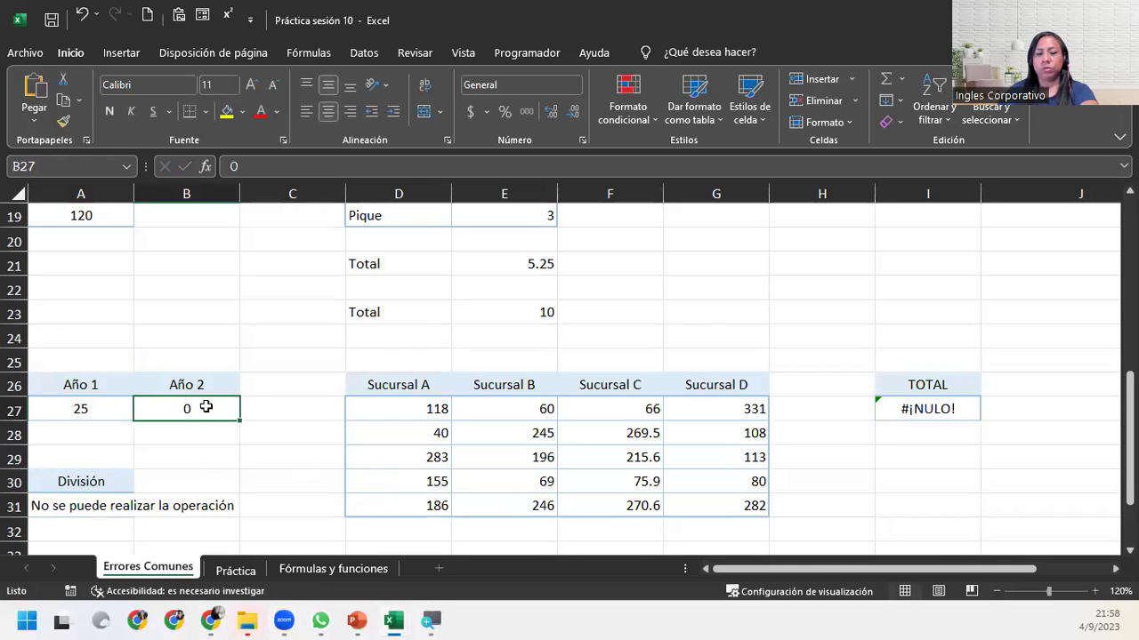
pyautogui.write('8')
pyautogui.press('Return')
pyautogui.click(102, 509)
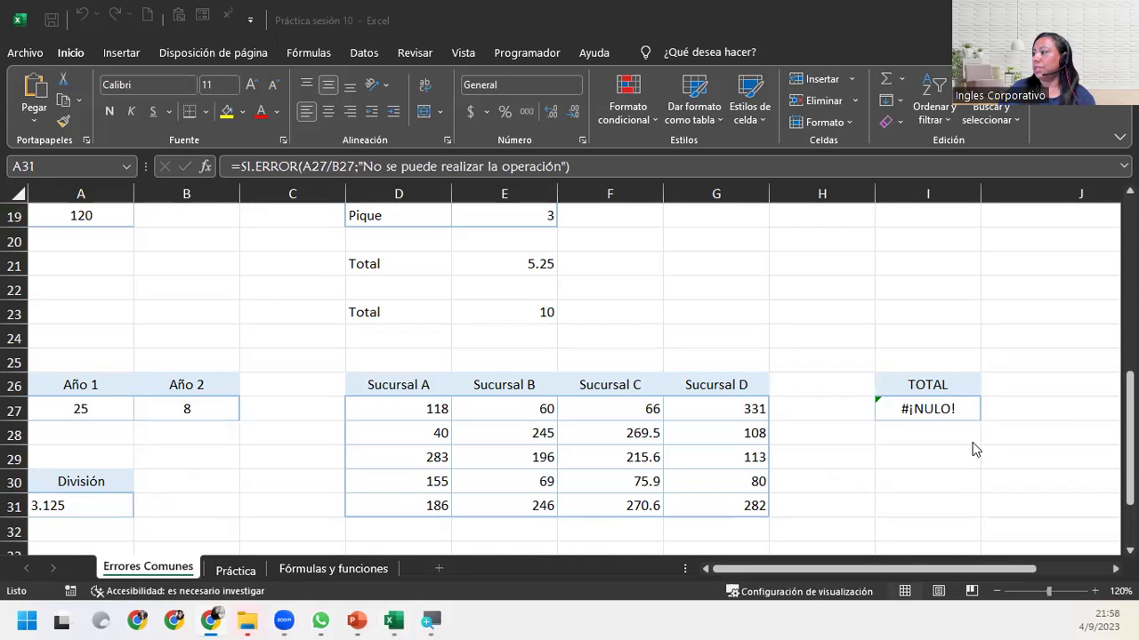
pyautogui.press('F2')
pyautogui.press('Home')
pyautogui.write('=')
pyautogui.click(941, 408)
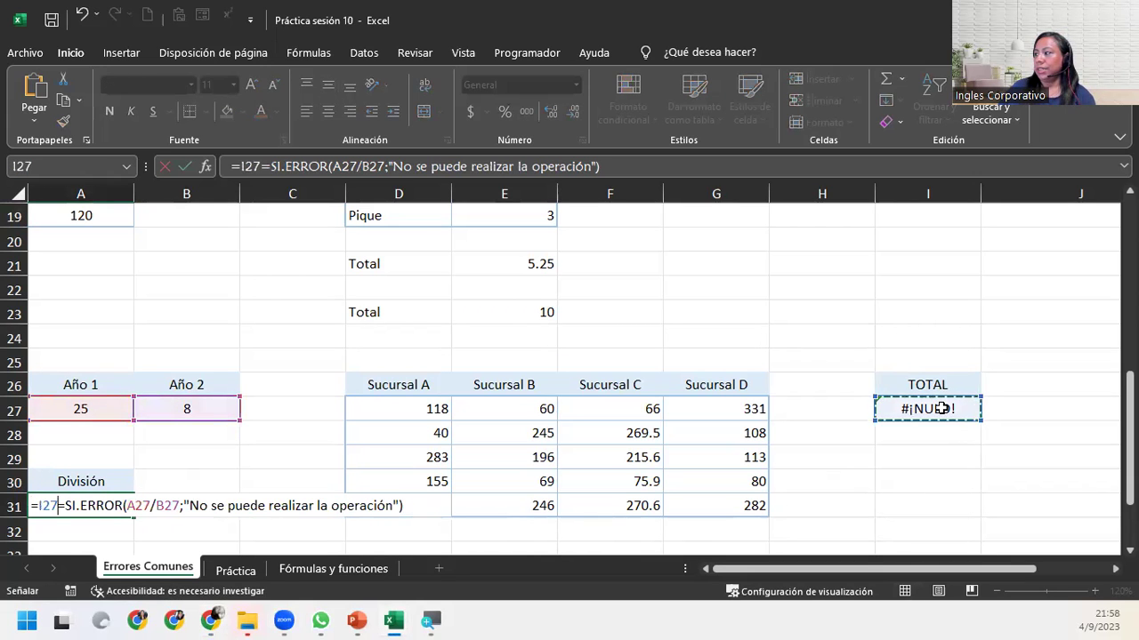
pyautogui.press('Escape')
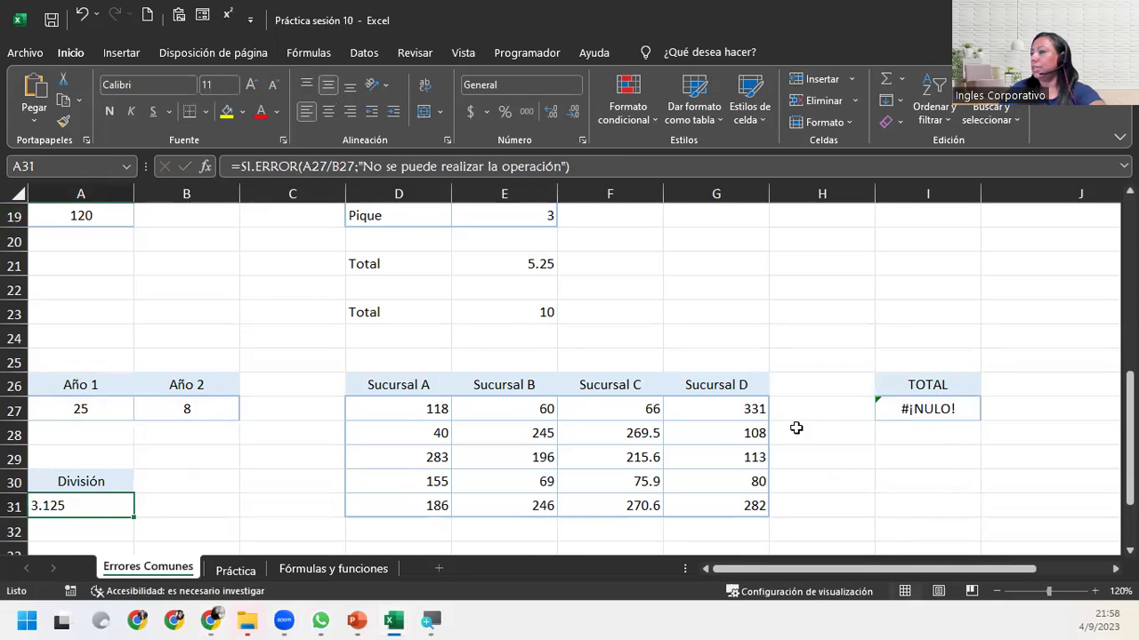
# - Correct the TOTAL formula in I27 to =SUMA(D27;G27), replacing the space between the two references with a semicolon
pyautogui.click(946, 408)
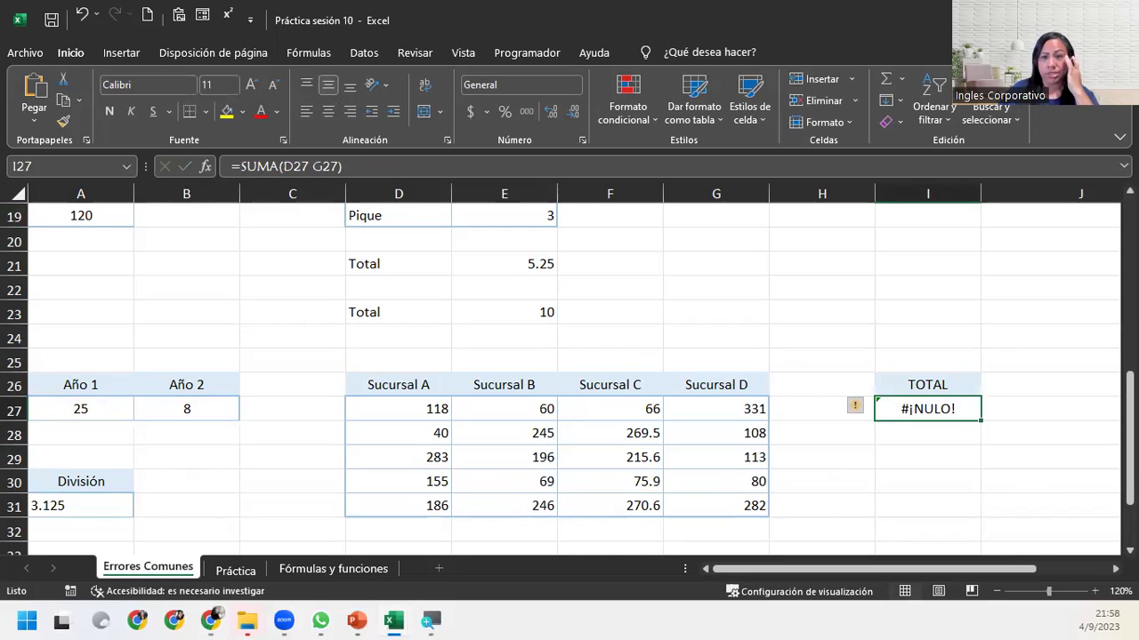
pyautogui.hotkey('alt', 'Tab')
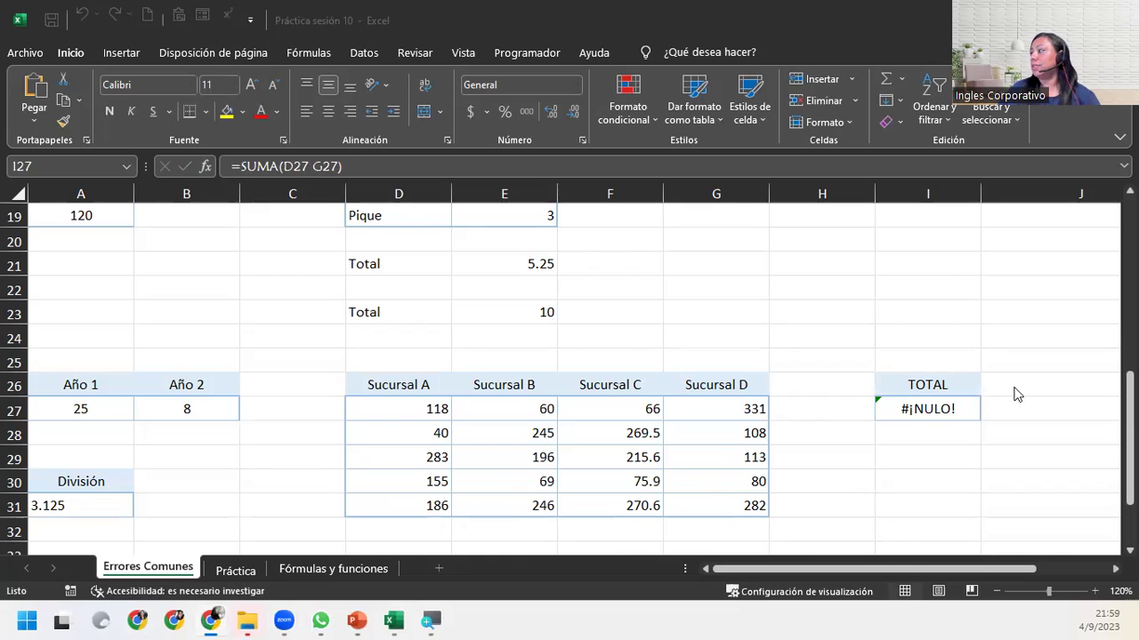
pyautogui.click(951, 406)
pyautogui.doubleClick(951, 407)
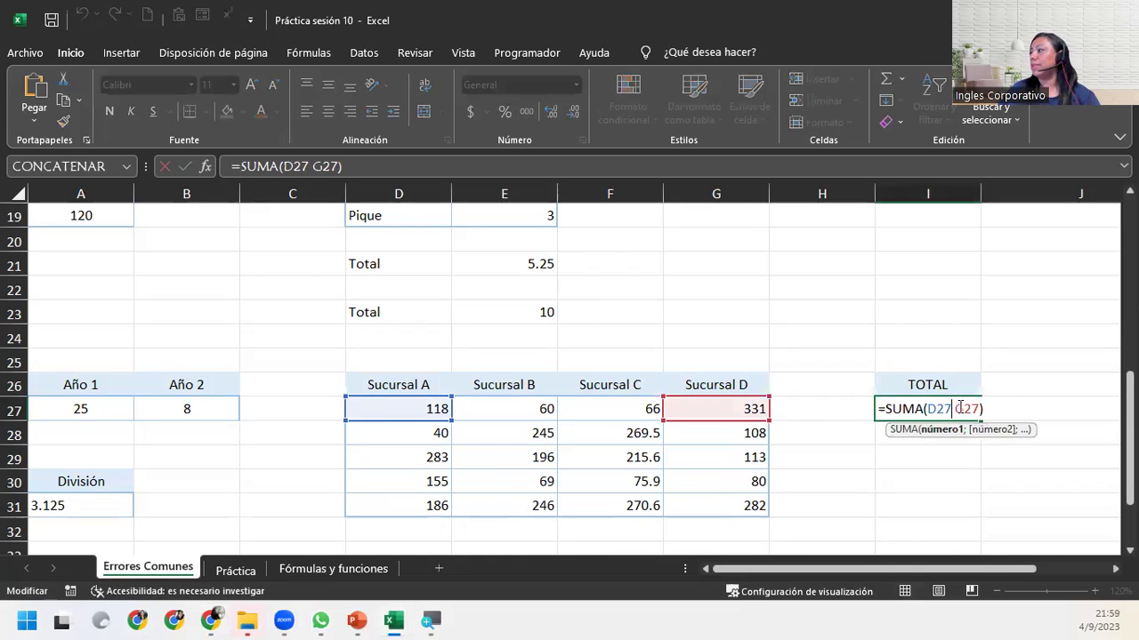
pyautogui.click(957, 409)
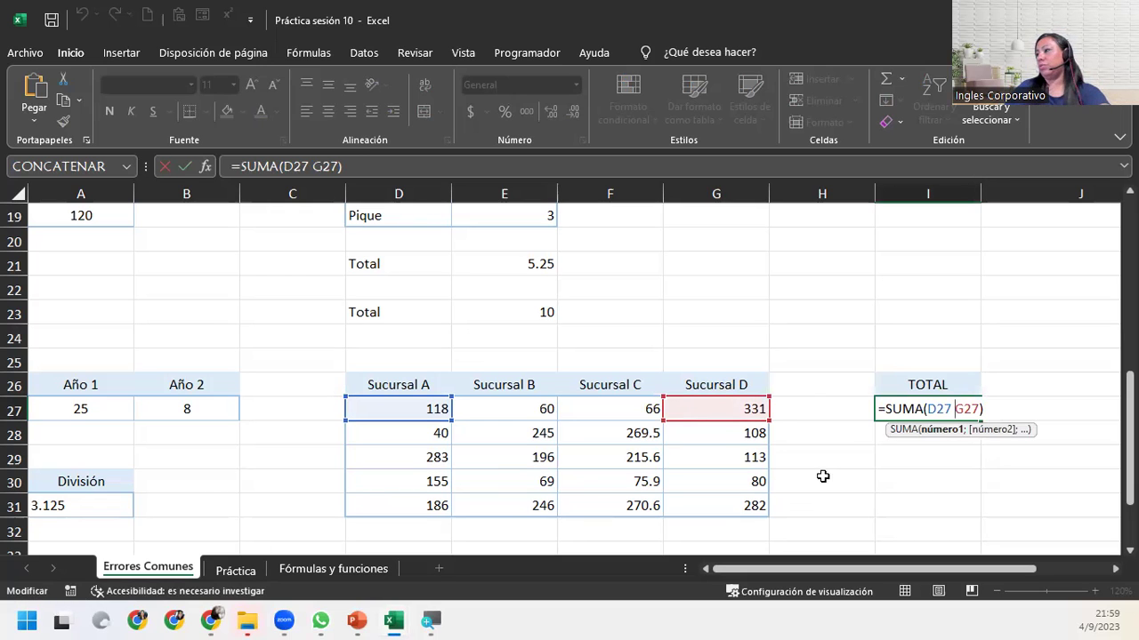
pyautogui.hotkey('ctrl', 'Return')
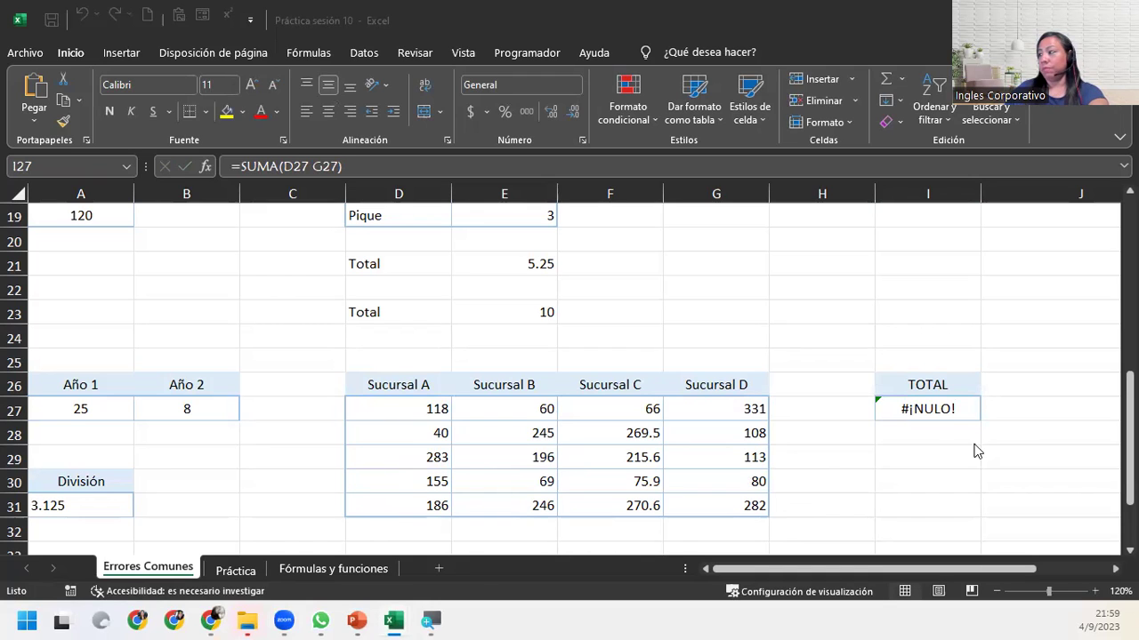
pyautogui.click(914, 407)
pyautogui.doubleClick(945, 409)
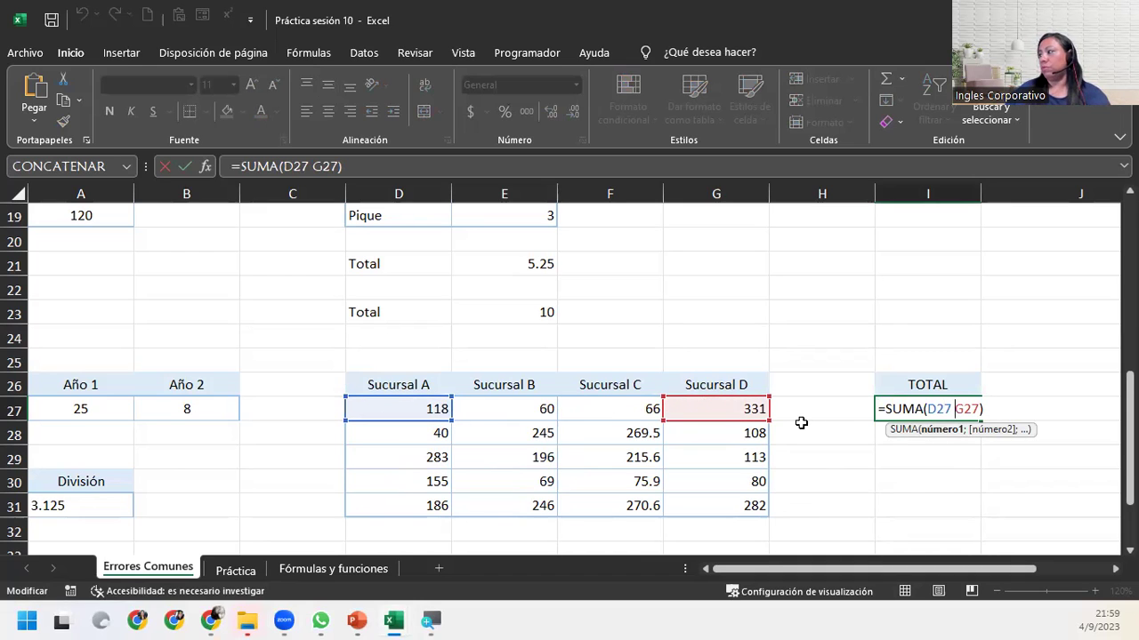
pyautogui.press('BackSpace')
pyautogui.write(';')
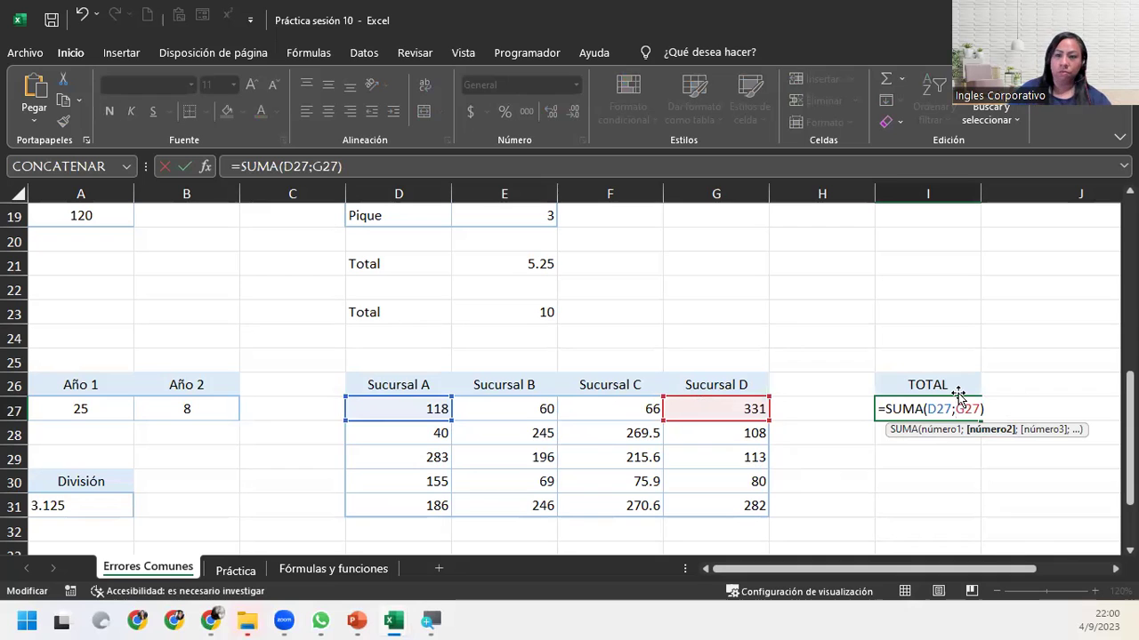
pyautogui.press('Return')
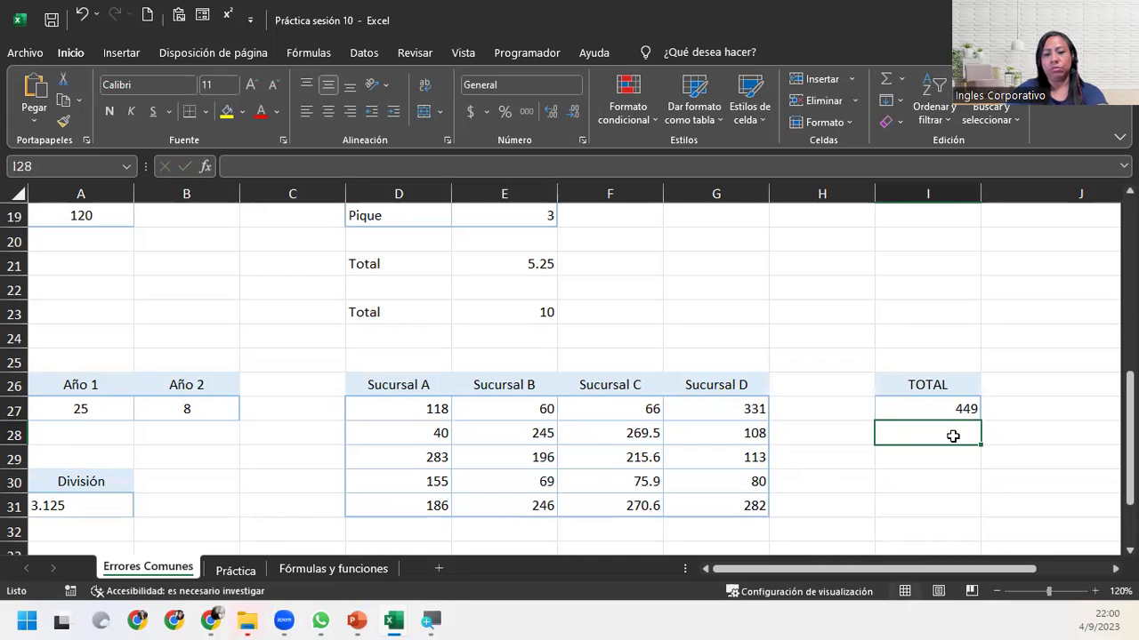
# - Enter =SUMA(D27:G27) in I28 to add the whole row of Sucursal values, and select that cell
pyautogui.write('S')
pyautogui.press('BackSpace')
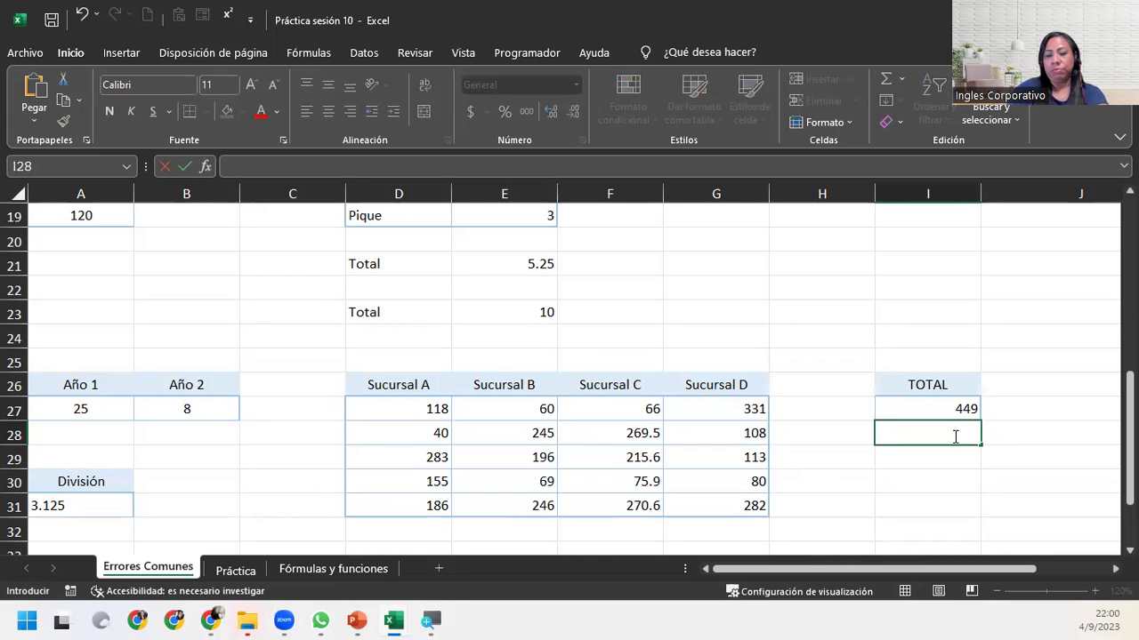
pyautogui.write('=suma')
pyautogui.press('Tab')
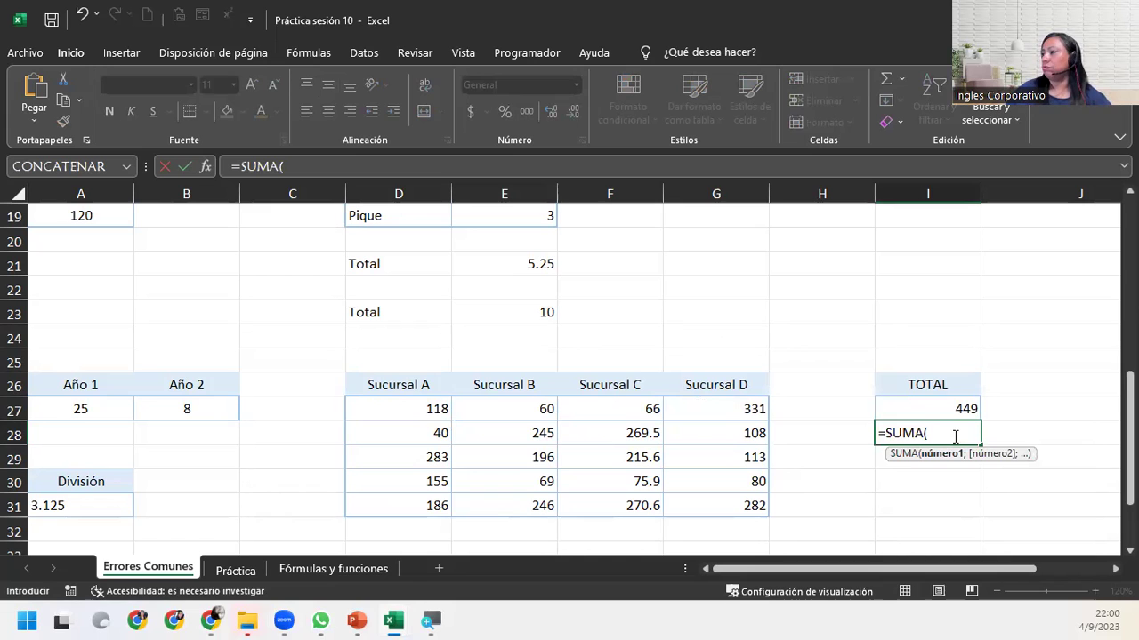
pyautogui.moveTo(406, 433); pyautogui.dragTo(712, 433)
pyautogui.moveTo(419, 412); pyautogui.dragTo(731, 402)
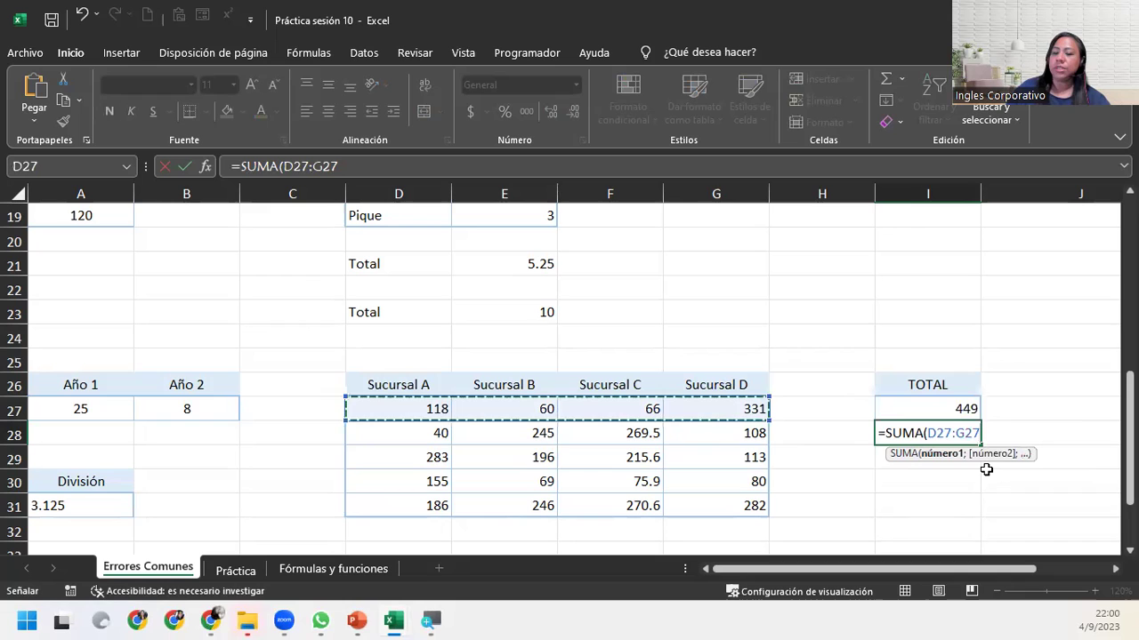
pyautogui.write(')')
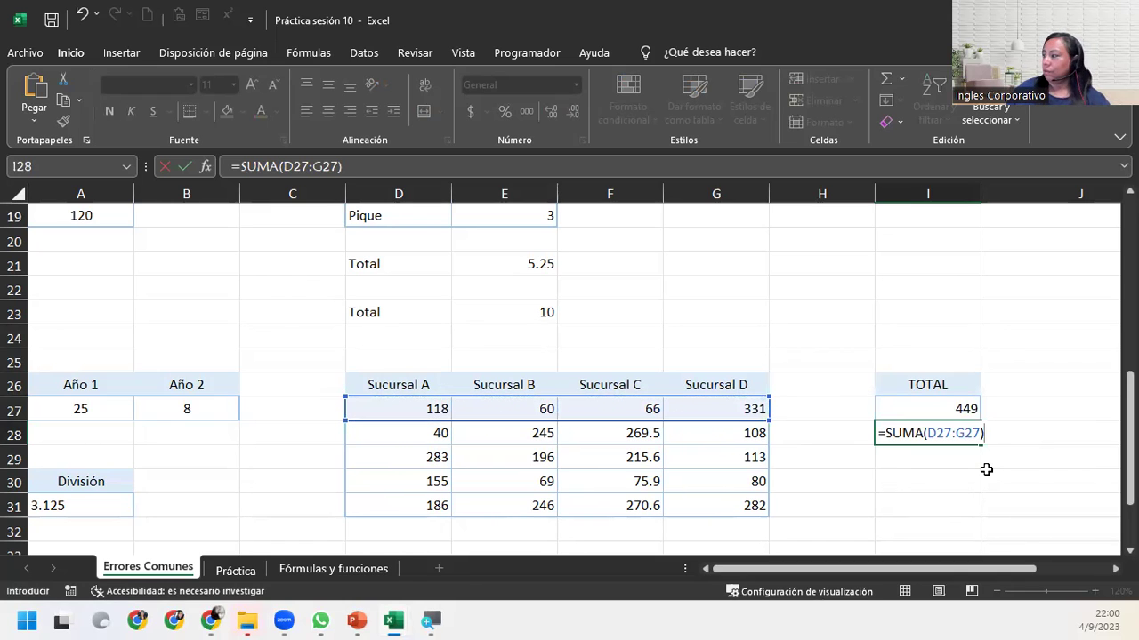
pyautogui.click(956, 434)
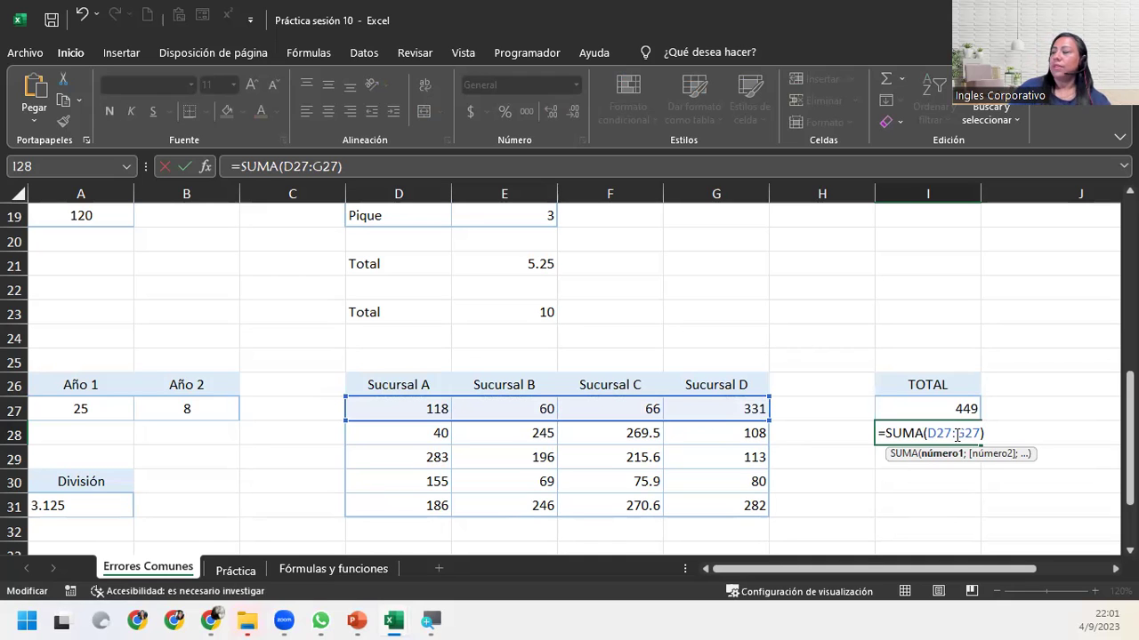
pyautogui.press('Return')
pyautogui.click(954, 434)
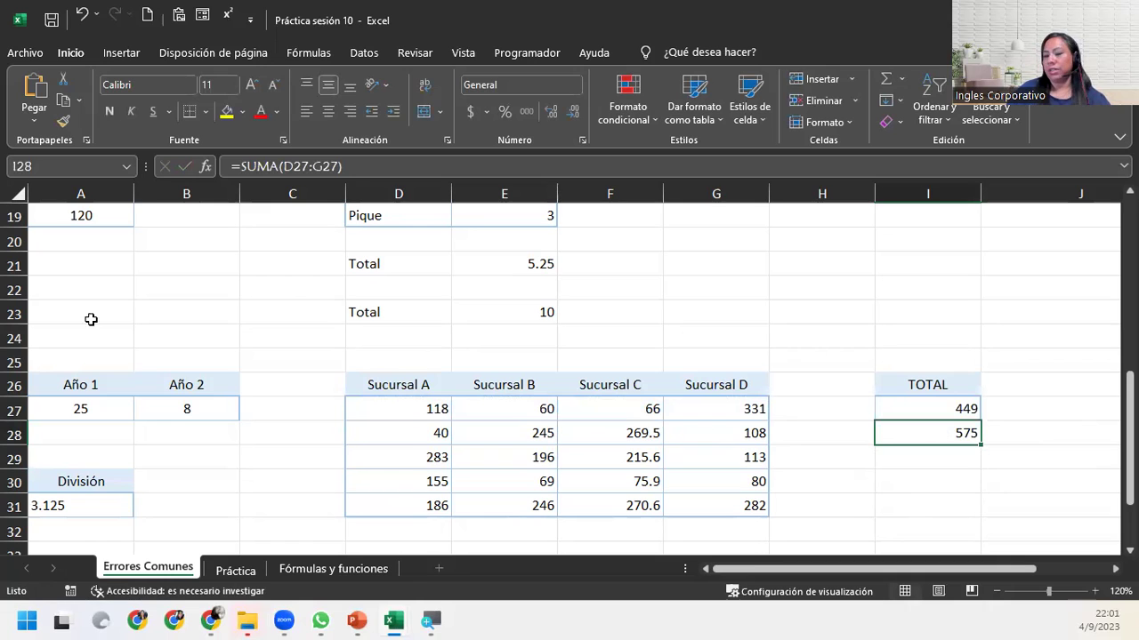
# - Examine the =SUMA(D27:G27) formula in I28 and the row of Sucursal cells its range covers
pyautogui.scroll(-4, 569, 374)
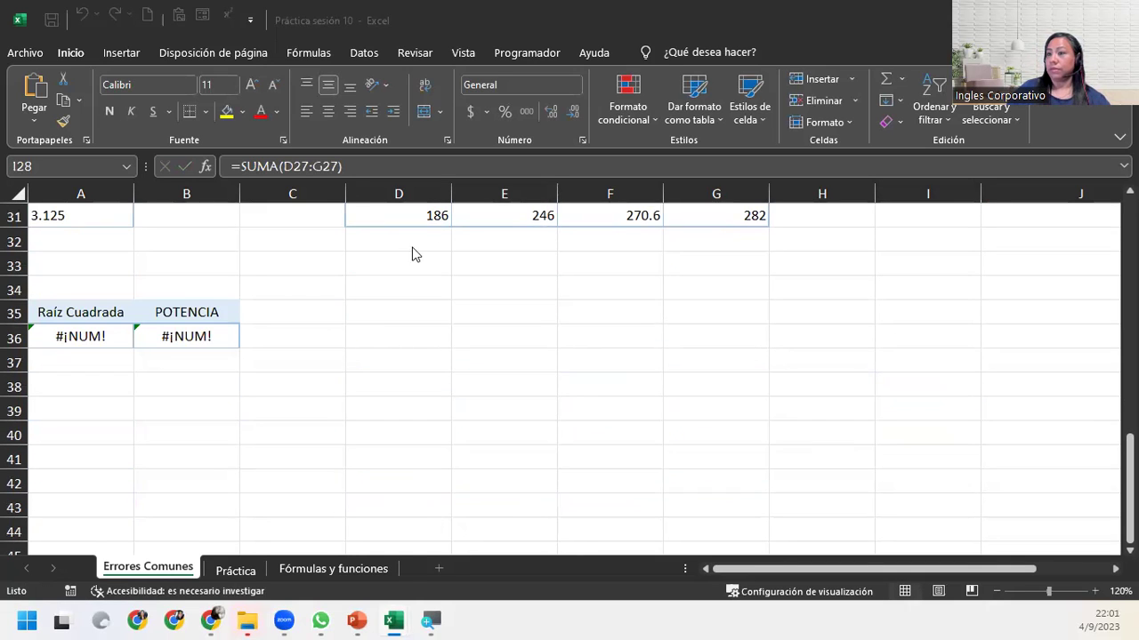
pyautogui.scroll(5, 752, 277)
pyautogui.scroll(-2, 753, 277)
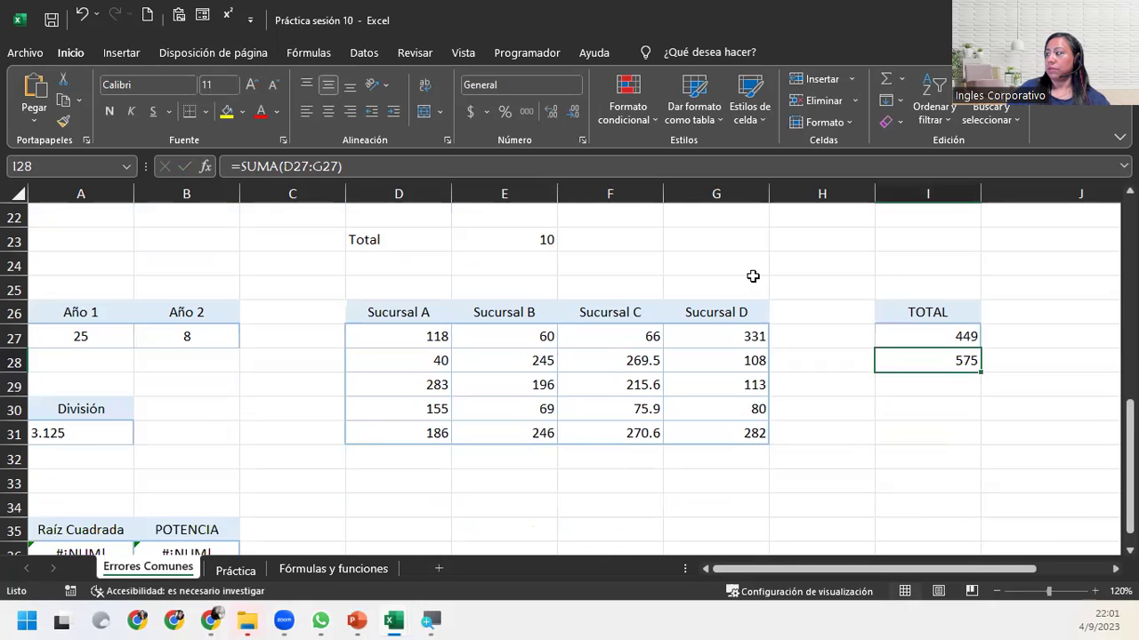
pyautogui.doubleClick(914, 363)
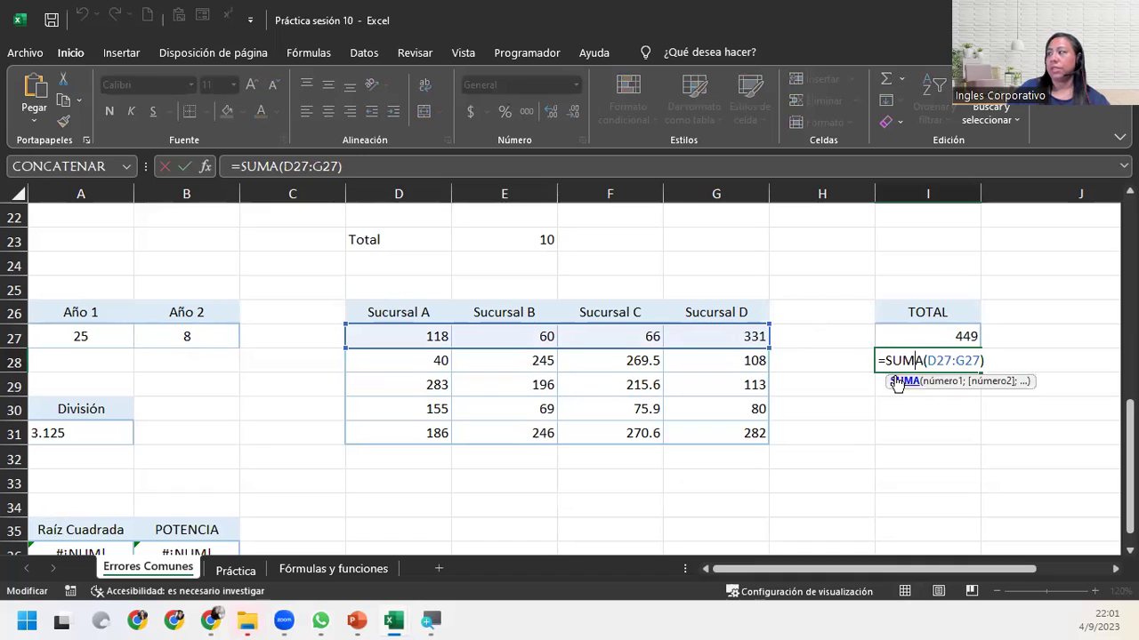
pyautogui.click(905, 332)
pyautogui.click(937, 375)
pyautogui.click(940, 359)
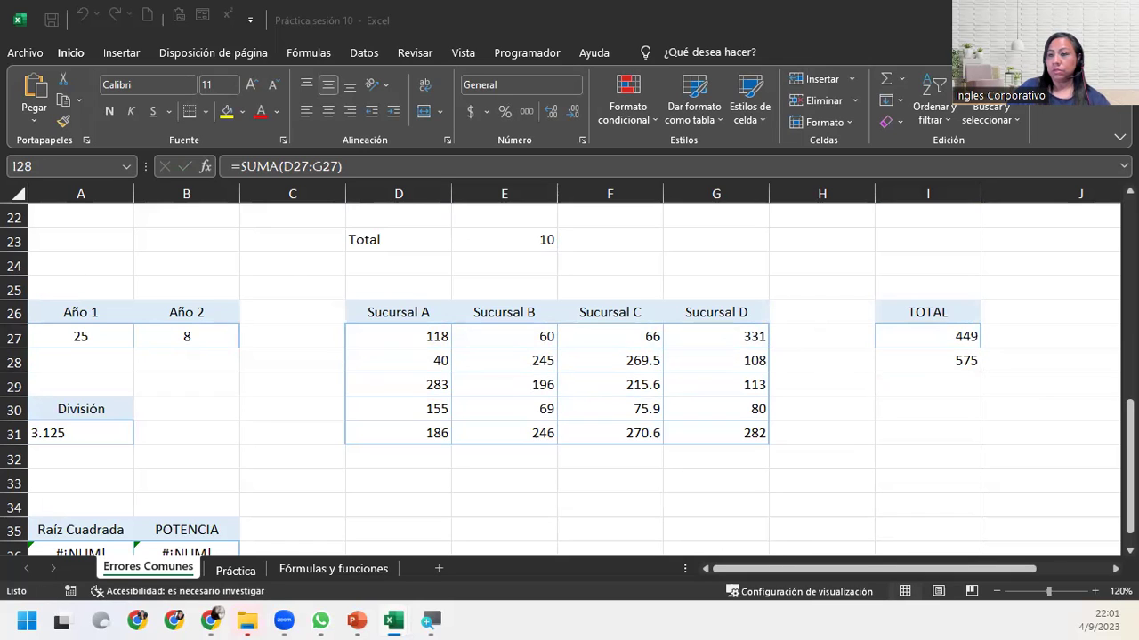
pyautogui.click(942, 362)
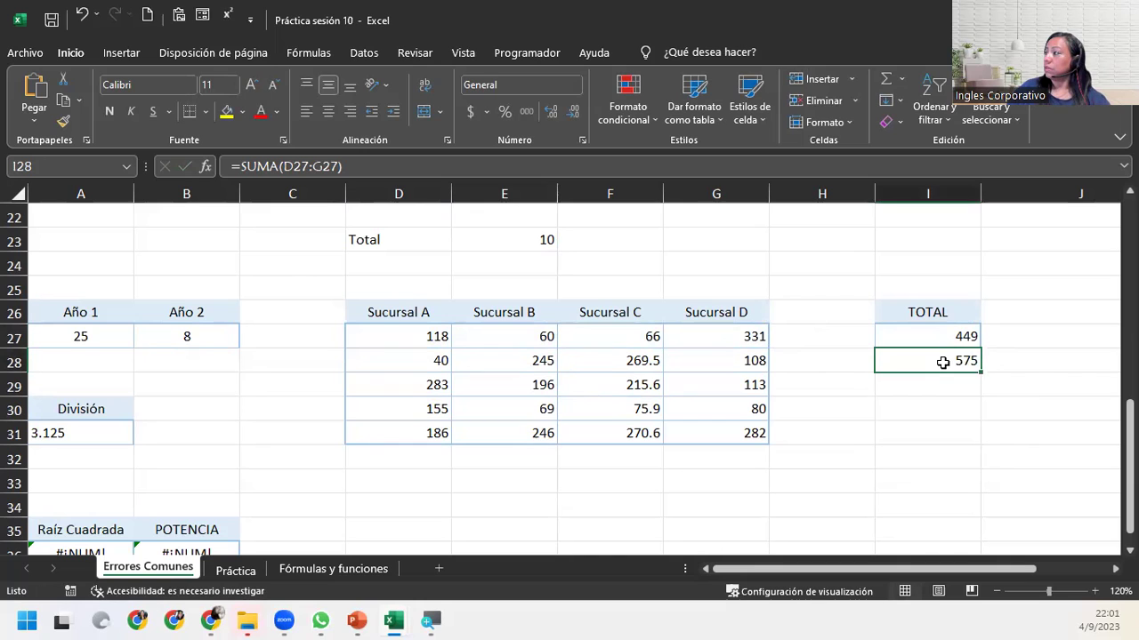
pyautogui.doubleClick(942, 362)
pyautogui.moveTo(980, 360); pyautogui.dragTo(928, 361)
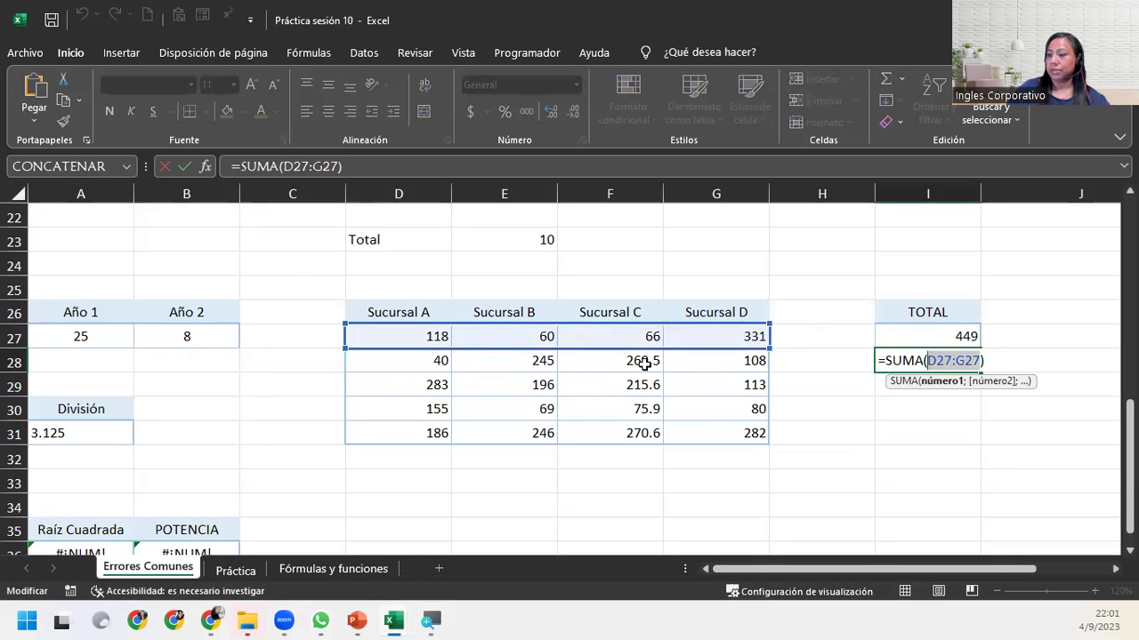
pyautogui.moveTo(354, 621)
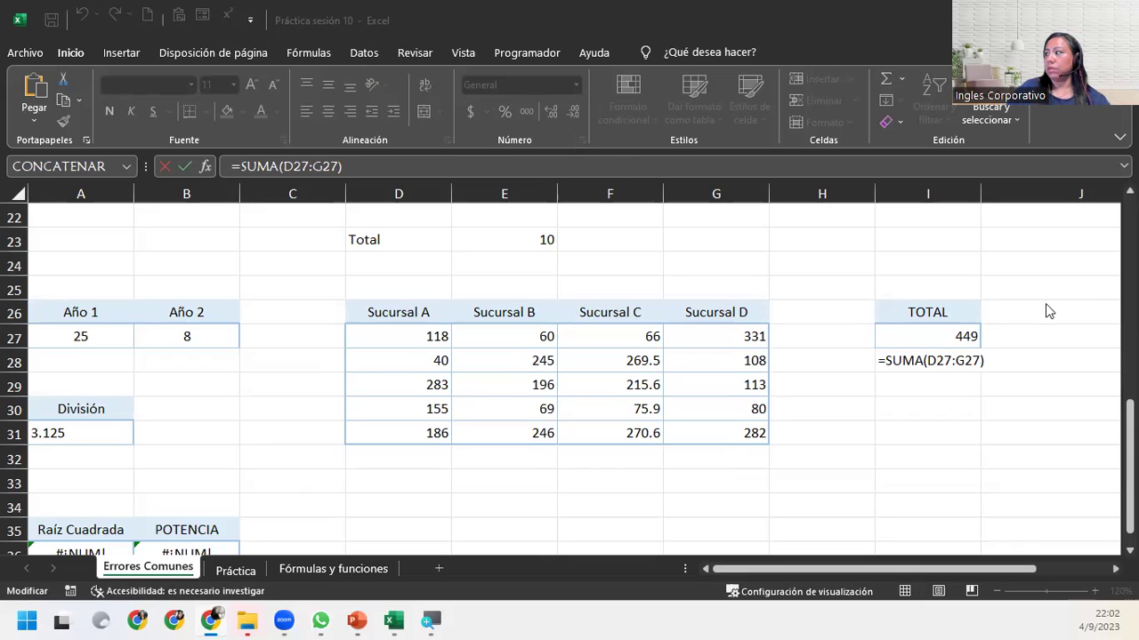
# - Compare the semicolon-separated references in the I27 TOTAL formula with the colon range in the I28 formula
pyautogui.click(943, 338)
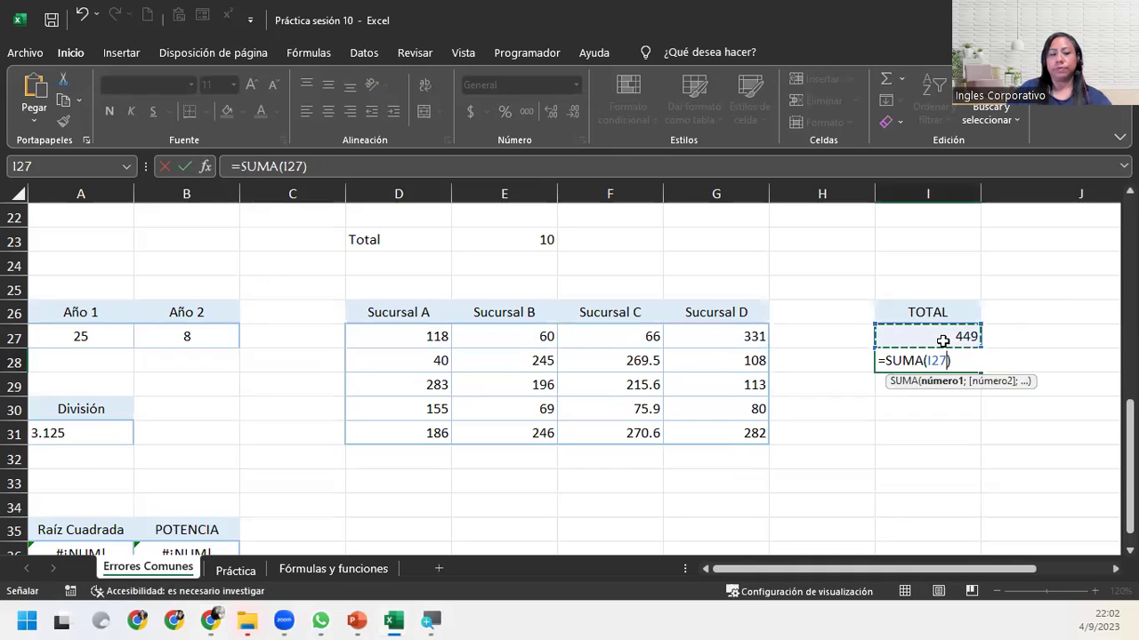
pyautogui.press('Escape')
pyautogui.doubleClick(943, 338)
pyautogui.click(994, 332)
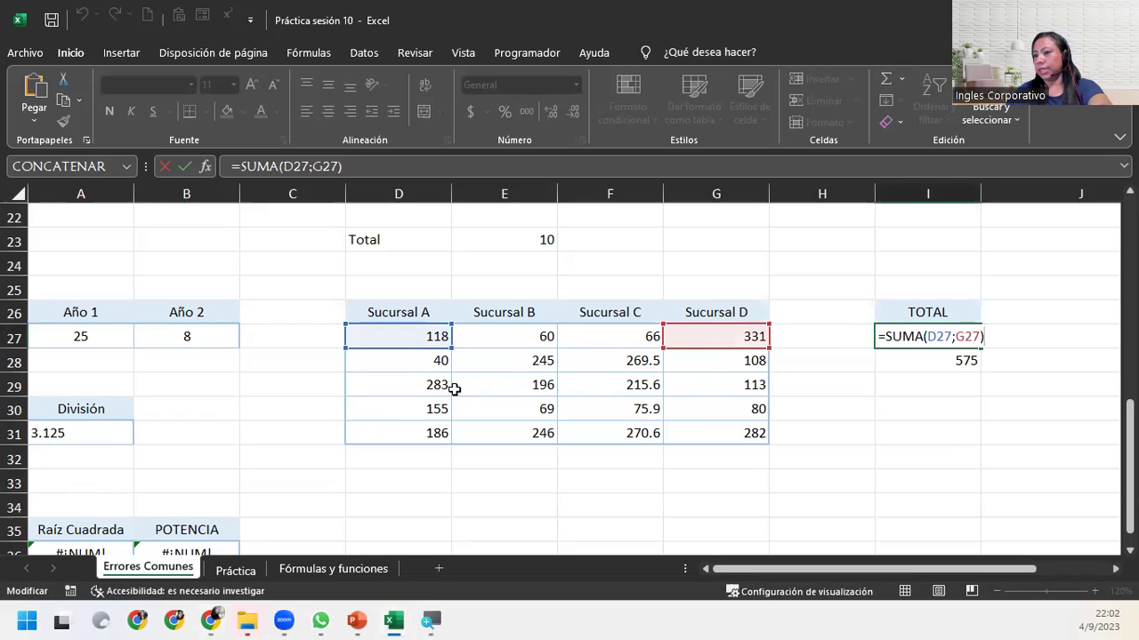
pyautogui.press('Escape')
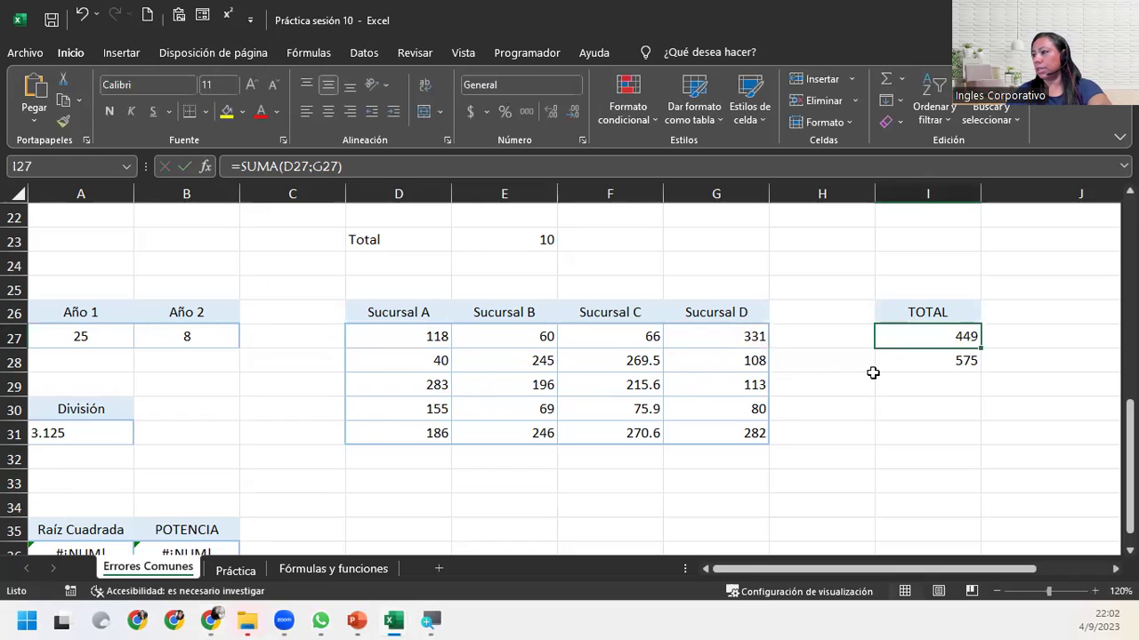
pyautogui.click(939, 363)
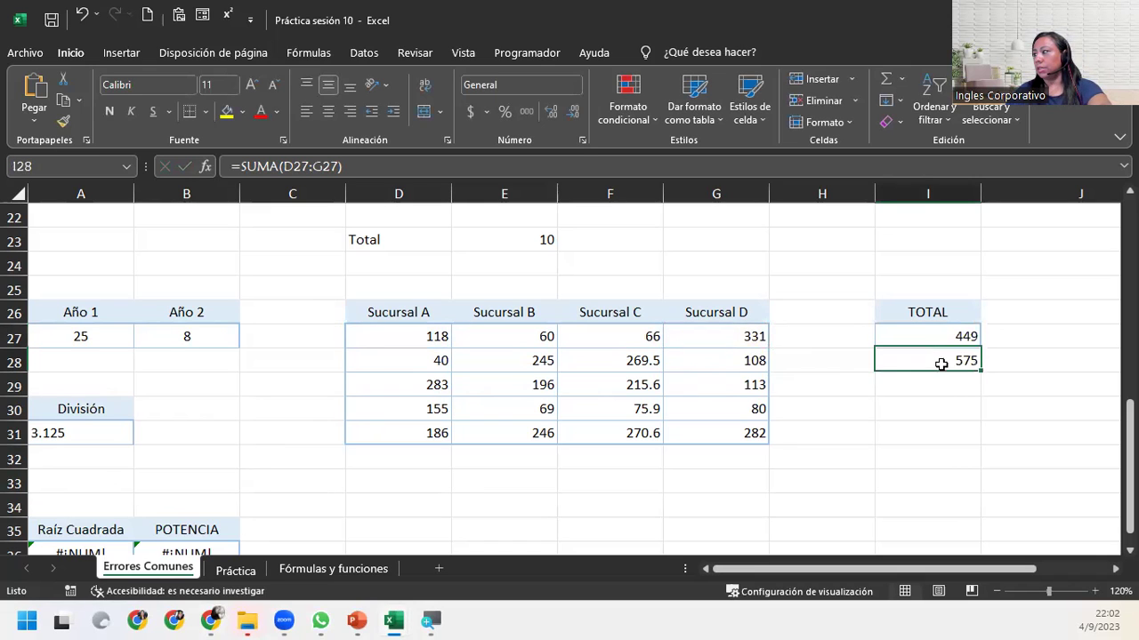
pyautogui.click(499, 381)
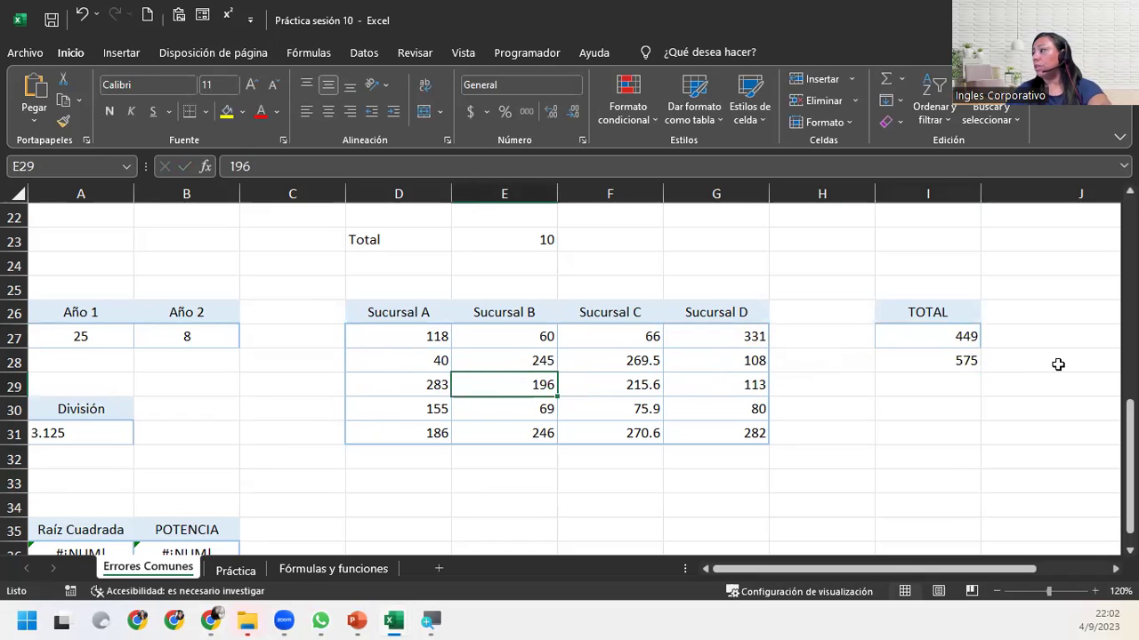
pyautogui.doubleClick(964, 362)
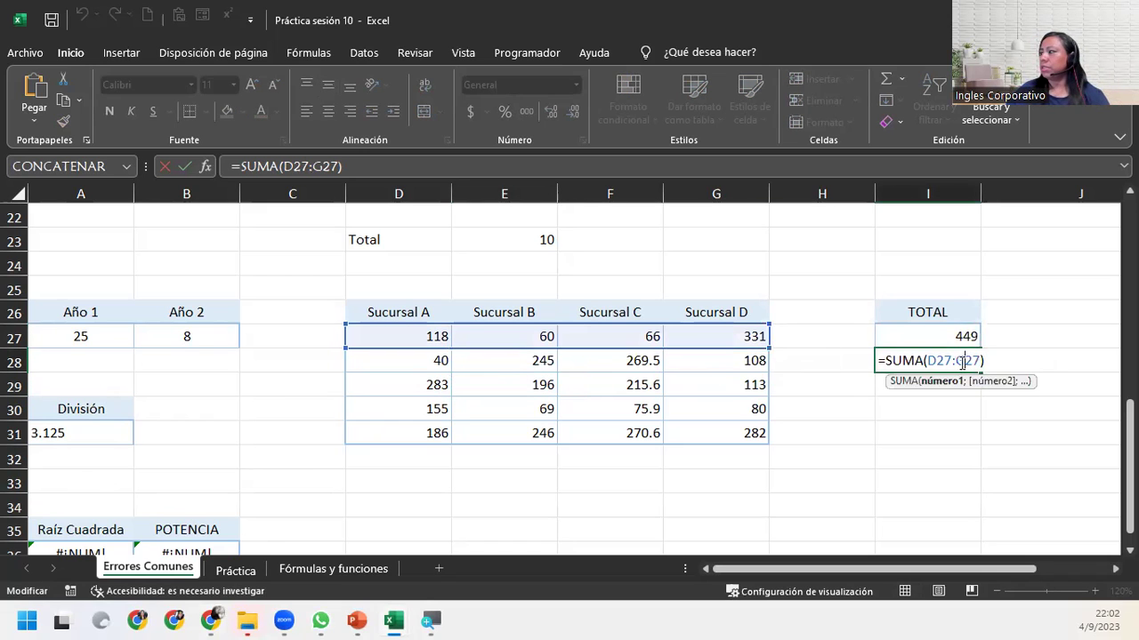
pyautogui.click(989, 359)
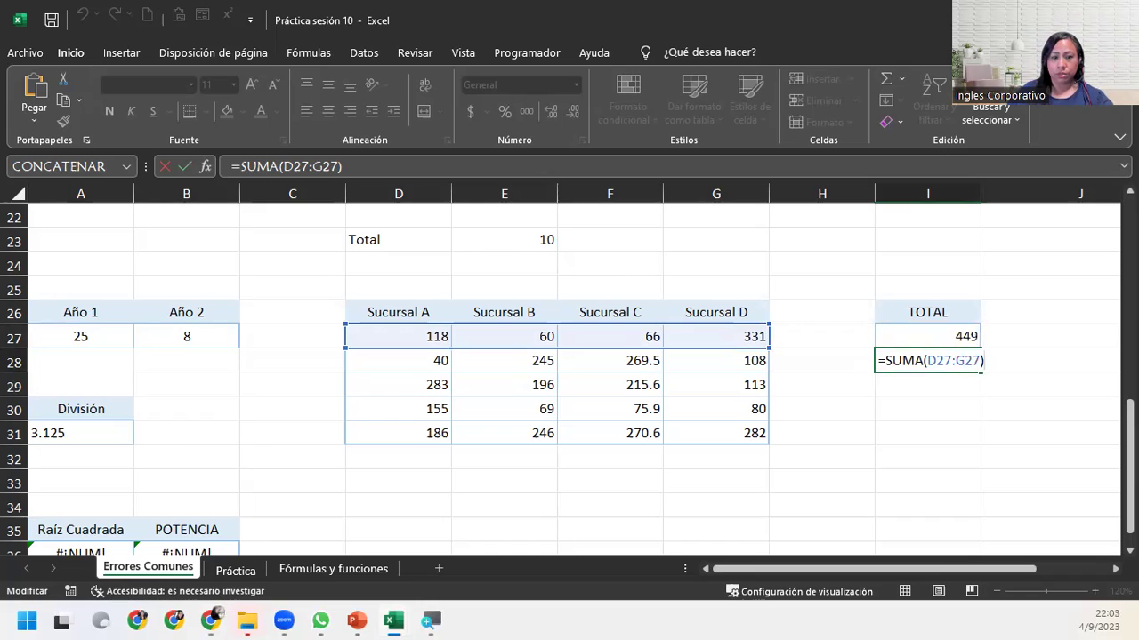
pyautogui.hotkey('alt', 'Tab')
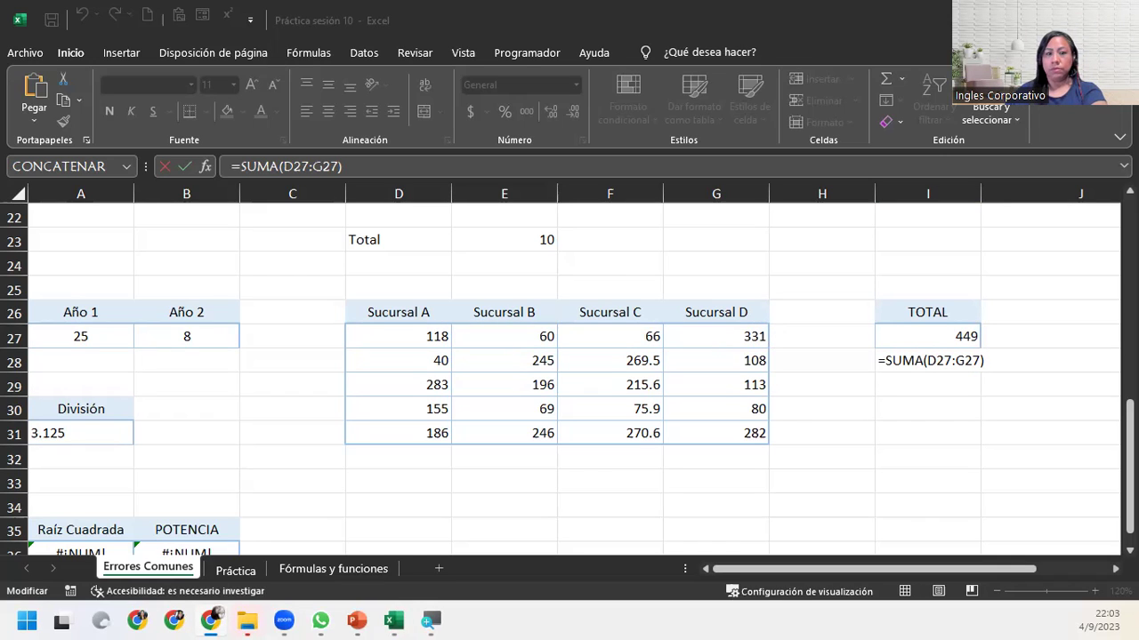
# - Correct the Raíz Cuadrada formula in A36 to =RAIZ(2) by removing the minus sign, and recheck its argument
pyautogui.click(130, 508)
pyautogui.scroll(-2, 121, 507)
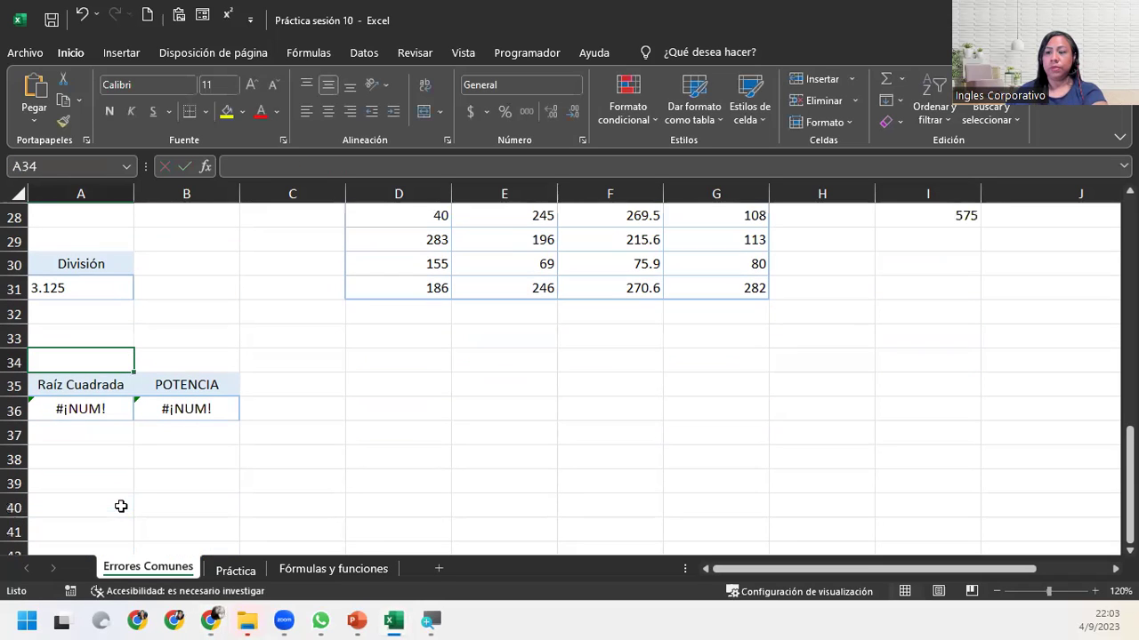
pyautogui.click(66, 405)
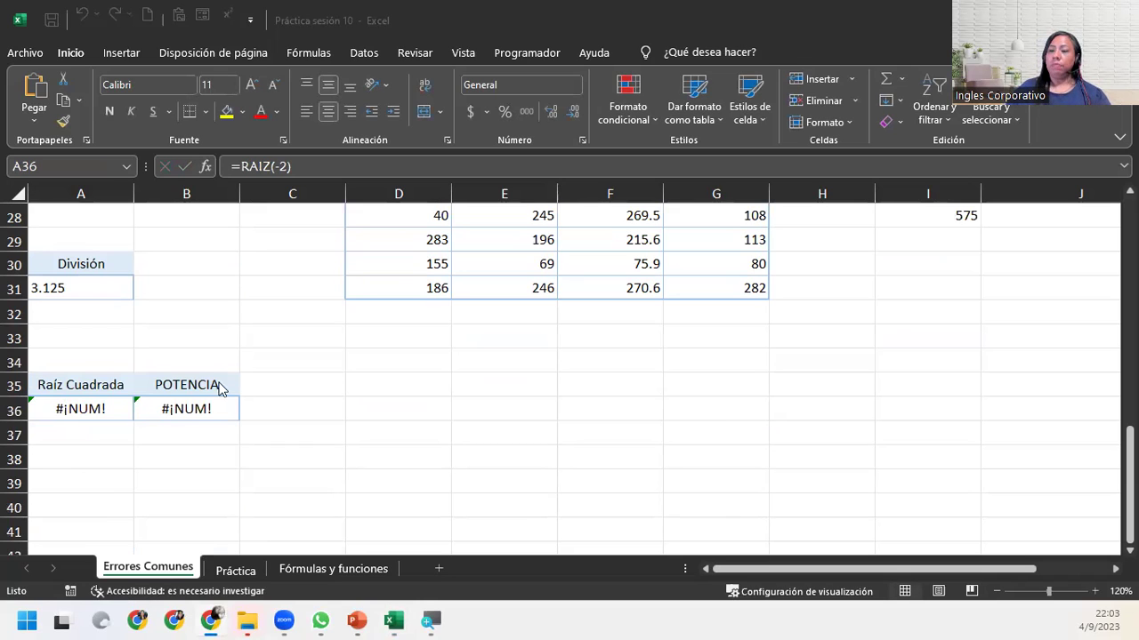
pyautogui.doubleClick(92, 405)
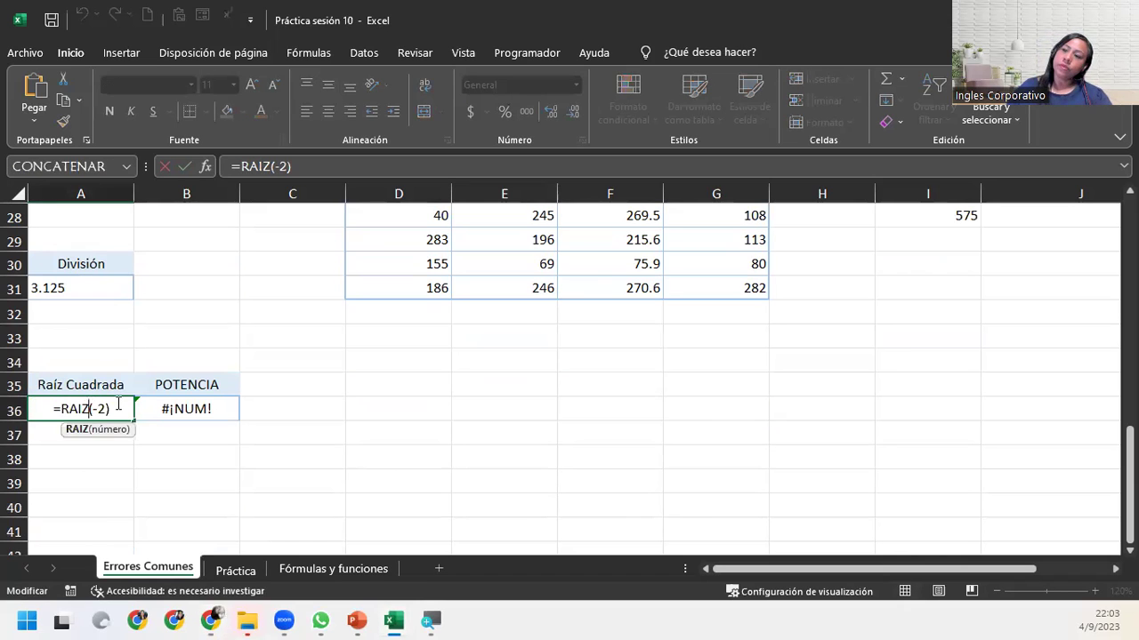
pyautogui.click(108, 406)
pyautogui.press('Left')
pyautogui.press('Left')
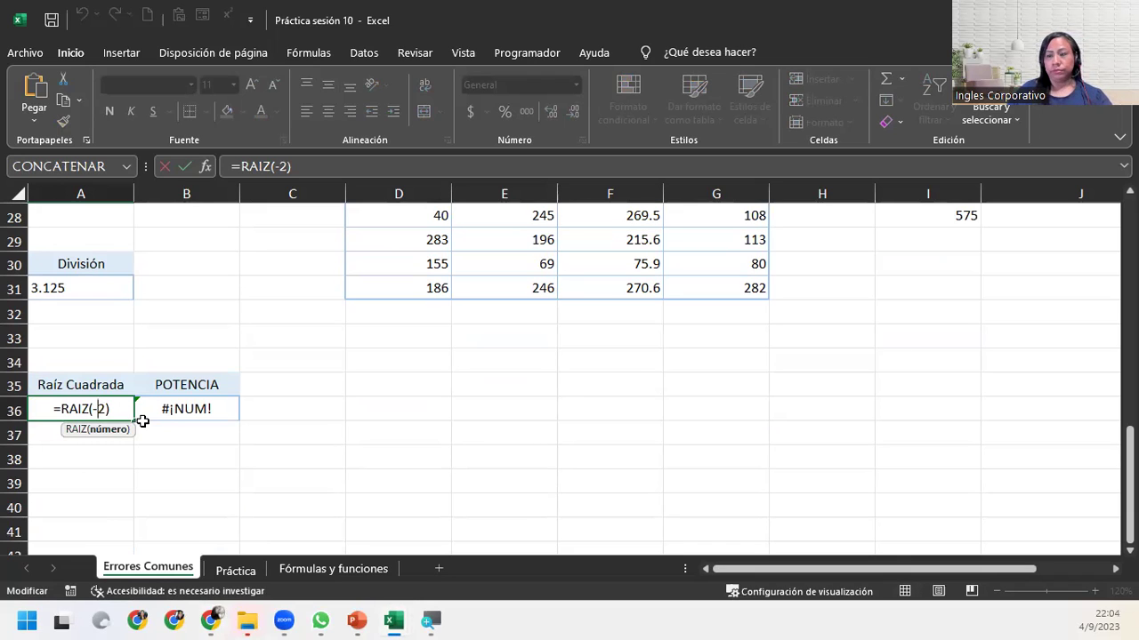
pyautogui.press('BackSpace')
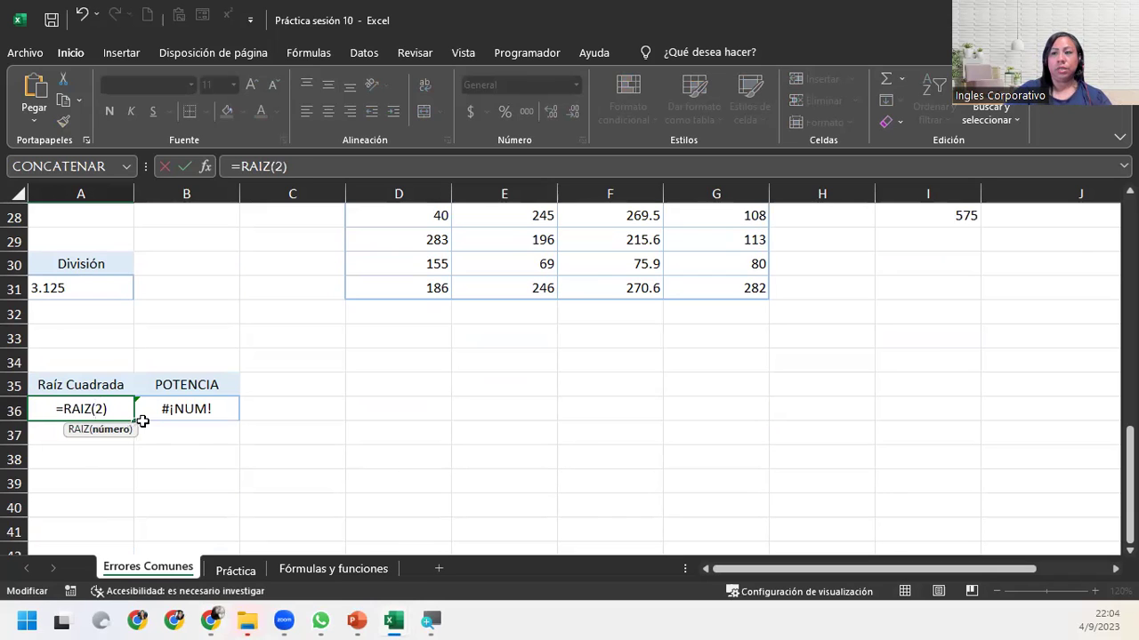
pyautogui.press('Return')
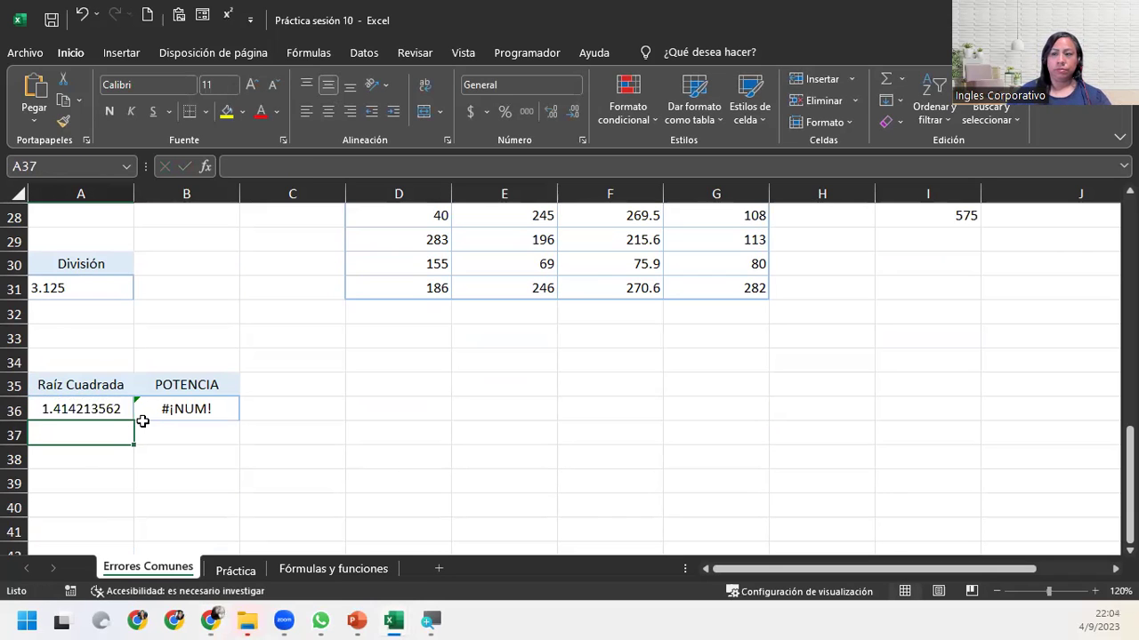
pyautogui.doubleClick(106, 408)
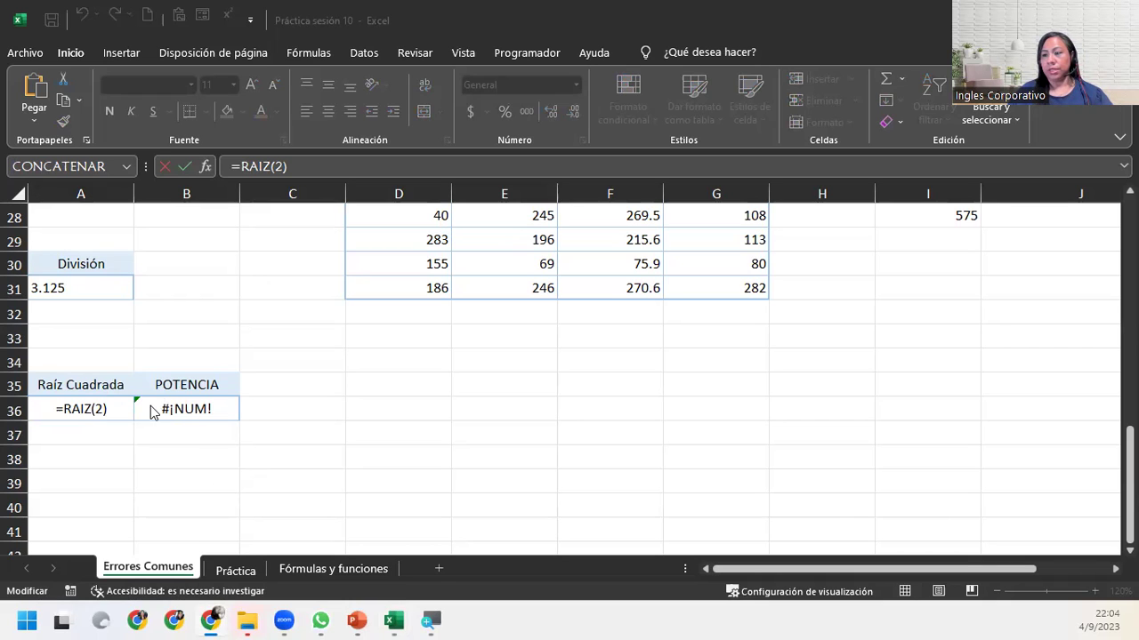
pyautogui.click(133, 410)
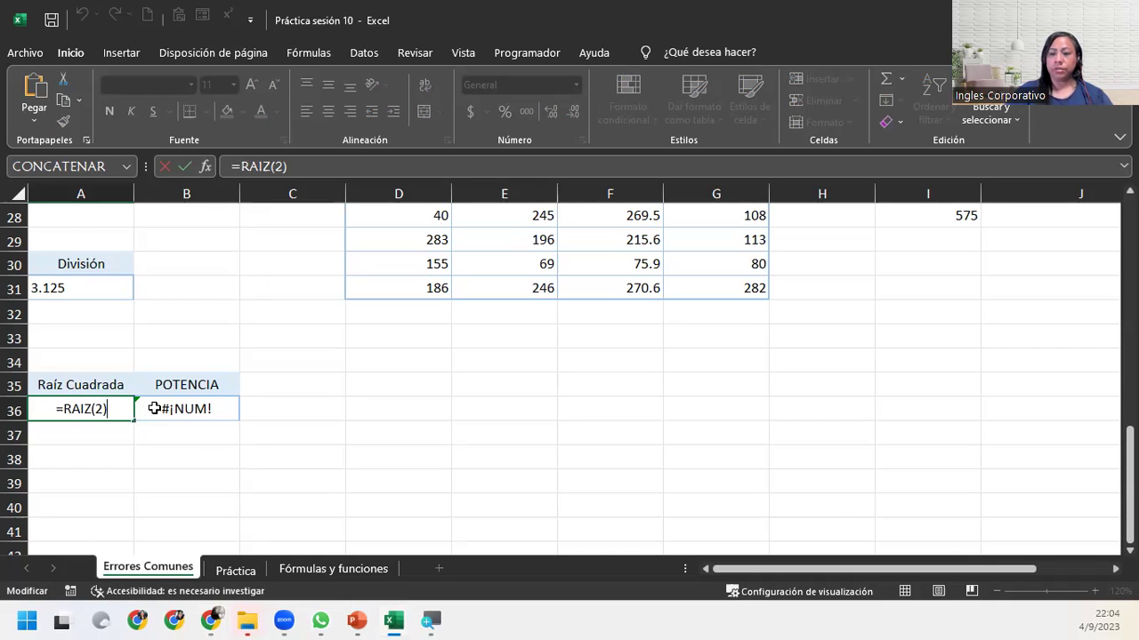
pyautogui.press('Return')
# - Reduce the exponent in the B36 POTENCIA formula so it reads =POTENCIA(1000;3)
pyautogui.doubleClick(167, 408)
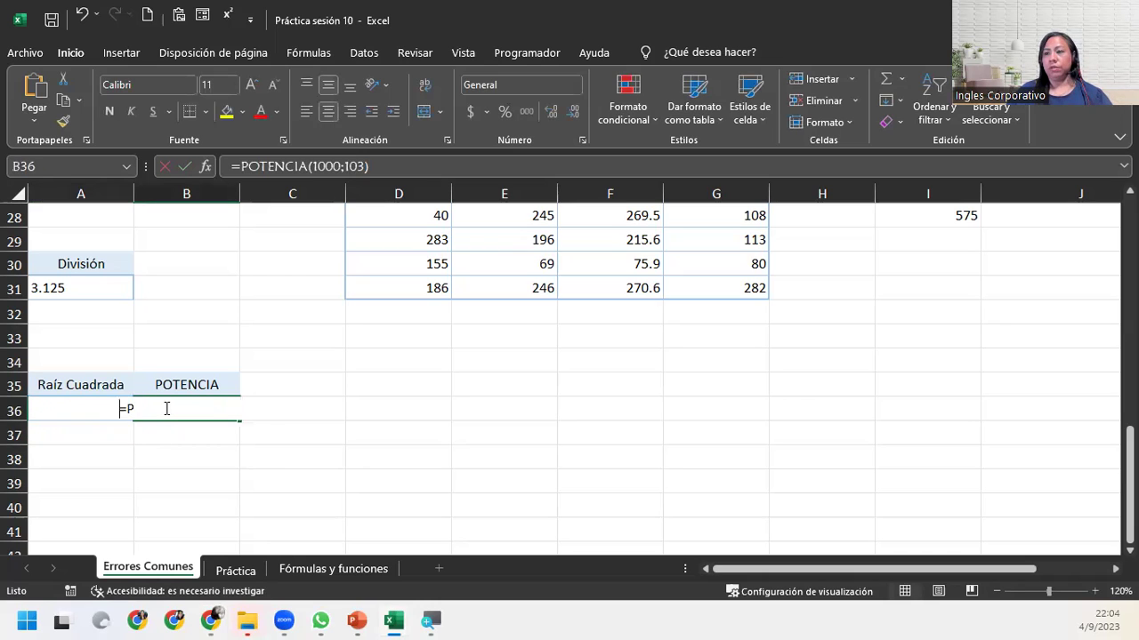
pyautogui.click(243, 409)
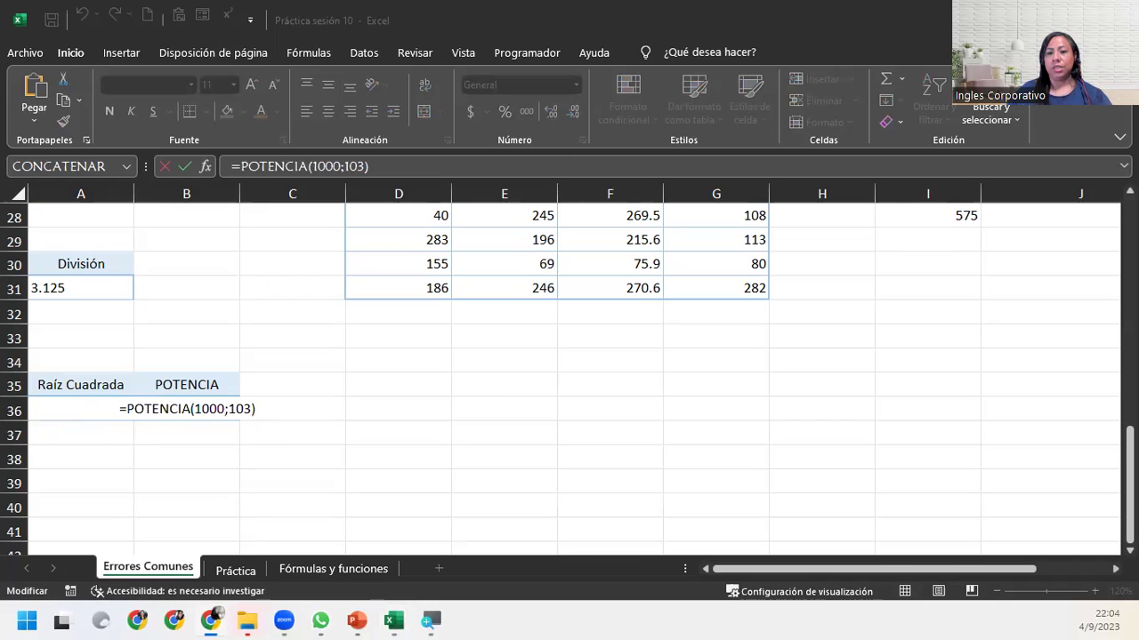
pyautogui.click(246, 414)
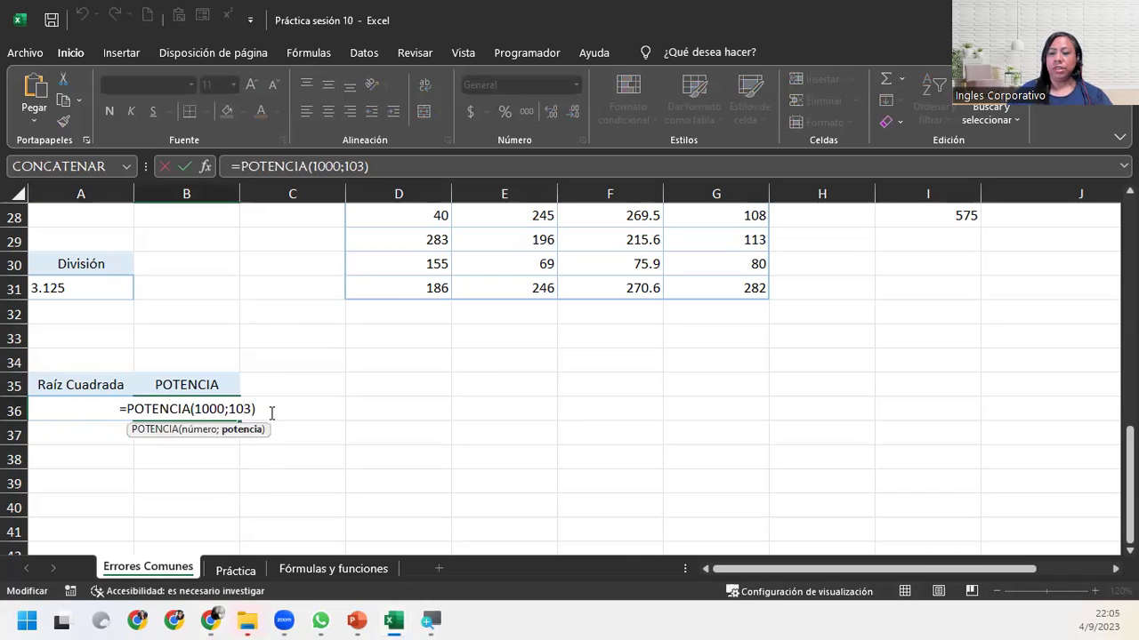
pyautogui.press('BackSpace')
pyautogui.press('BackSpace')
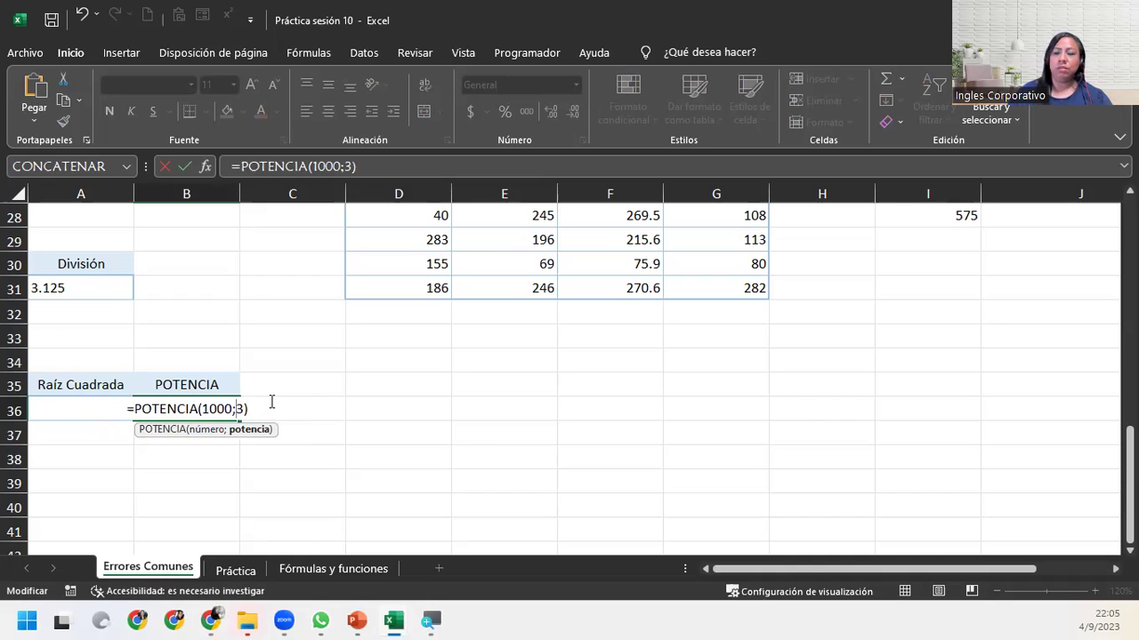
pyautogui.press('Return')
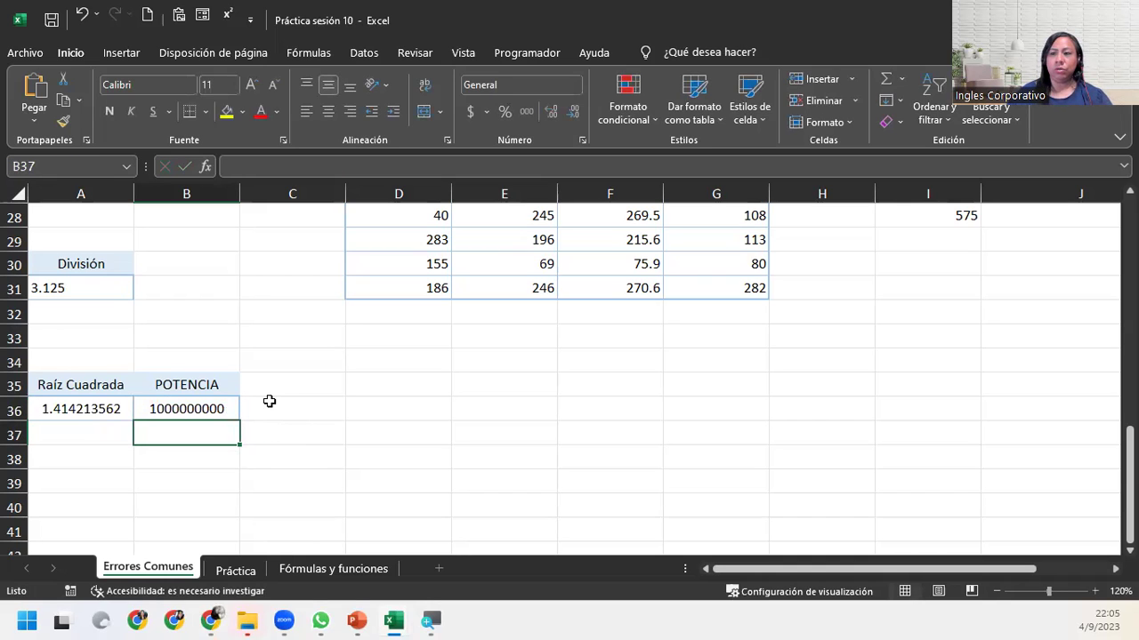
# - Review the number and power arguments of the POTENCIA formula in B36, keeping the formula as entered
pyautogui.click(205, 409)
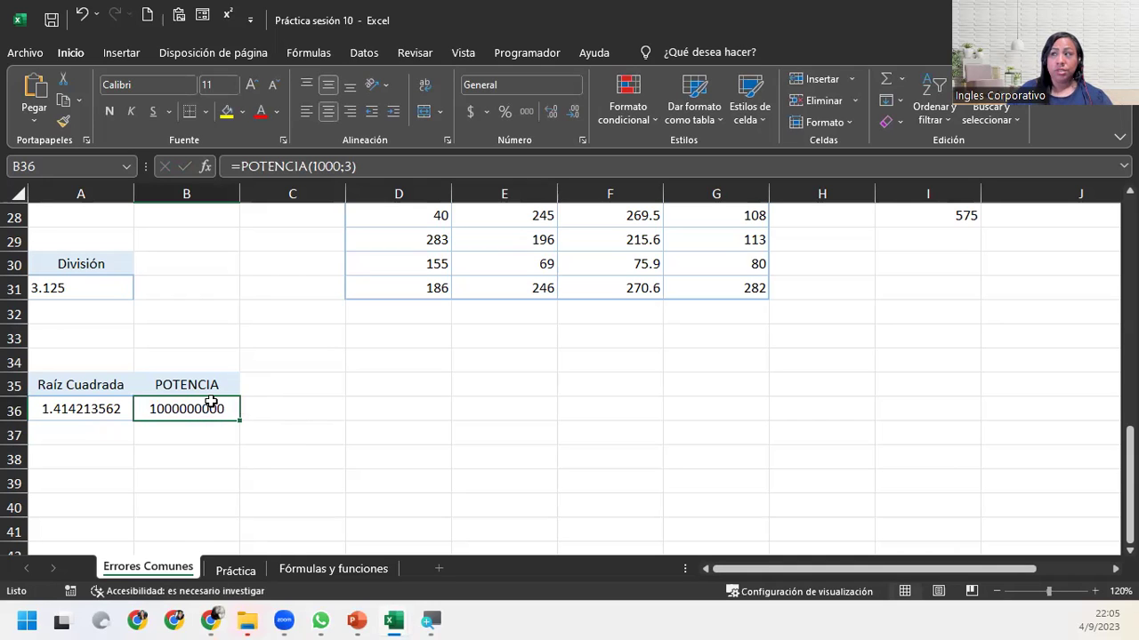
pyautogui.doubleClick(218, 404)
pyautogui.click(251, 409)
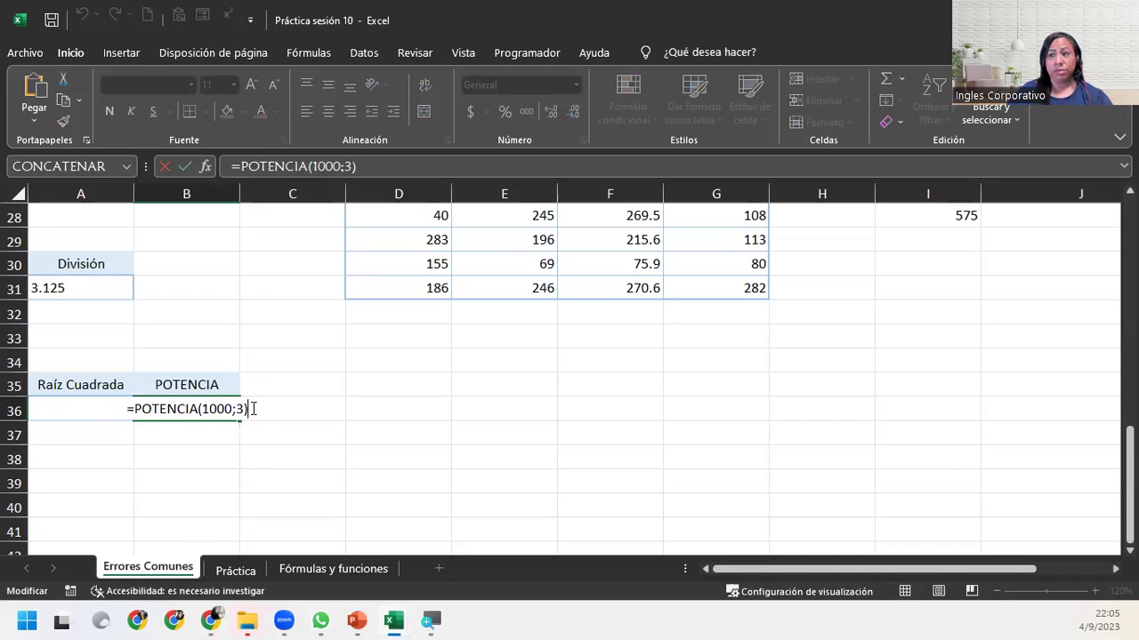
pyautogui.moveTo(200, 410); pyautogui.dragTo(233, 411)
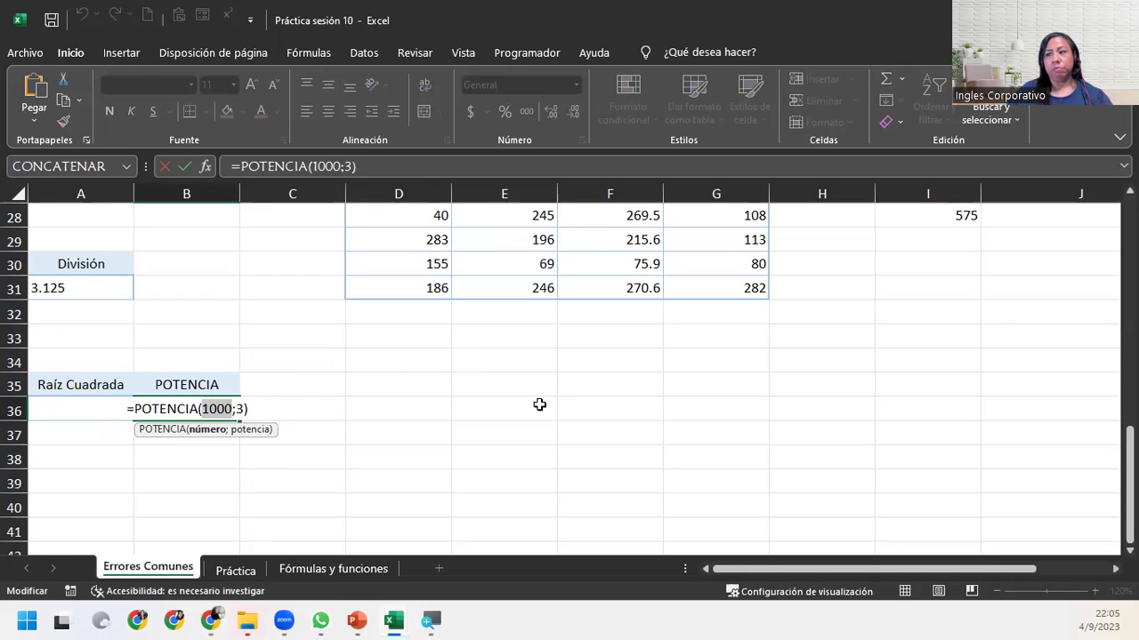
pyautogui.click(293, 407)
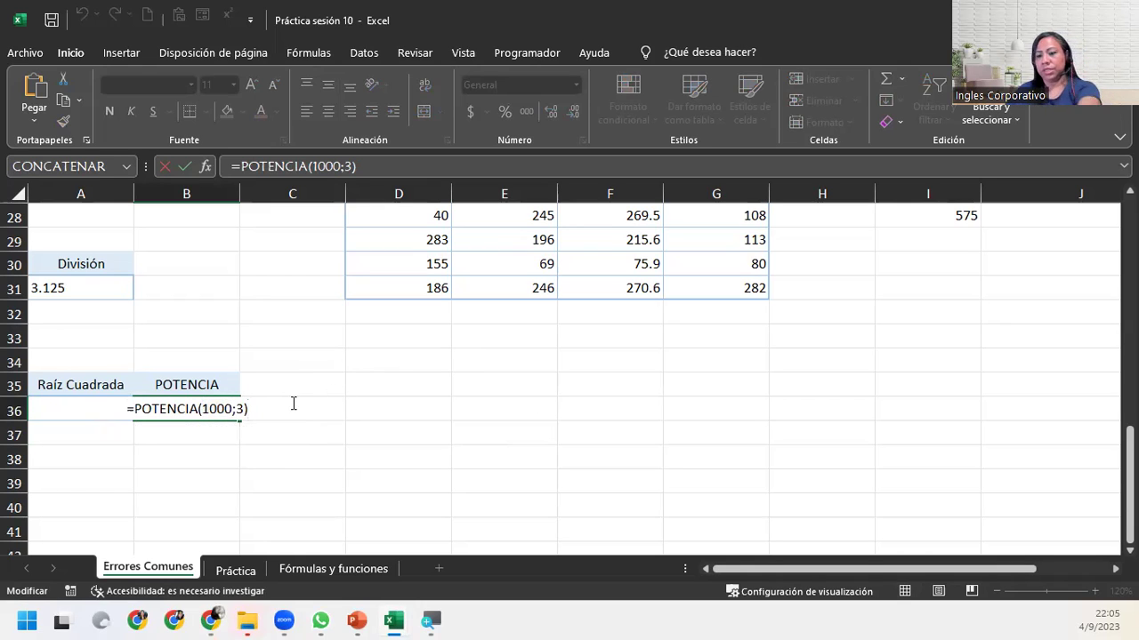
pyautogui.press('Return')
pyautogui.click(160, 411)
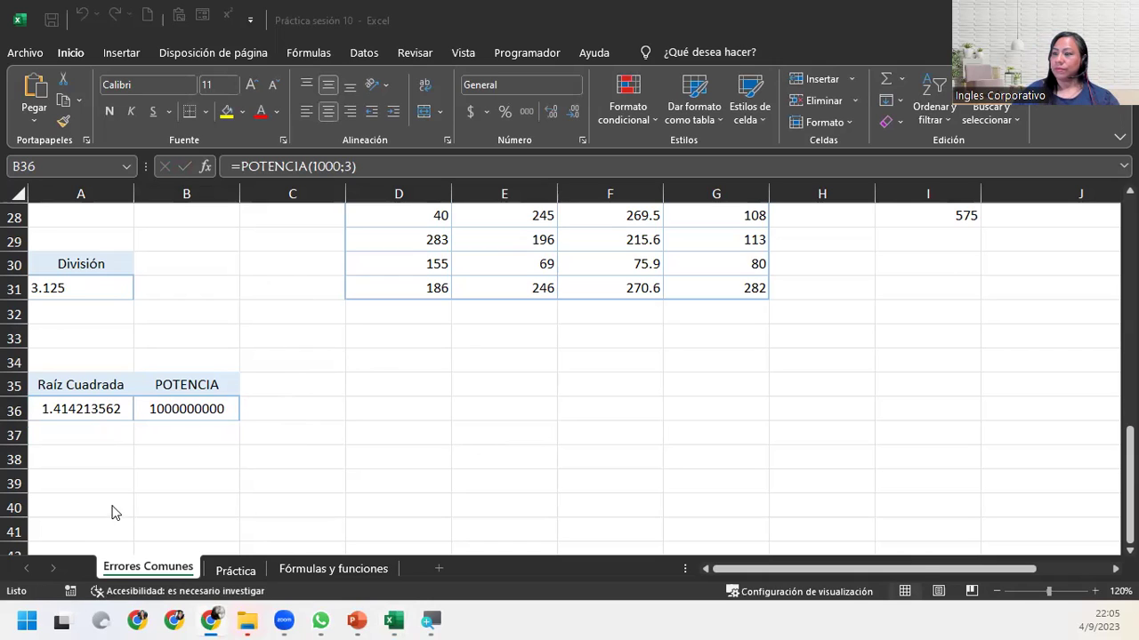
pyautogui.click(193, 411)
# - Save the workbook with A2 selected, and switch to the PowerPoint presentation, advancing to the Cierre y Conclusiones slide
pyautogui.scroll(9, 193, 409)
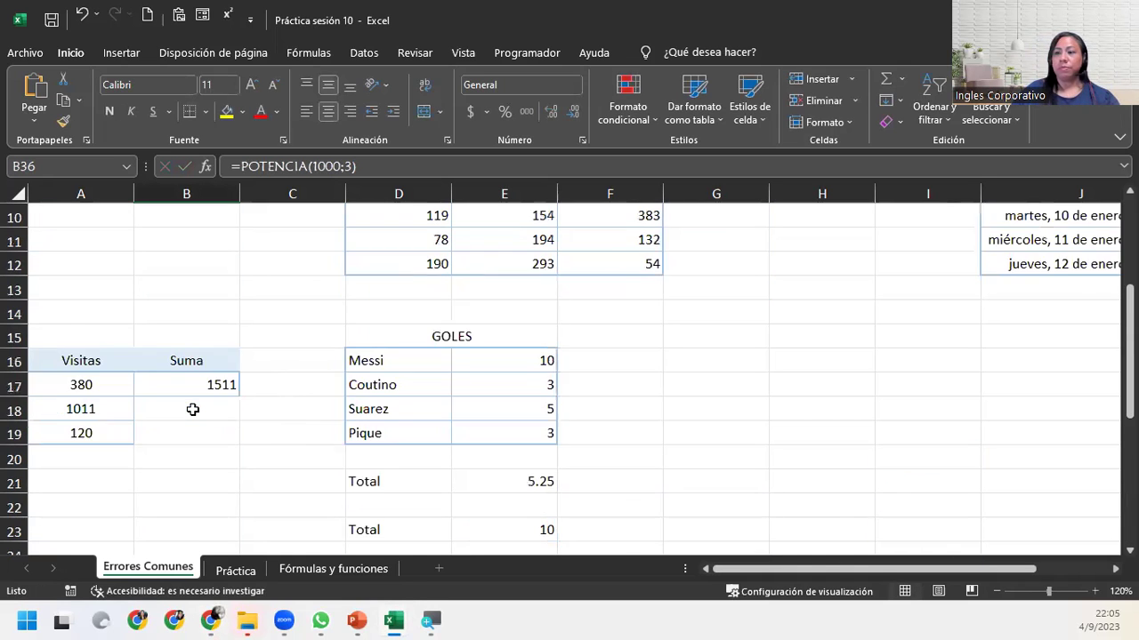
pyautogui.click(87, 246)
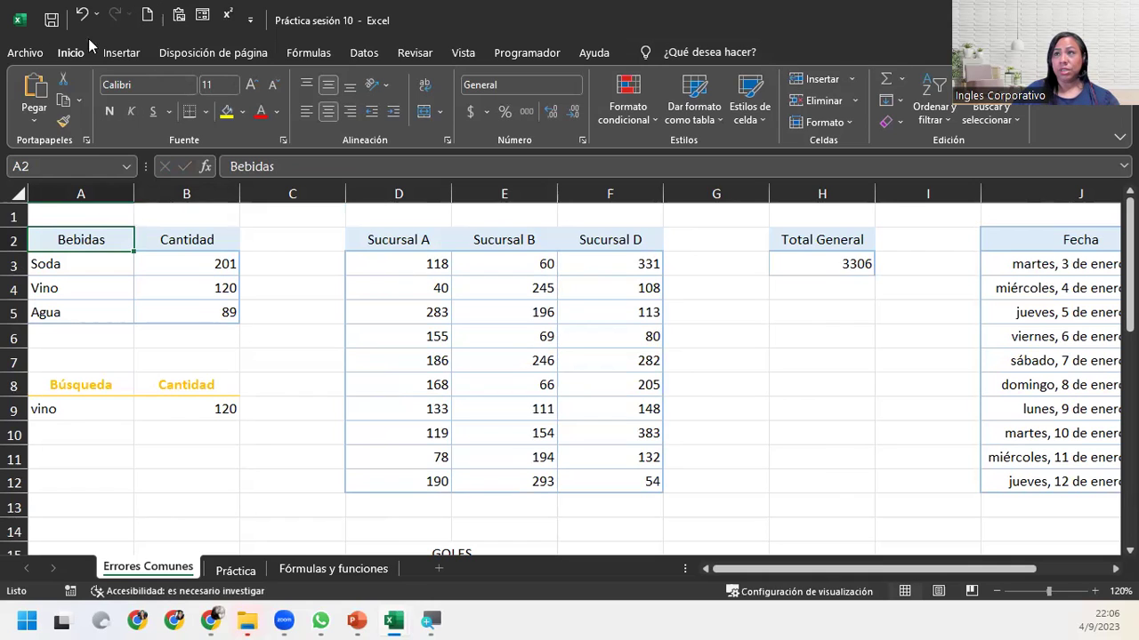
pyautogui.click(52, 20)
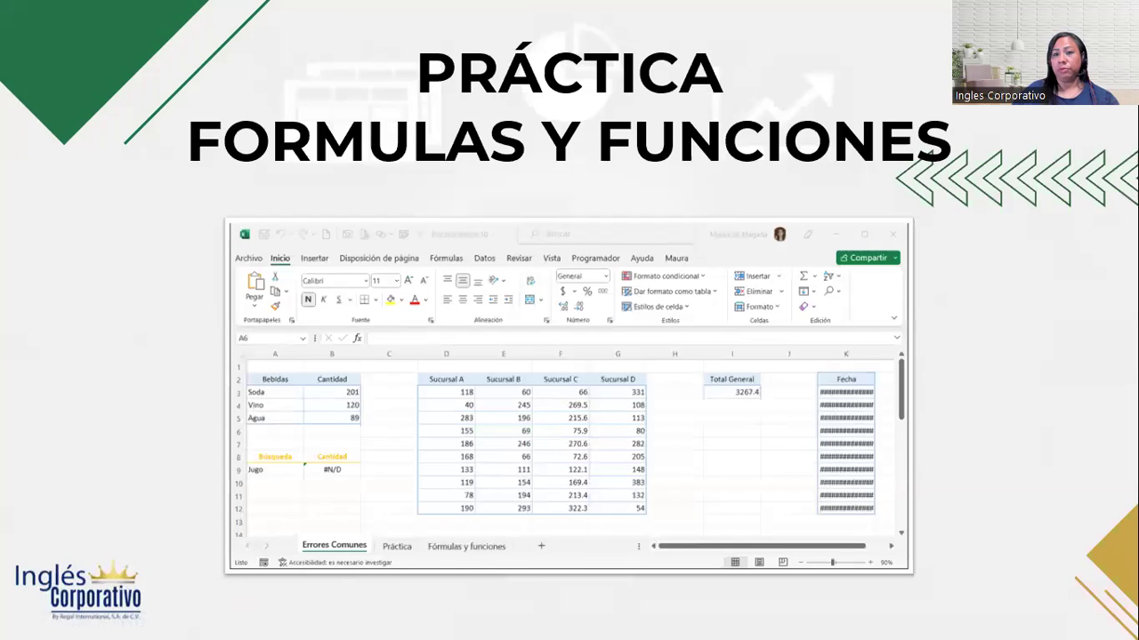
pyautogui.press('Right')
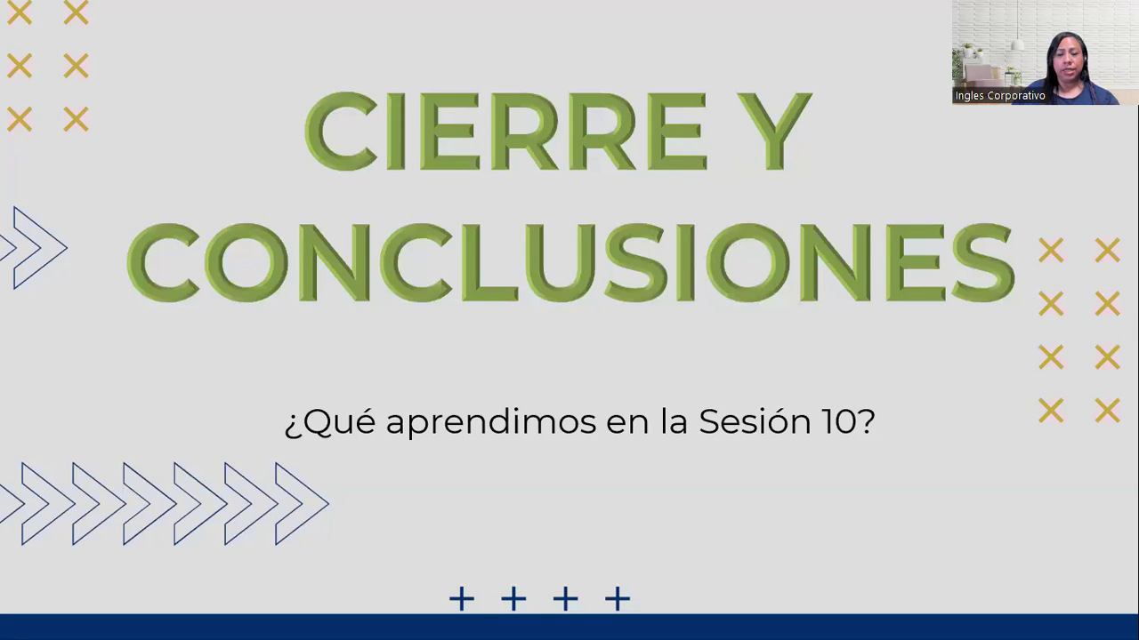